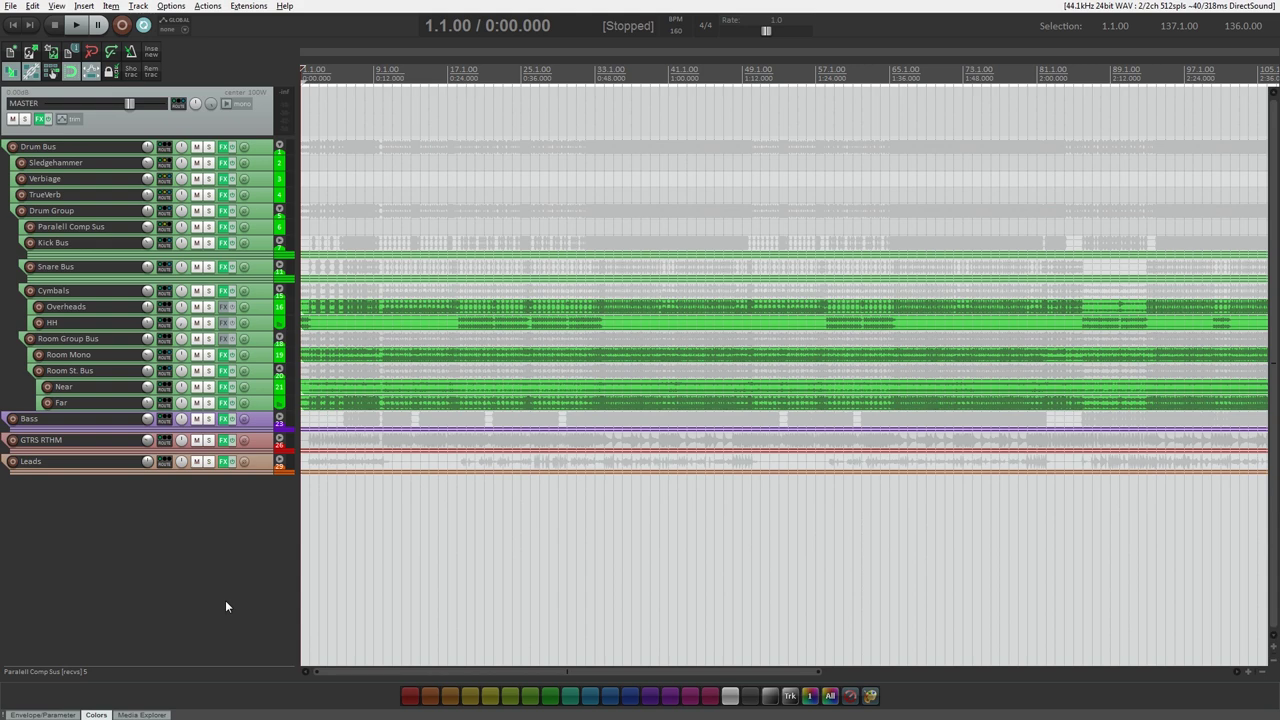
# Glance at the Sledgehammer routing, then open the FET Compressor on Paralell Comp Sus
pyautogui.click(165, 164)
pyautogui.click(718, 161)
pyautogui.click(223, 226)
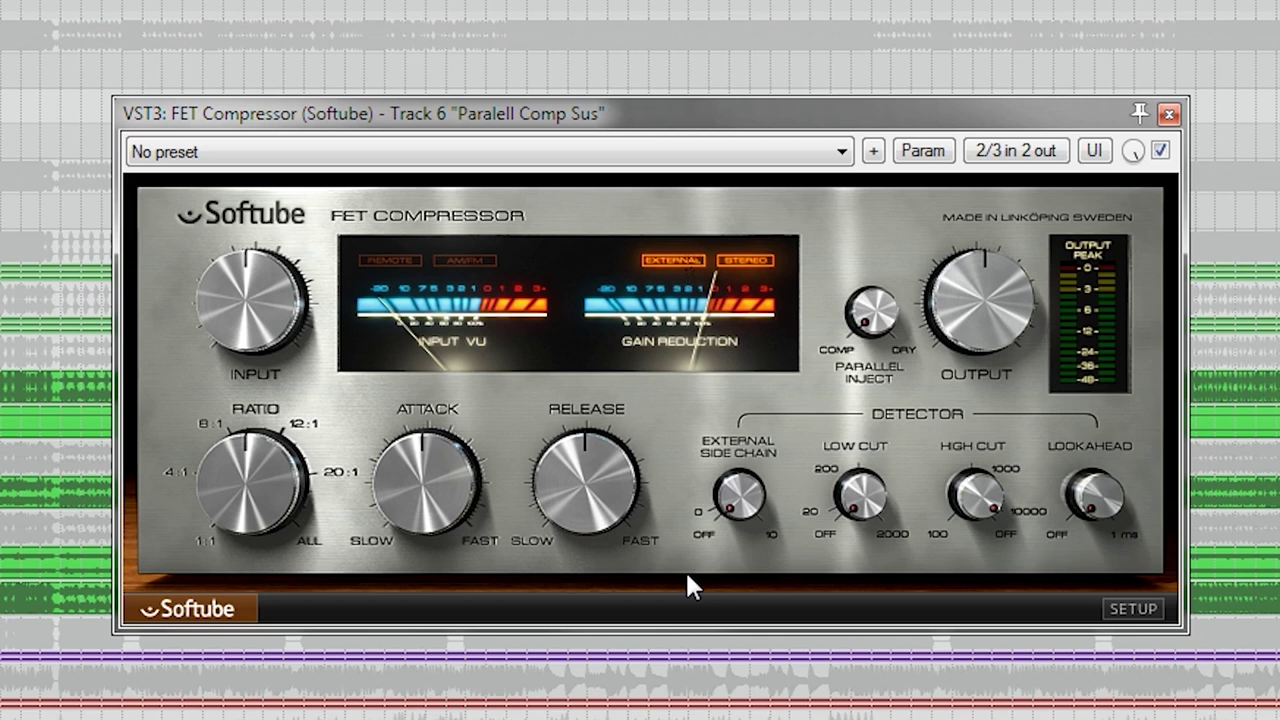
pyautogui.moveTo(250, 480)
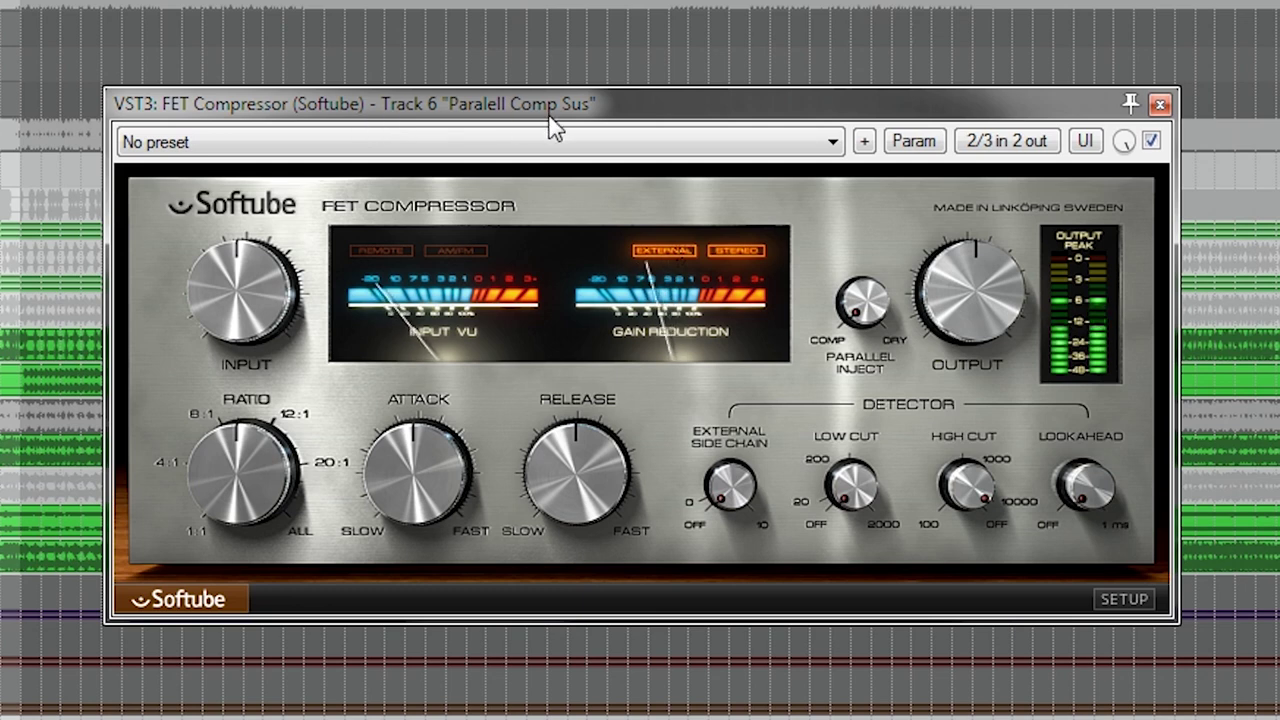
# Rough in the FET Compressor: adjust ratio, raise input, trim output, fast release, quicker attack
pyautogui.moveTo(246, 489); pyautogui.dragTo(246, 508)
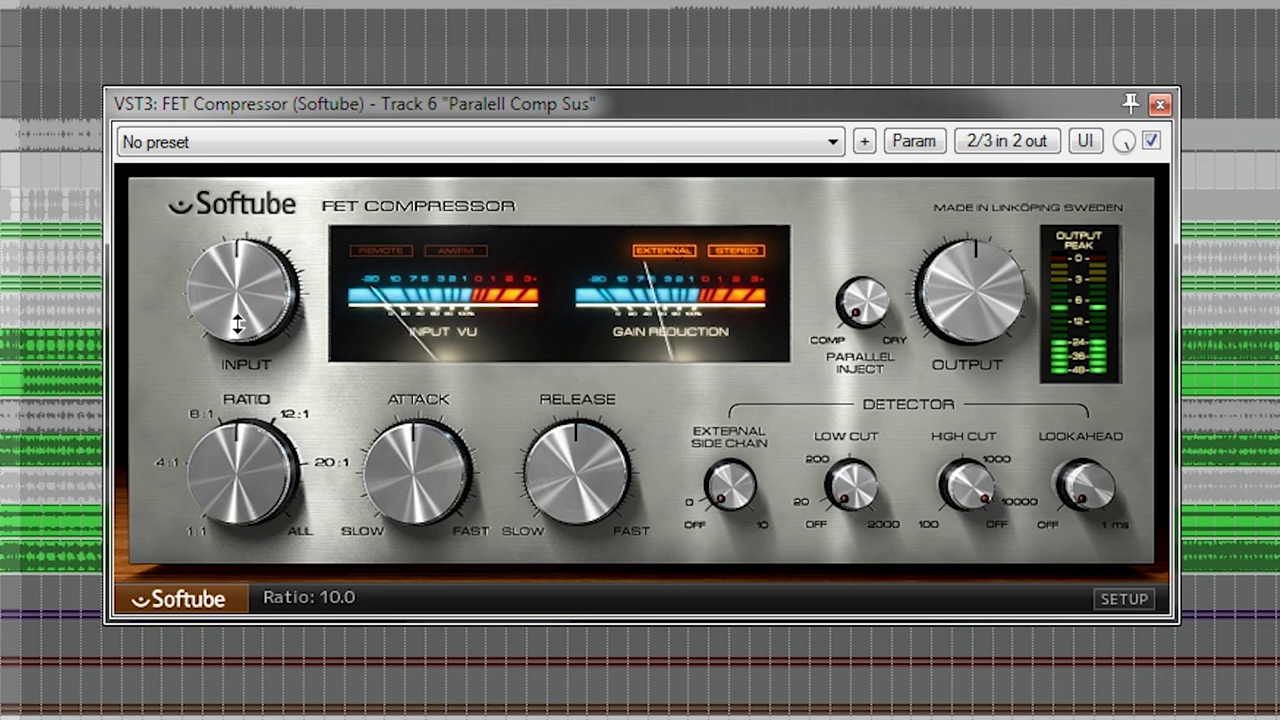
pyautogui.moveTo(238, 322); pyautogui.dragTo(256, 283)
pyautogui.moveTo(1016, 285); pyautogui.dragTo(1013, 301)
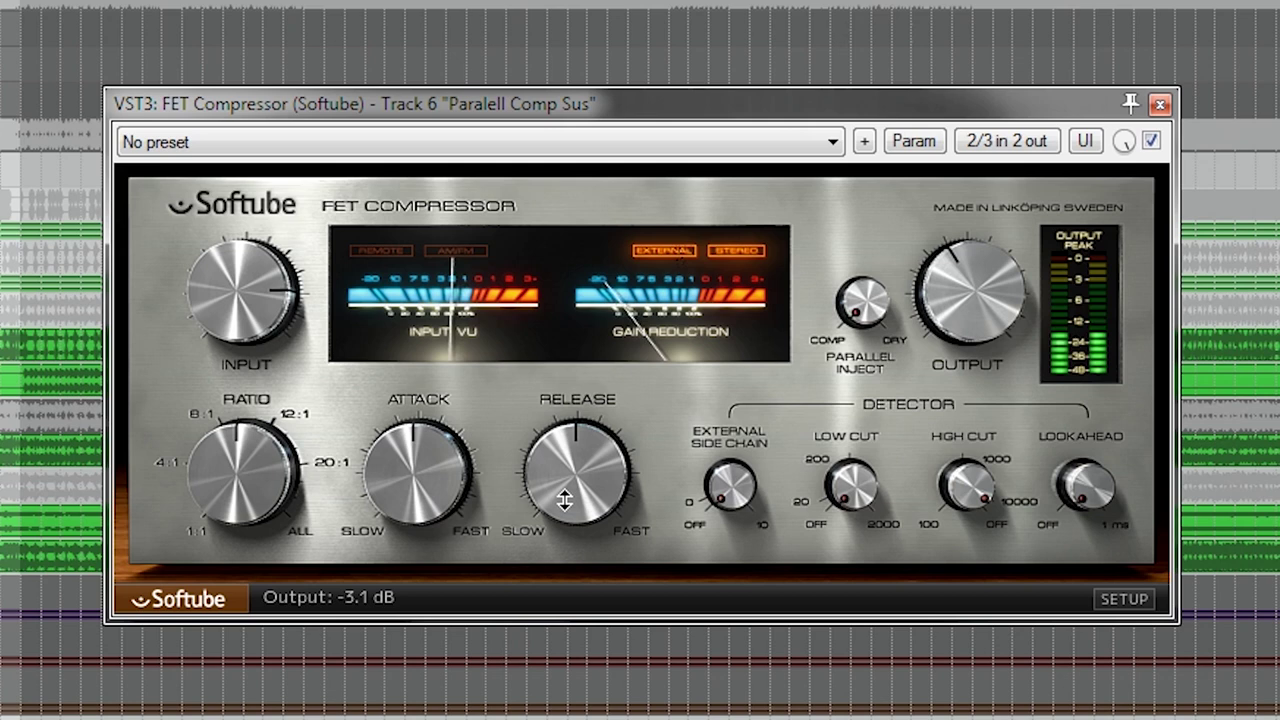
pyautogui.moveTo(564, 500); pyautogui.dragTo(500, 457)
pyautogui.moveTo(446, 498)
pyautogui.mouseDown()
pyautogui.moveTo(453, 472)
pyautogui.moveTo(457, 483)
pyautogui.mouseUp()
# Raise the low cut to about 85 Hz, input to about 19 dB, and attack to 8.0
pyautogui.click(853, 465)
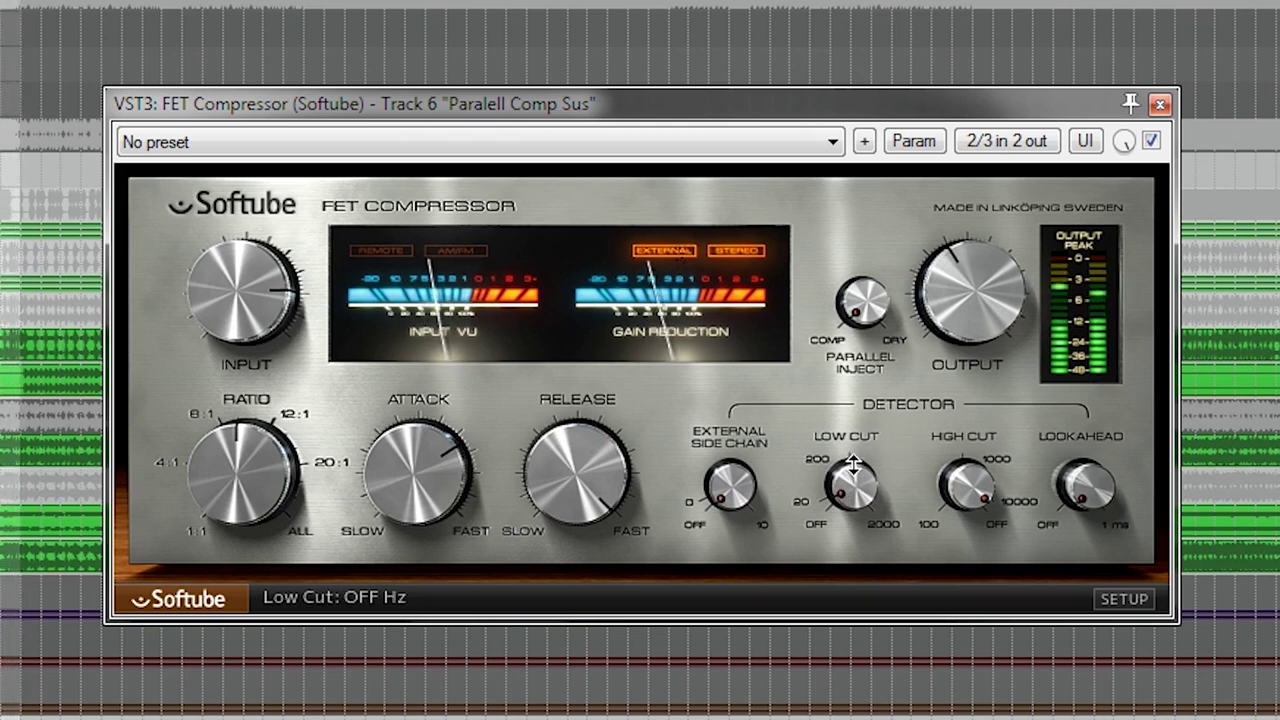
pyautogui.moveTo(853, 465); pyautogui.dragTo(860, 447)
pyautogui.click(236, 288)
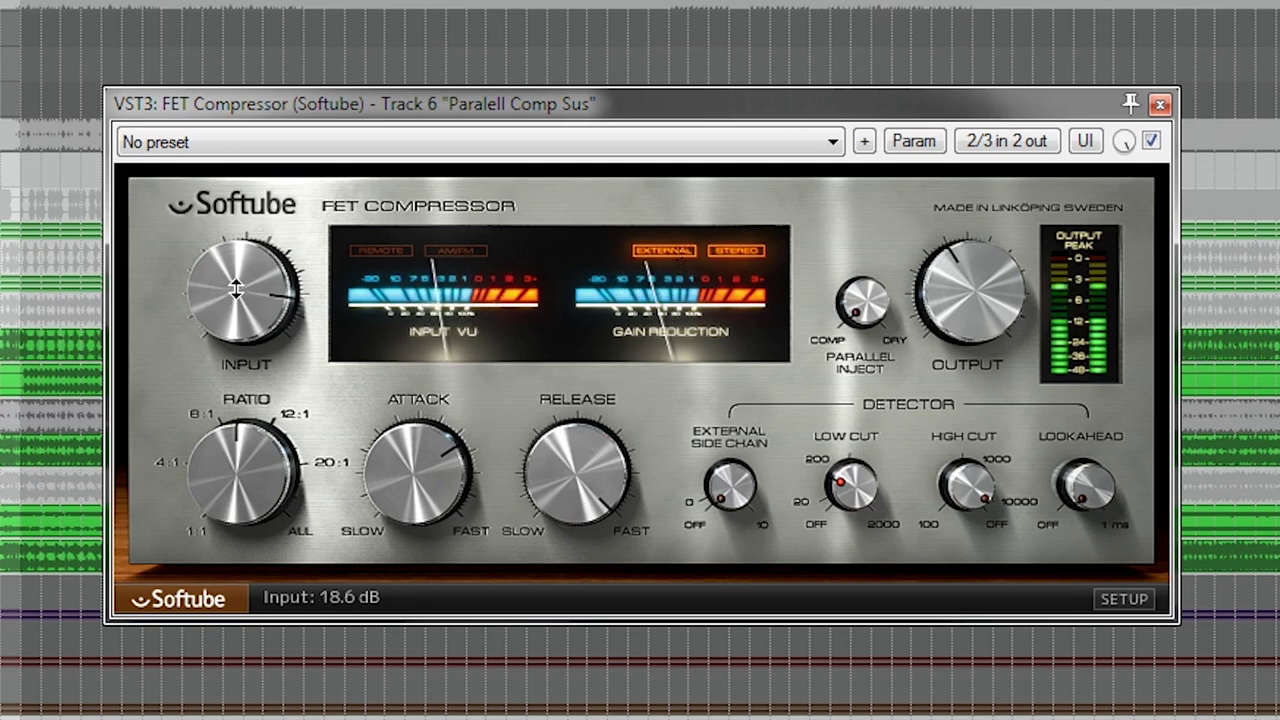
pyautogui.moveTo(236, 288); pyautogui.dragTo(256, 305)
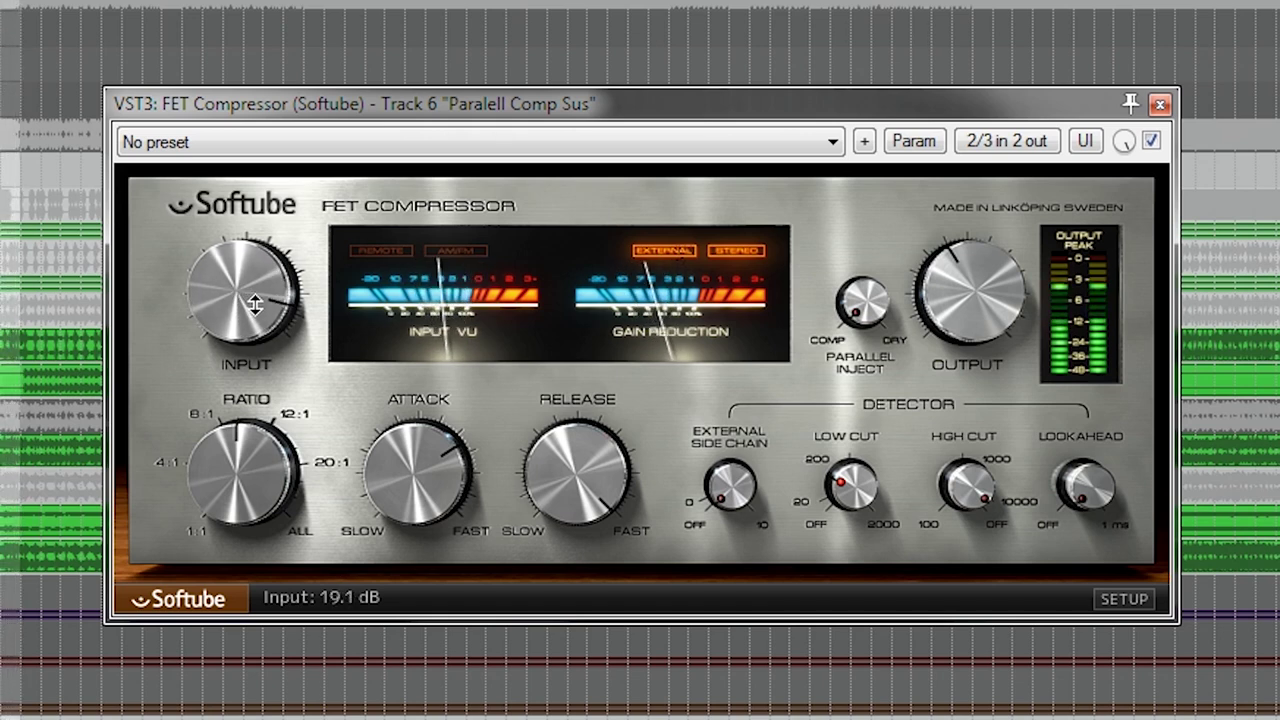
pyautogui.moveTo(362, 465); pyautogui.dragTo(375, 424)
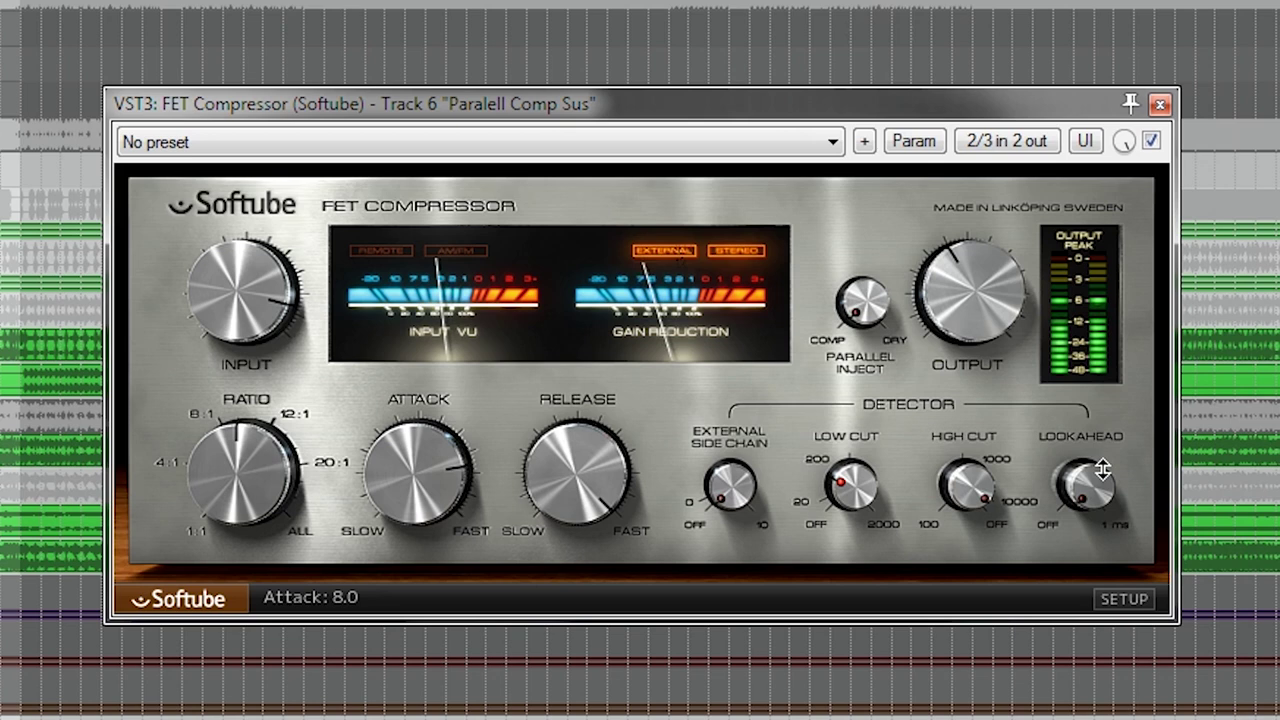
# A/B the FET Compressor by bypassing it repeatedly, leaving it enabled
pyautogui.click(1152, 142)
pyautogui.click(1152, 142)
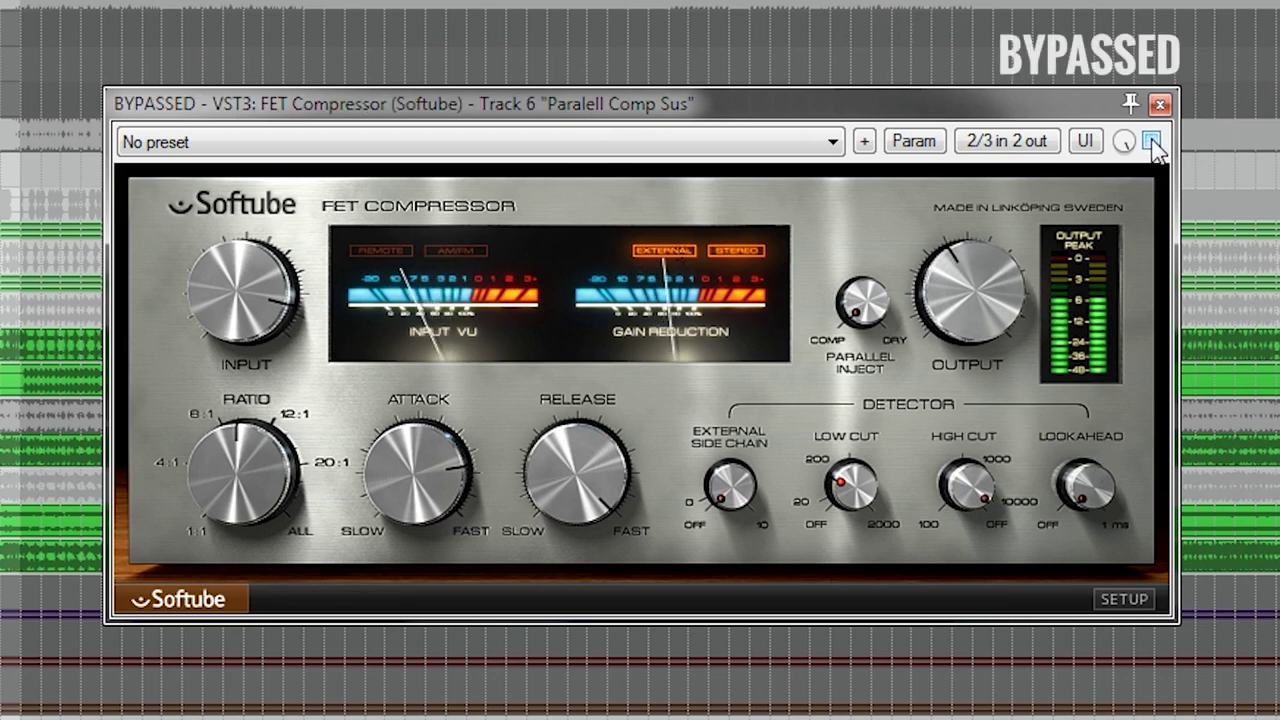
pyautogui.click(1152, 142)
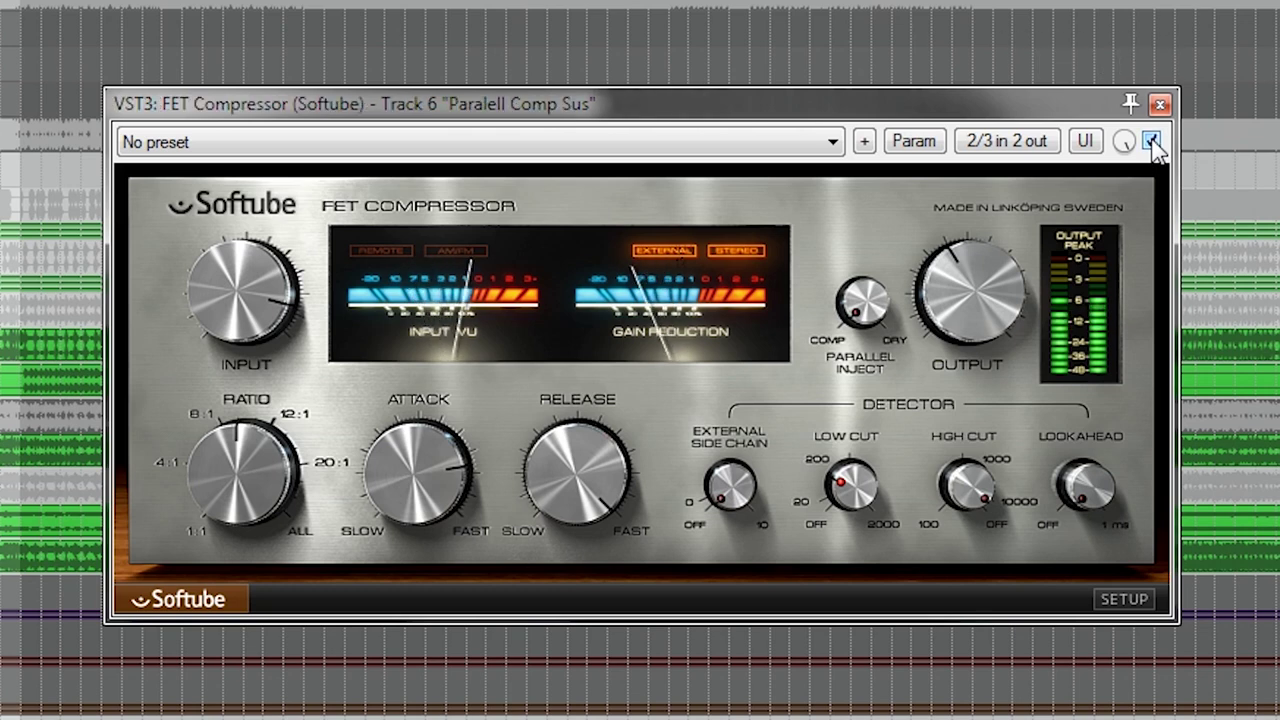
pyautogui.click(1152, 142)
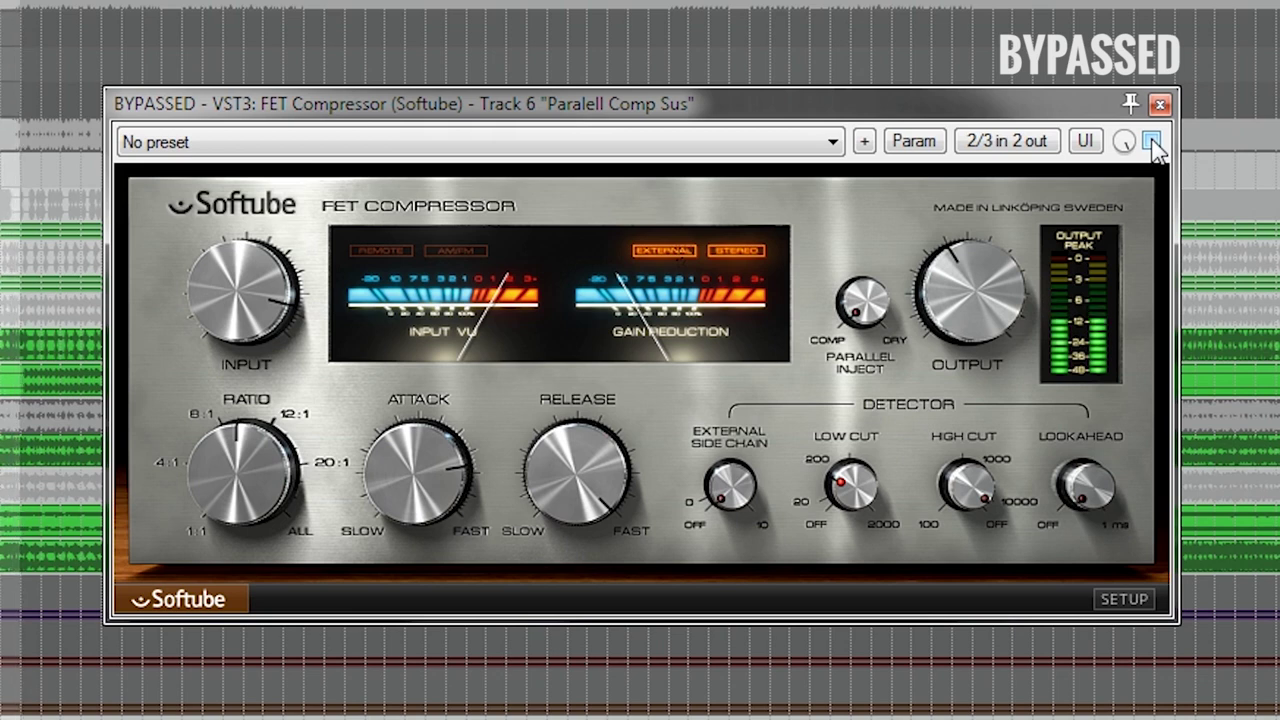
pyautogui.click(1152, 142)
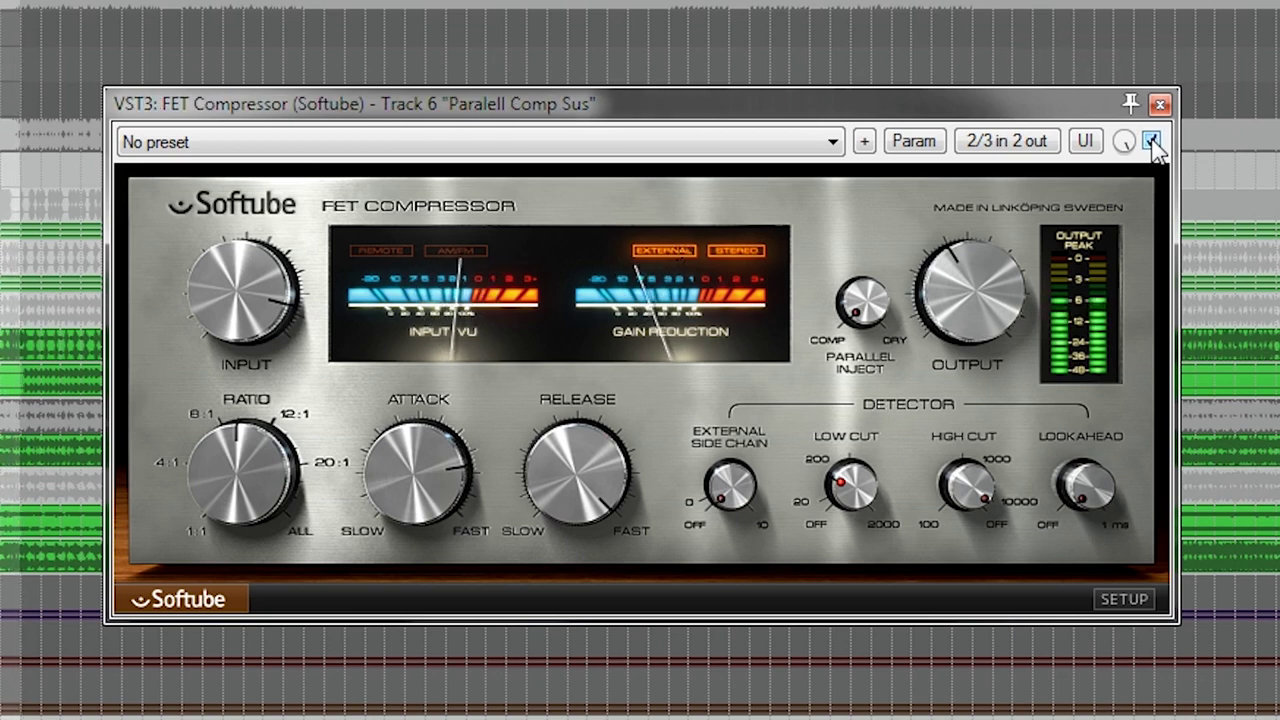
pyautogui.click(1152, 142)
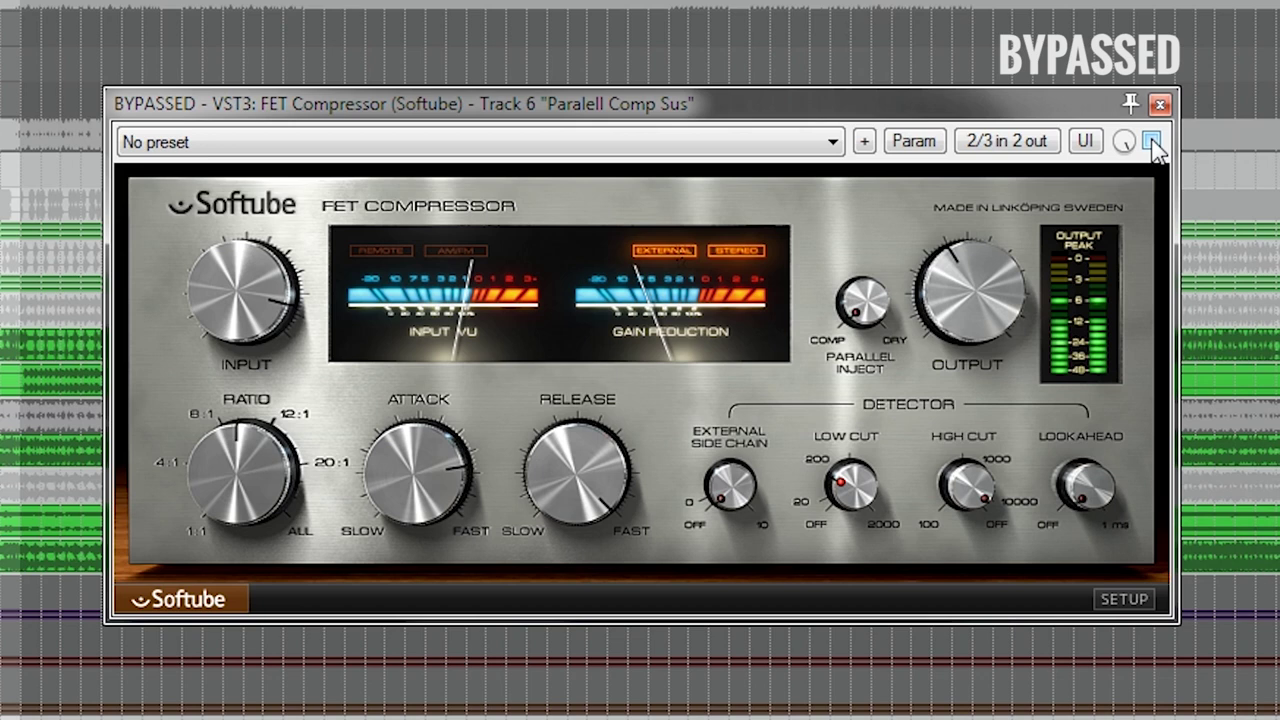
pyautogui.click(1152, 142)
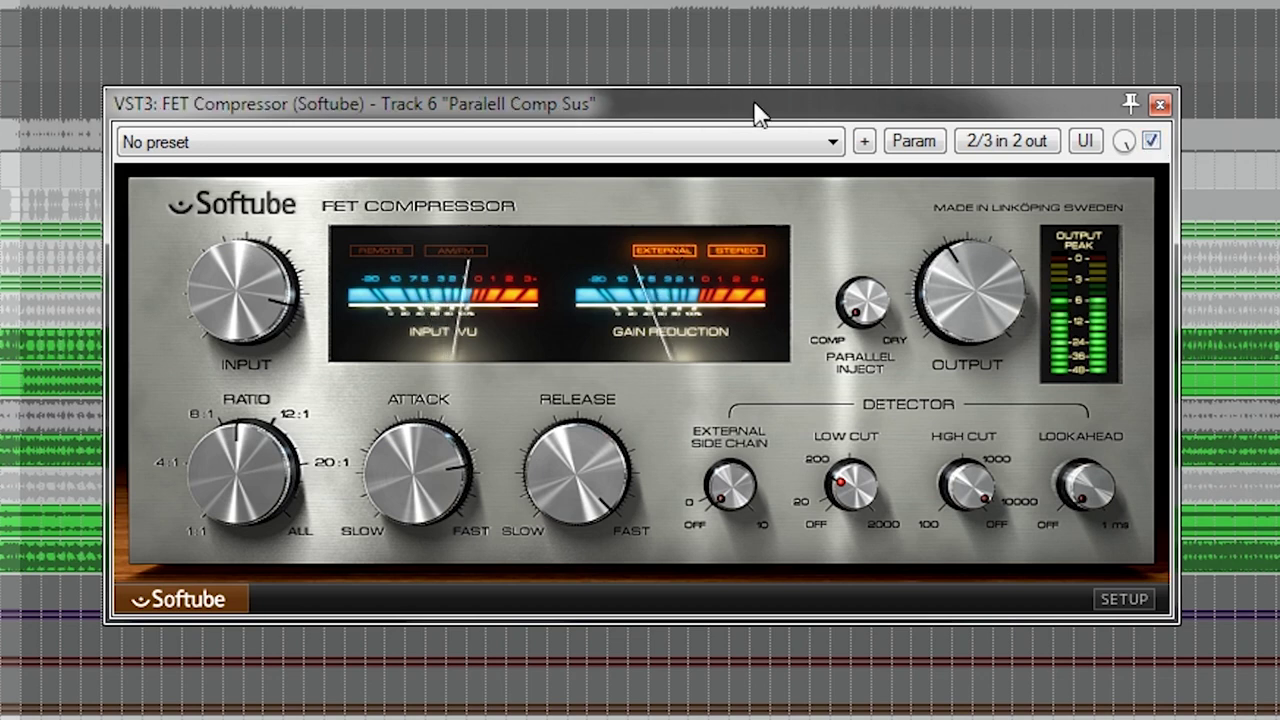
# Lower the compressor's low cut to about 51 Hz
pyautogui.moveTo(530, 459)
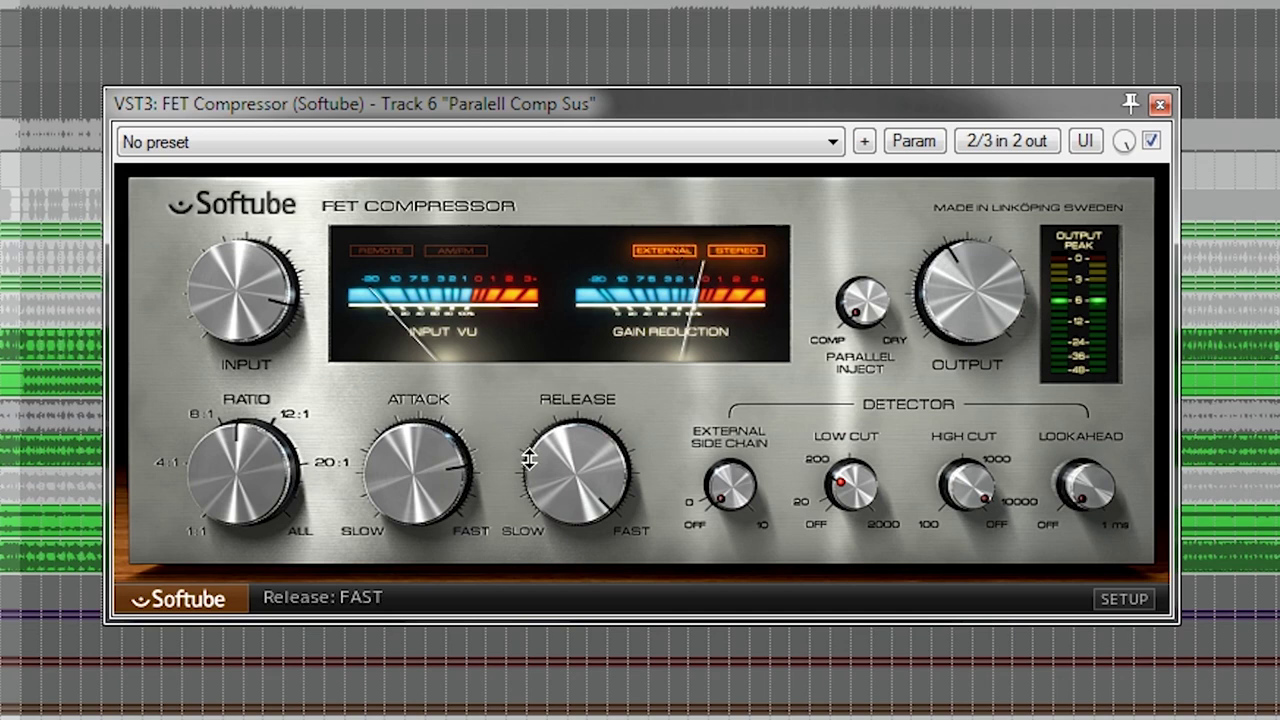
pyautogui.moveTo(362, 495)
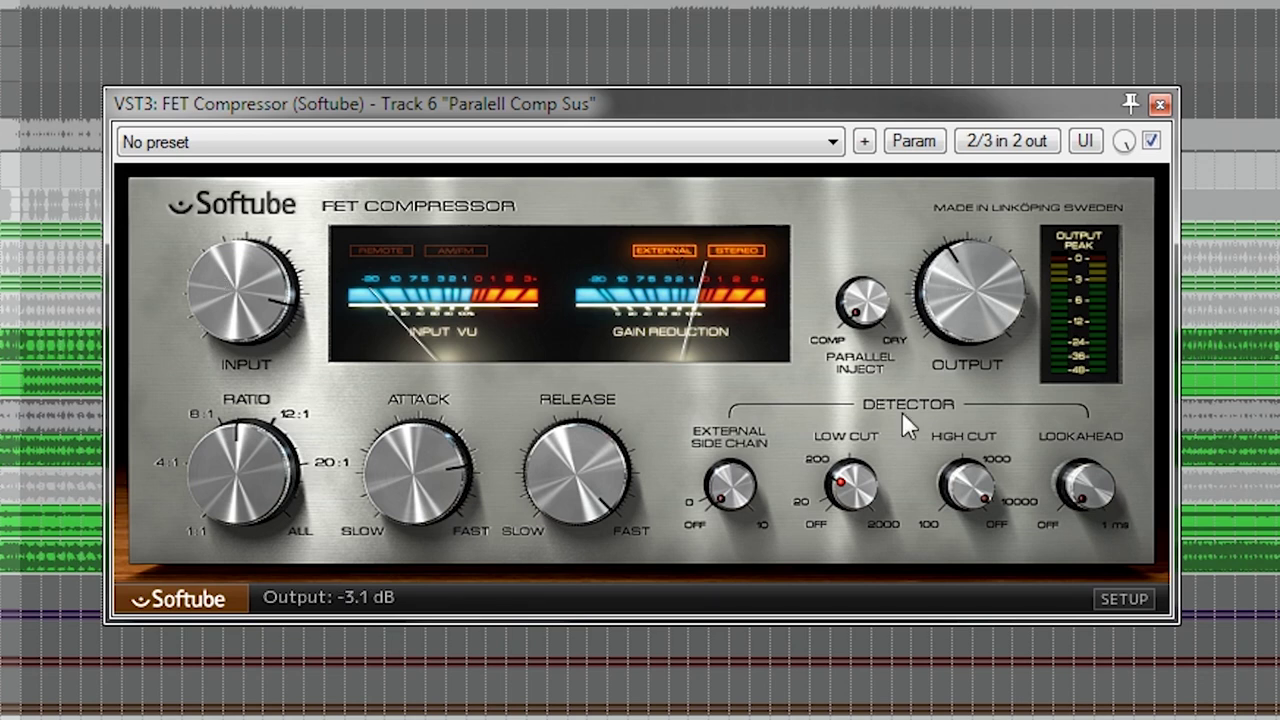
pyautogui.moveTo(857, 480); pyautogui.dragTo(855, 468)
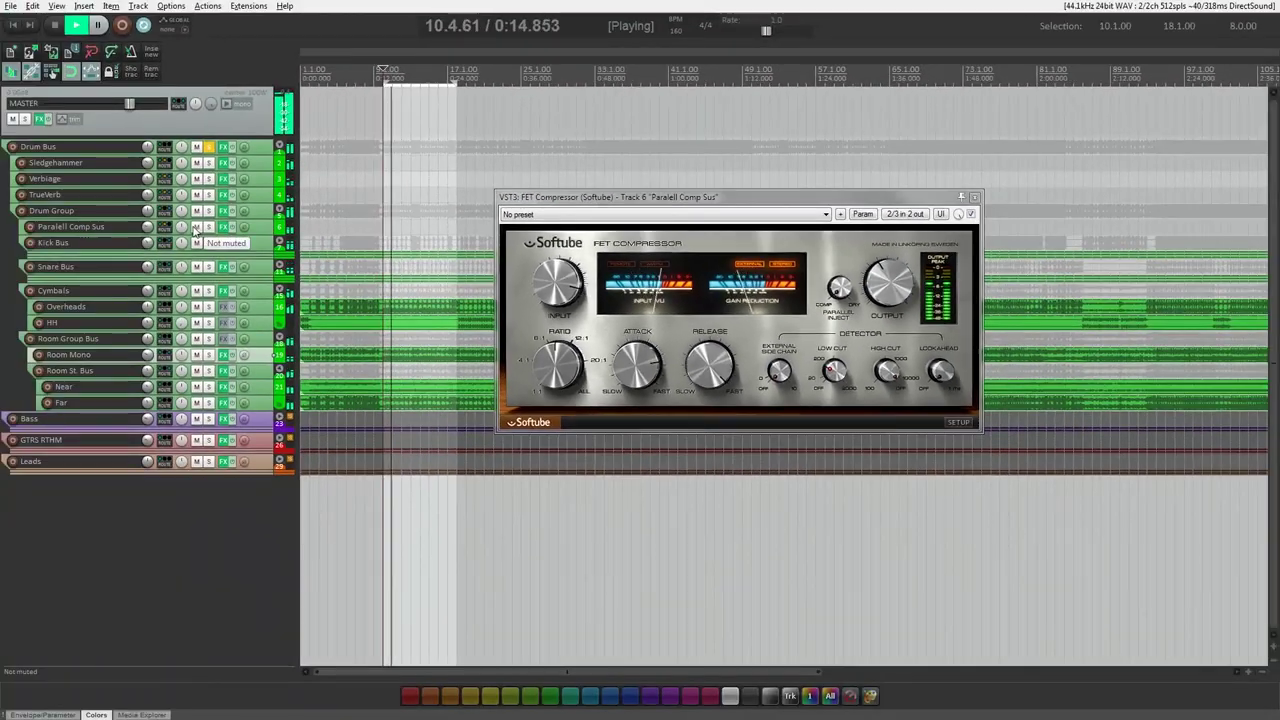
# Close the compressor, A/B Paralell Comp Sus with mute toggles leaving it unmuted, and stop playback
pyautogui.click(973, 197)
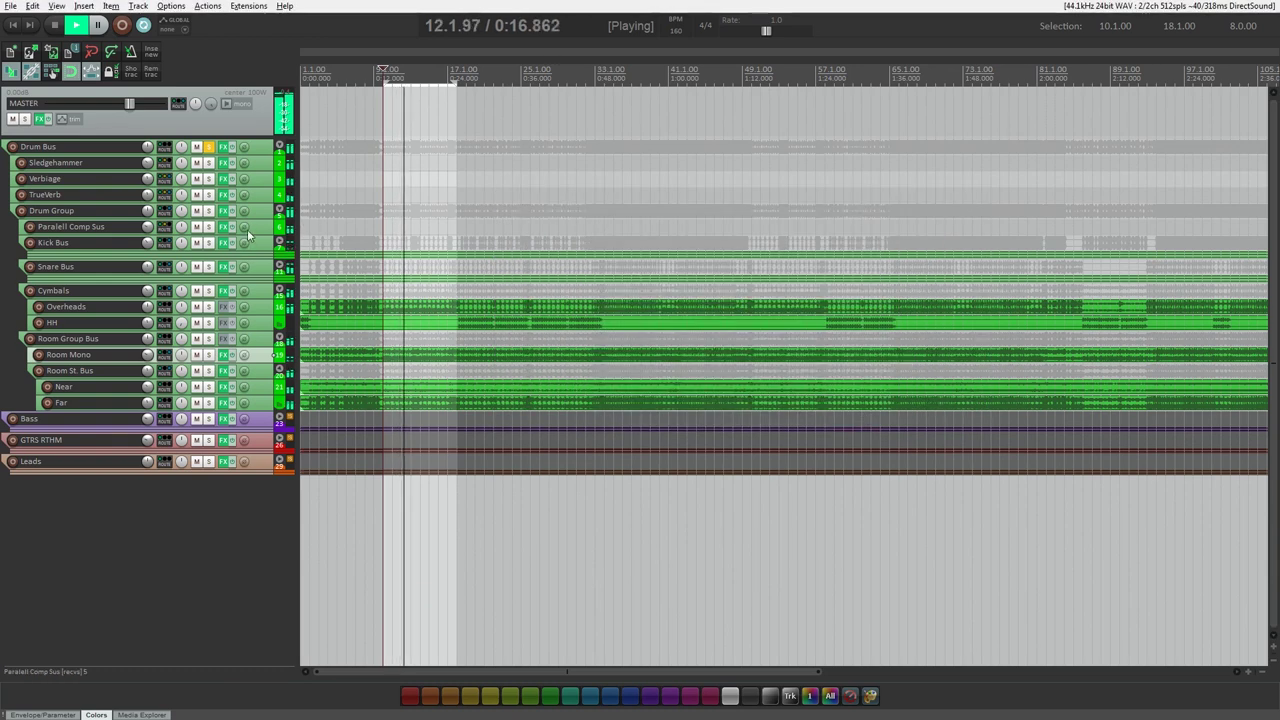
pyautogui.click(197, 228)
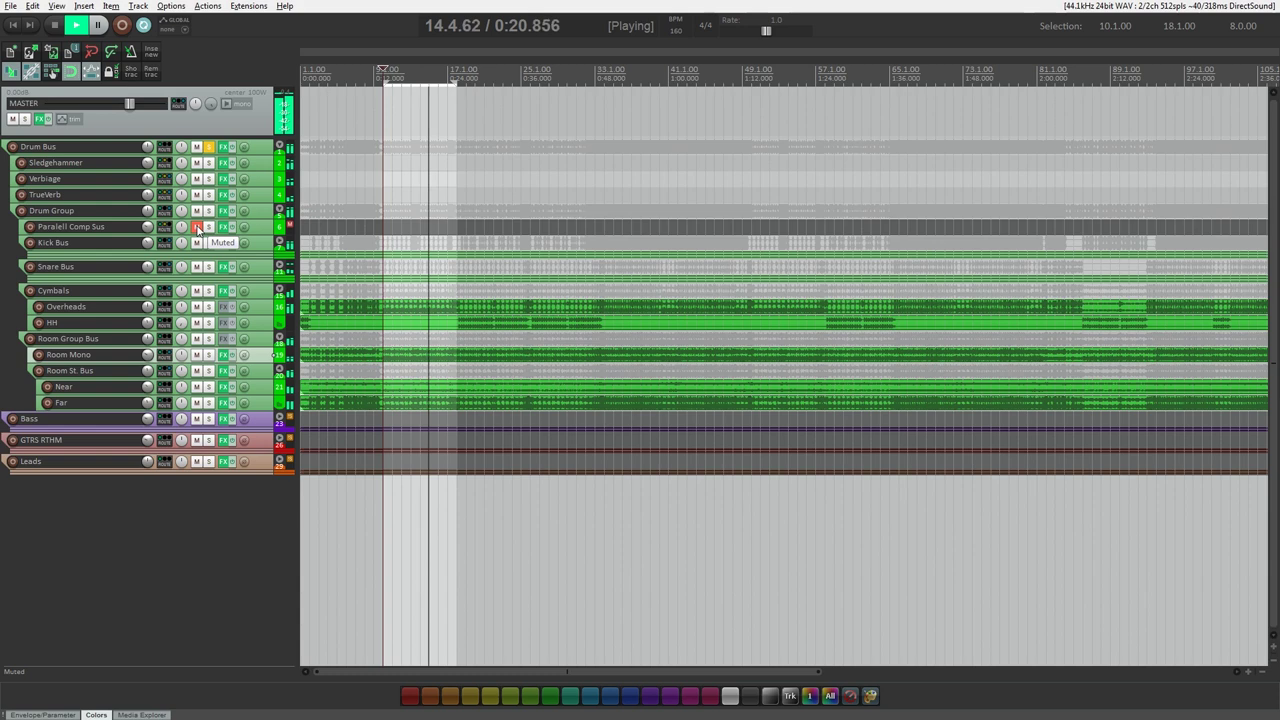
pyautogui.click(197, 228)
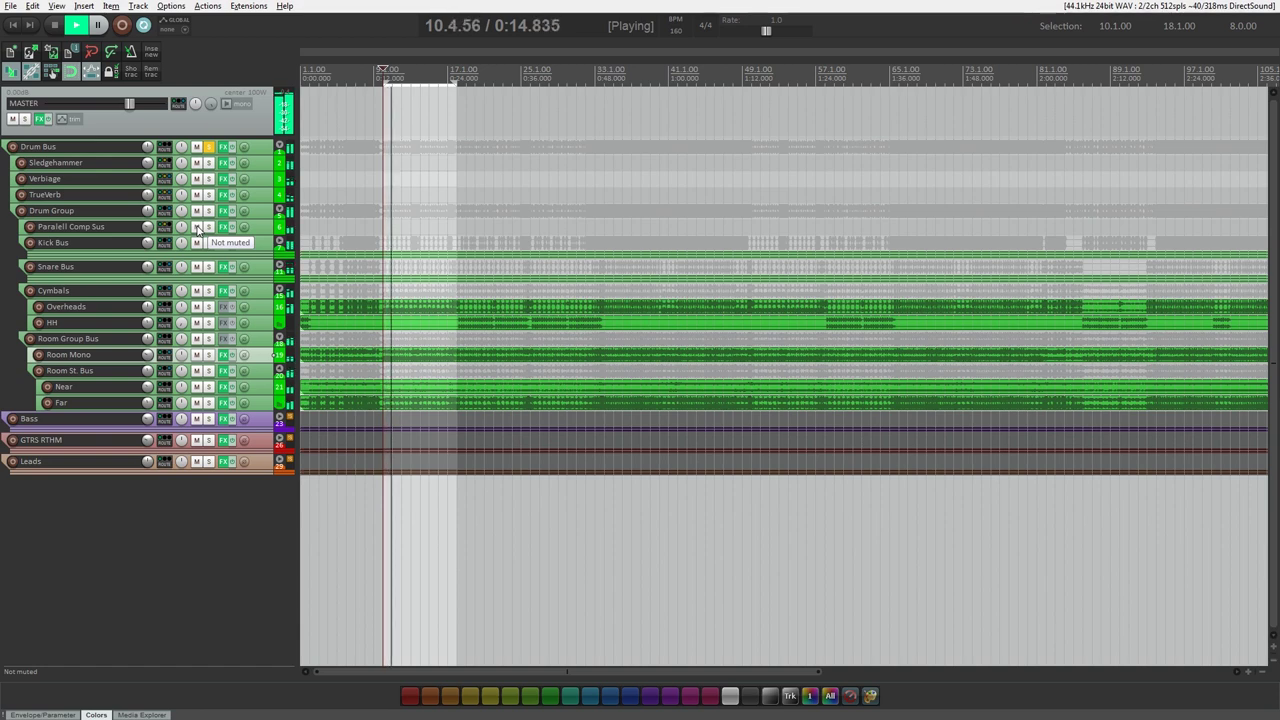
pyautogui.click(197, 228)
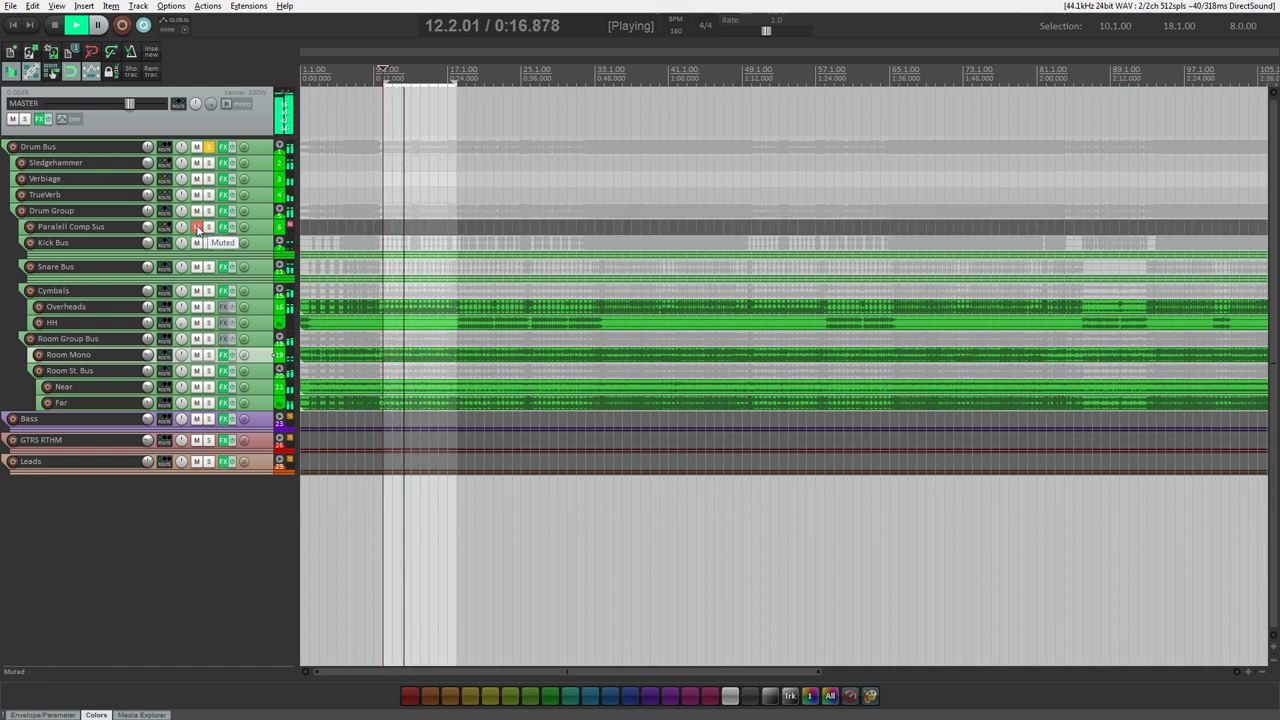
pyautogui.click(197, 228)
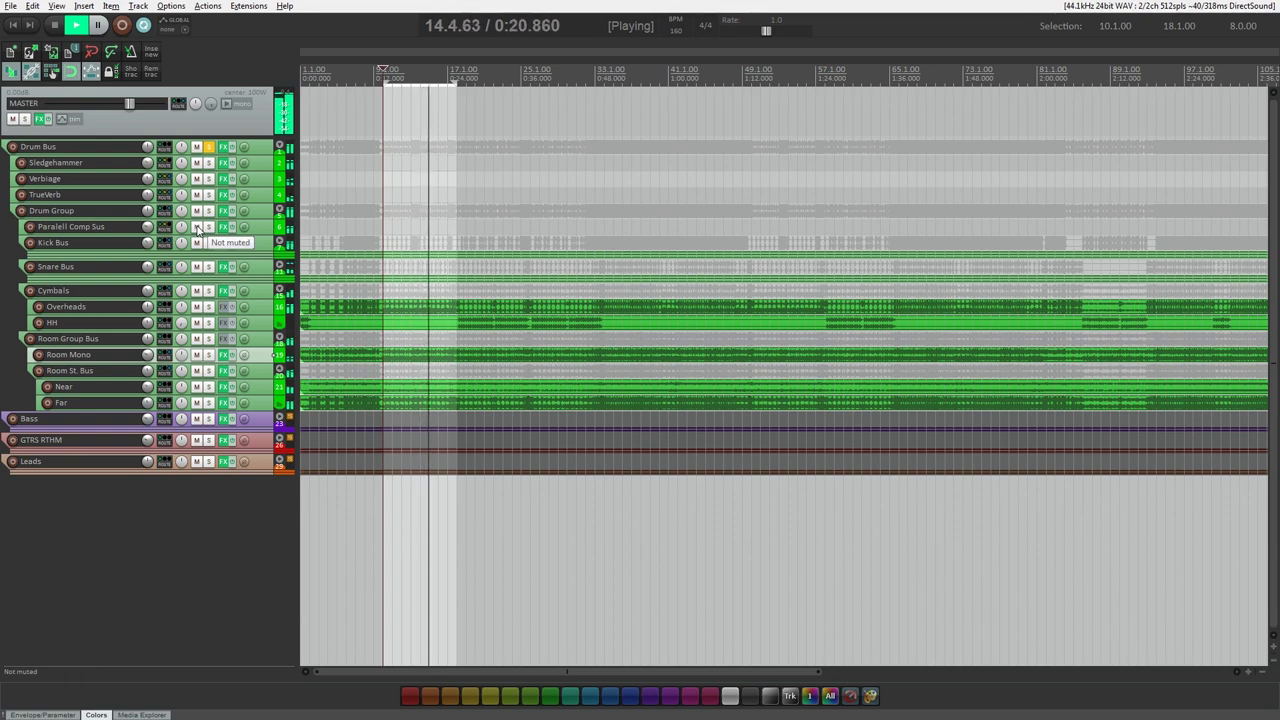
pyautogui.press('space')
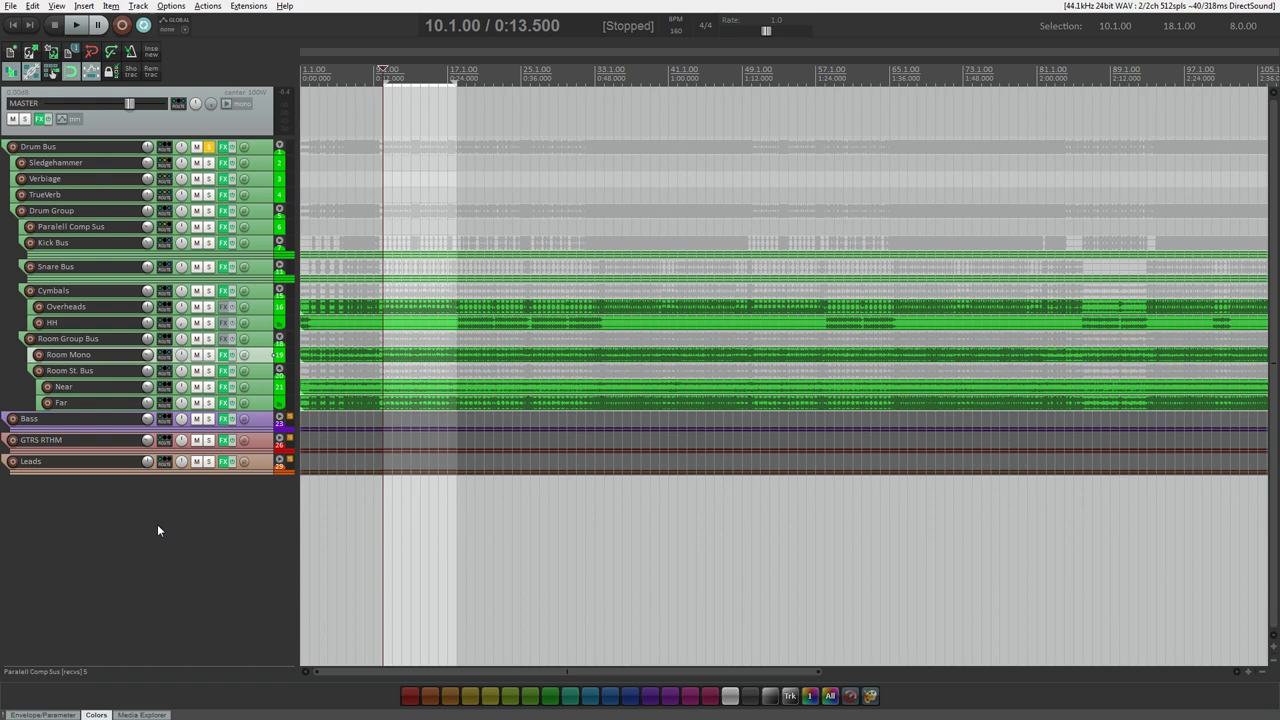
# Select and heighten the Sledgehammer track, then bring up its DF-TRANS transient shaper
pyautogui.click(88, 167)
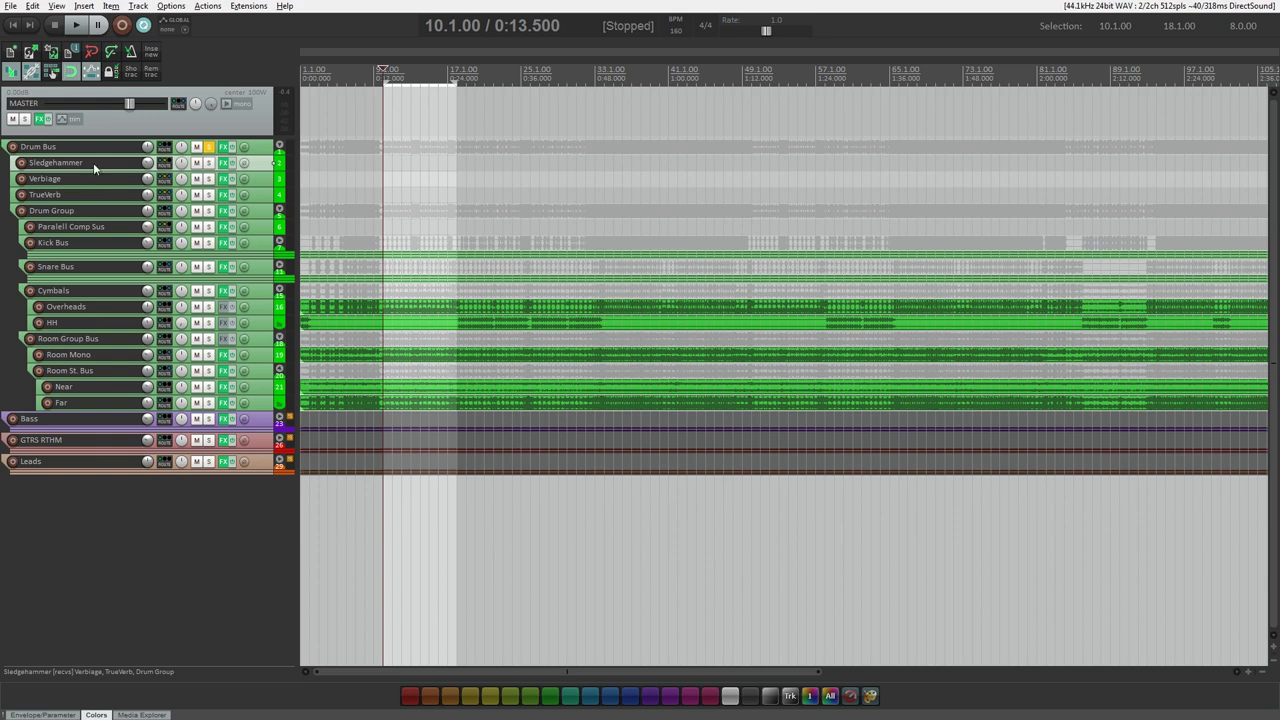
pyautogui.moveTo(107, 169); pyautogui.dragTo(112, 200)
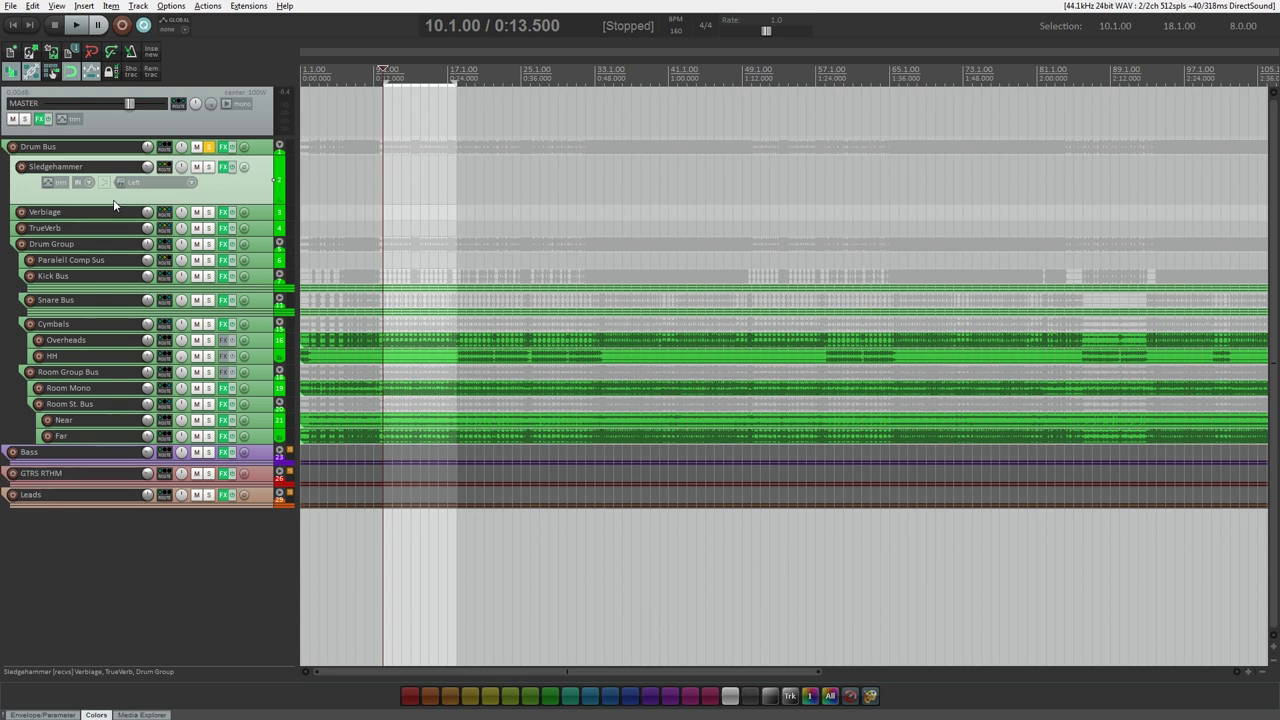
pyautogui.click(207, 168)
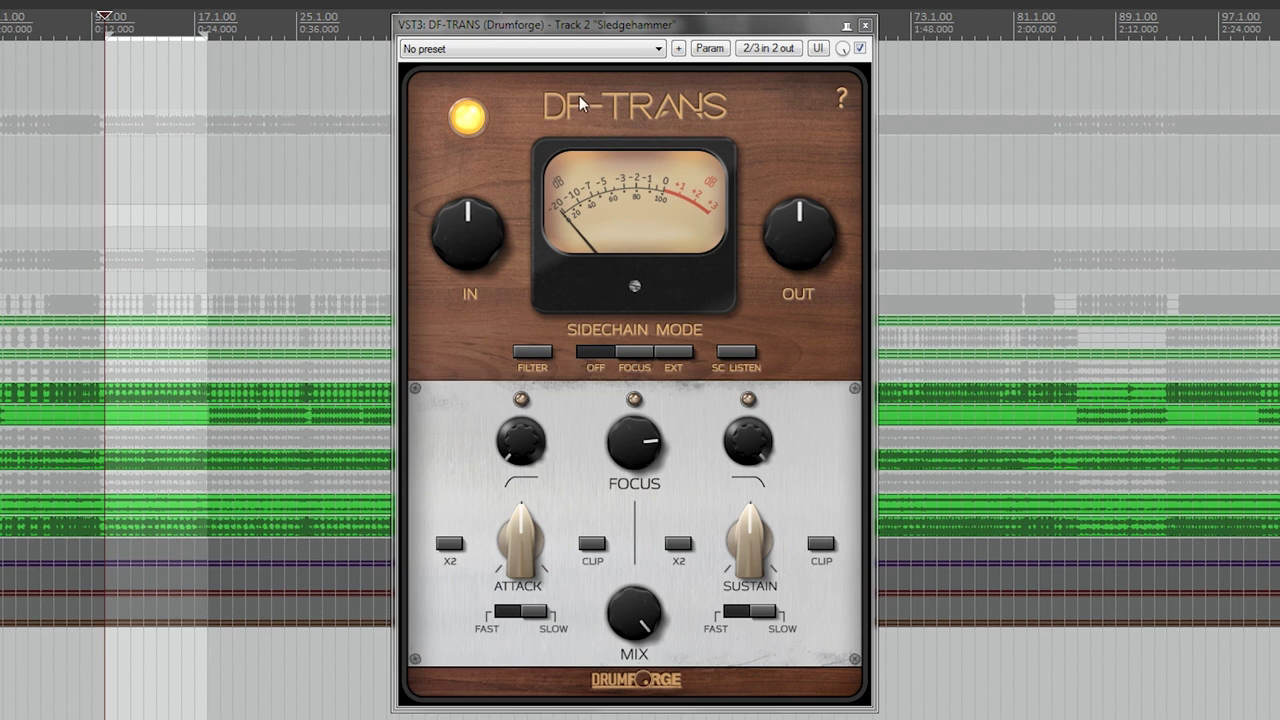
# Set DF-TRANS attack to about 68% with X2 toggled, A/B-ing the plugin once
pyautogui.moveTo(540, 553)
pyautogui.mouseDown()
pyautogui.moveTo(519, 535)
pyautogui.moveTo(523, 548)
pyautogui.mouseUp()
pyautogui.click(449, 545)
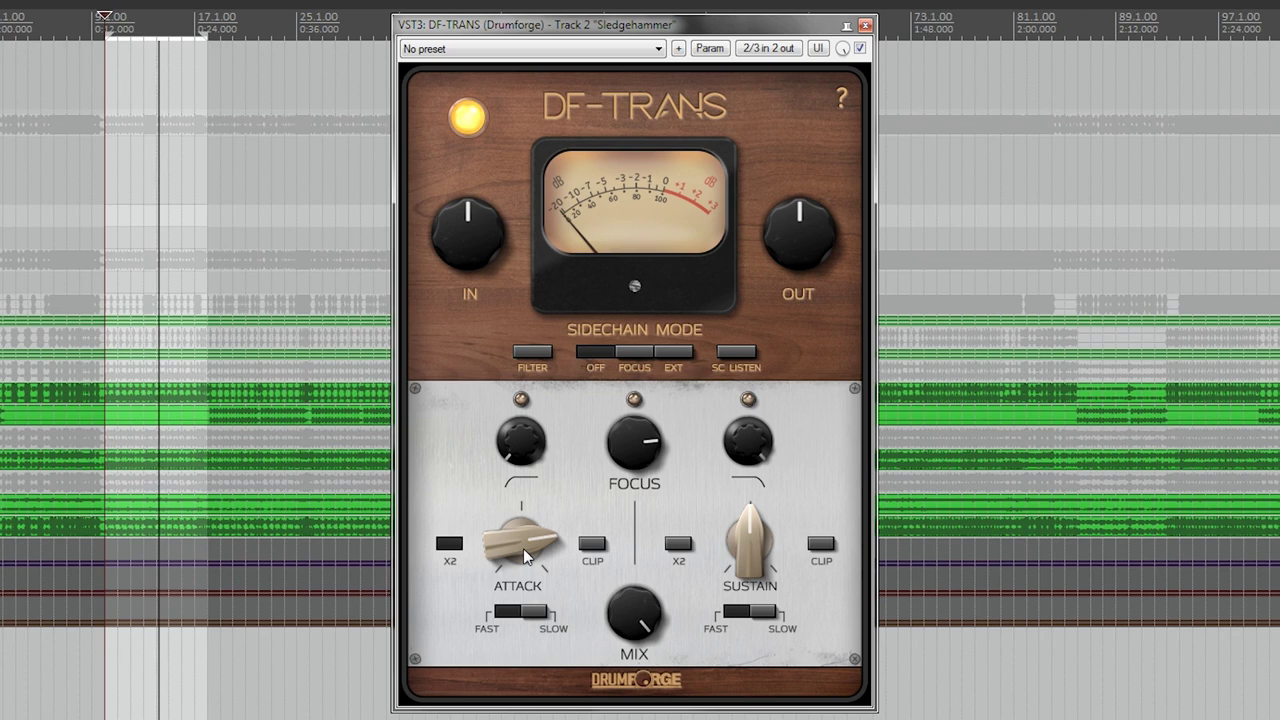
pyautogui.click(523, 548)
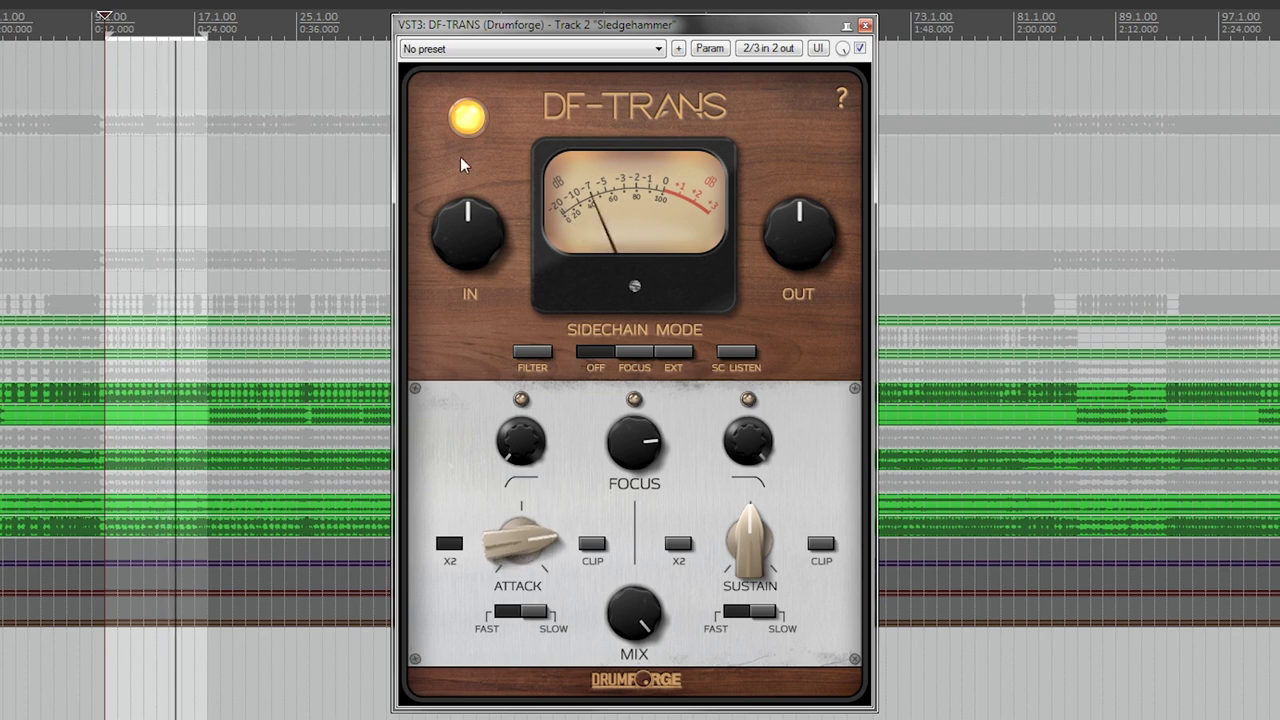
pyautogui.click(470, 127)
pyautogui.click(469, 120)
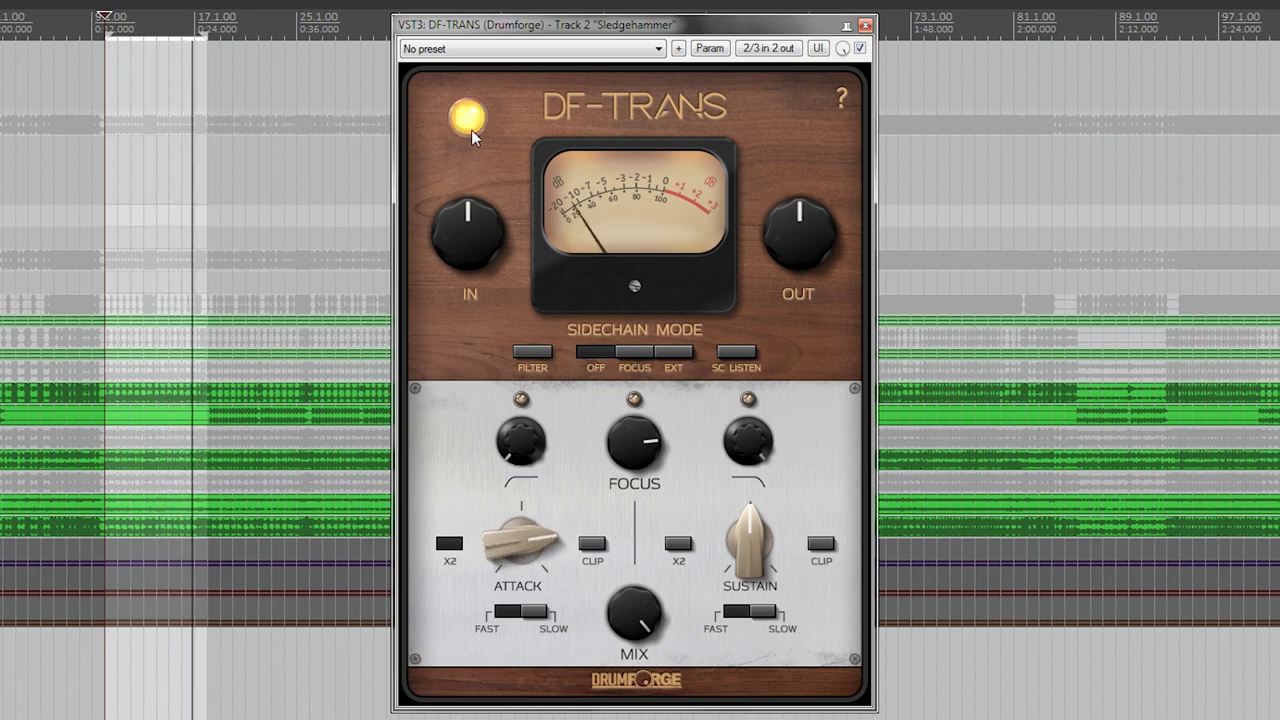
pyautogui.moveTo(505, 545); pyautogui.dragTo(490, 541)
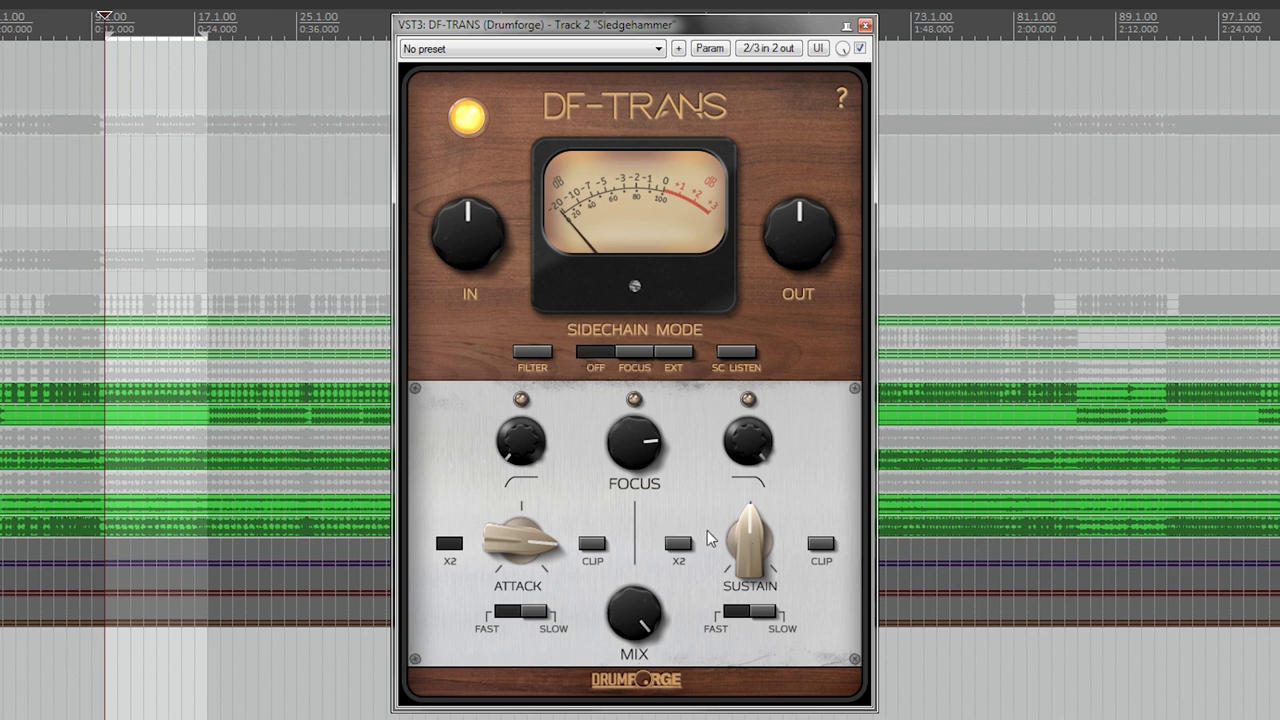
# Ease the DF-TRANS Sustain from -64% up to about -38%
pyautogui.moveTo(737, 539)
pyautogui.mouseDown()
pyautogui.moveTo(739, 570)
pyautogui.moveTo(736, 547)
pyautogui.mouseUp()
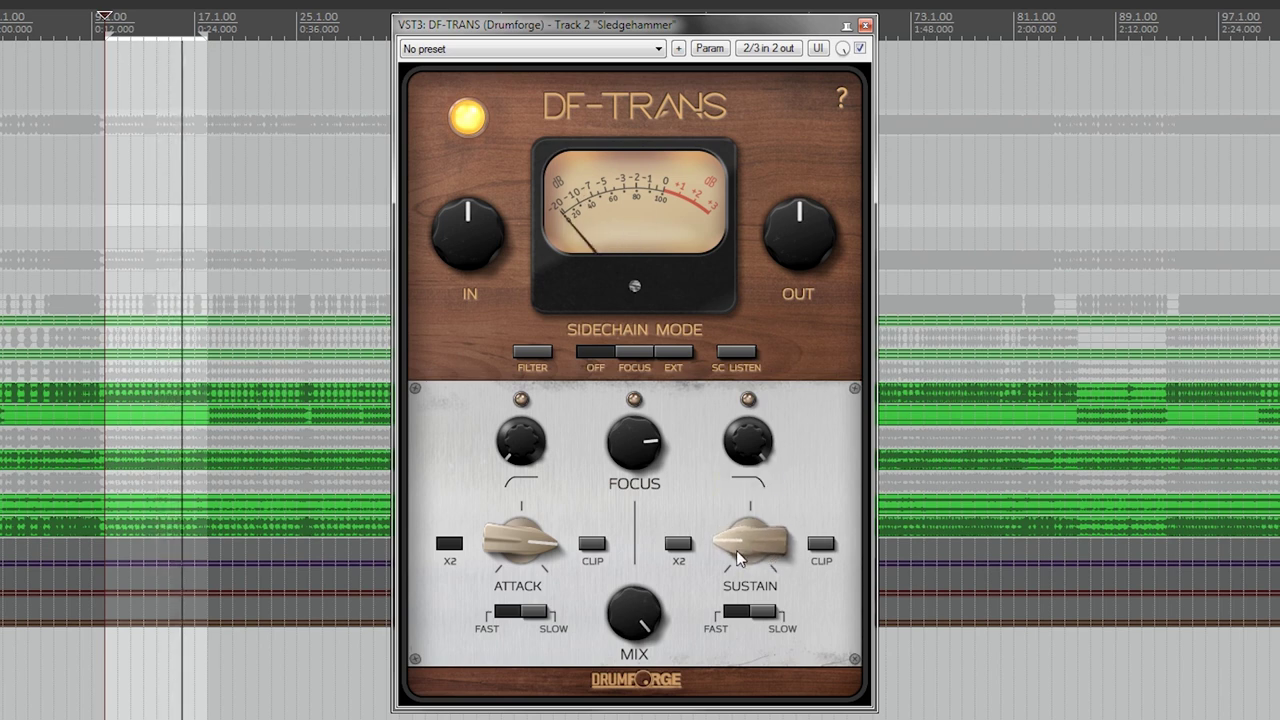
pyautogui.click(736, 550)
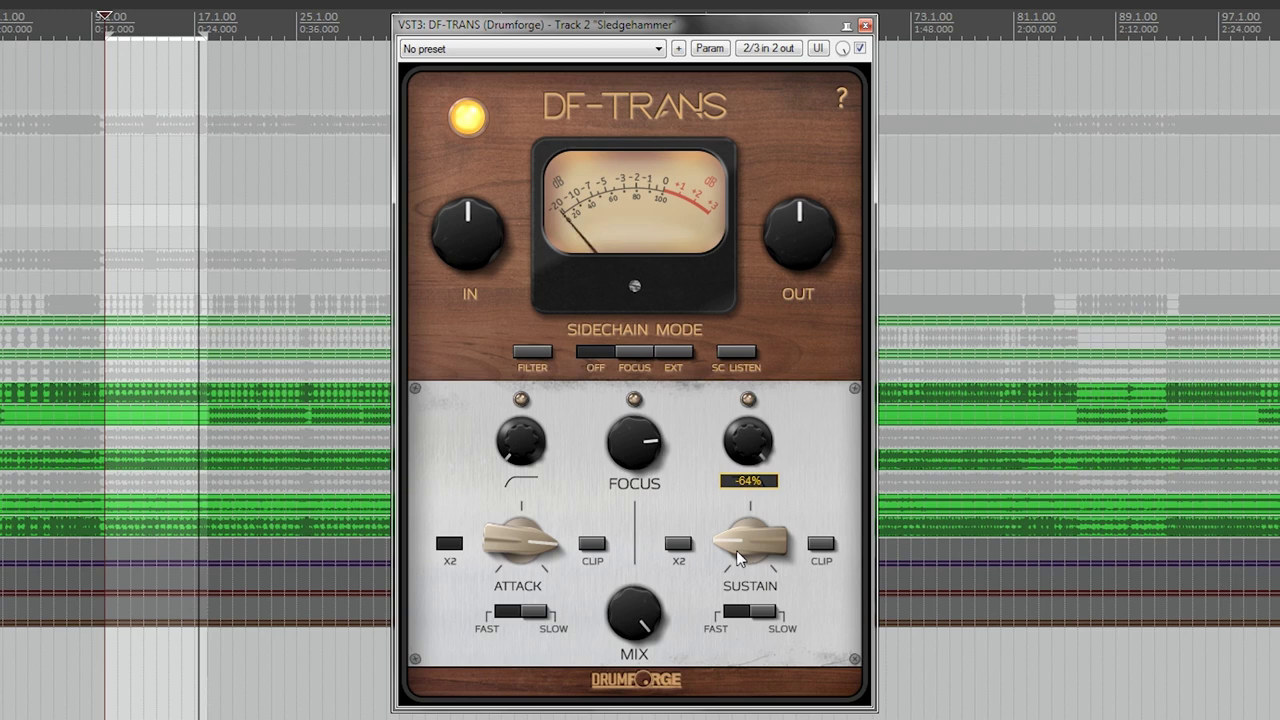
pyautogui.moveTo(736, 550); pyautogui.dragTo(735, 551)
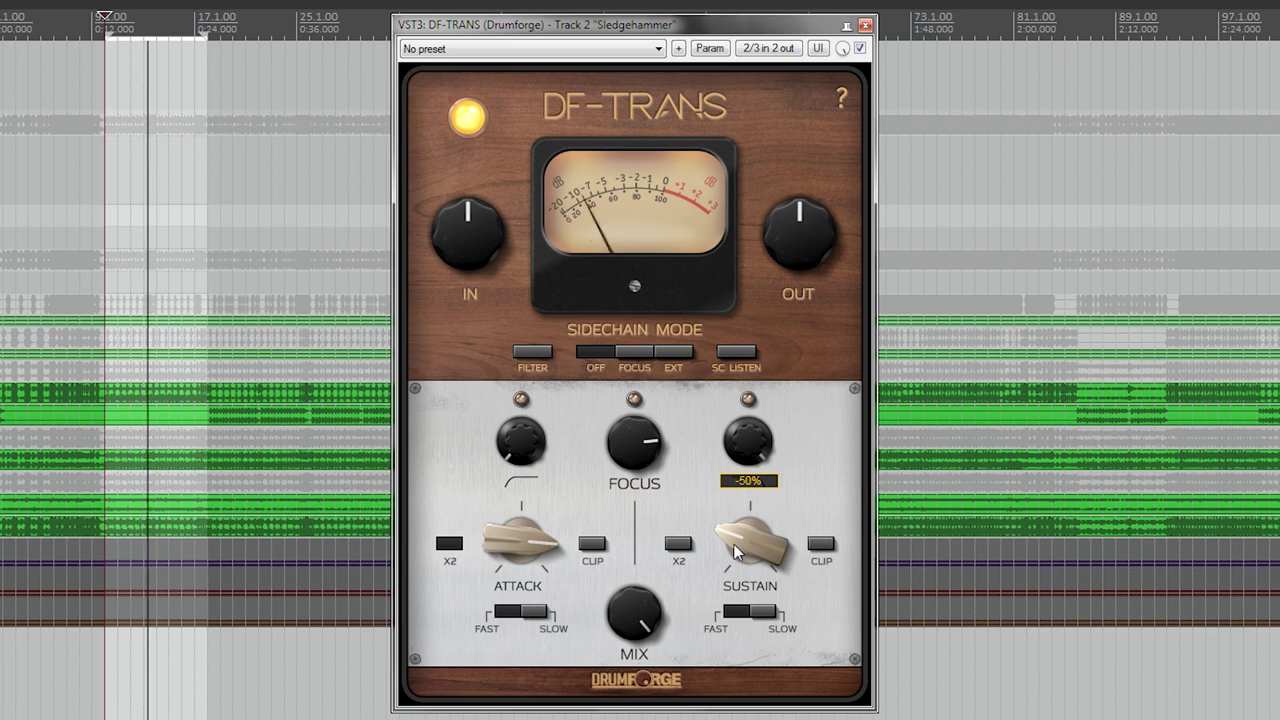
pyautogui.scroll(3, 733, 548)
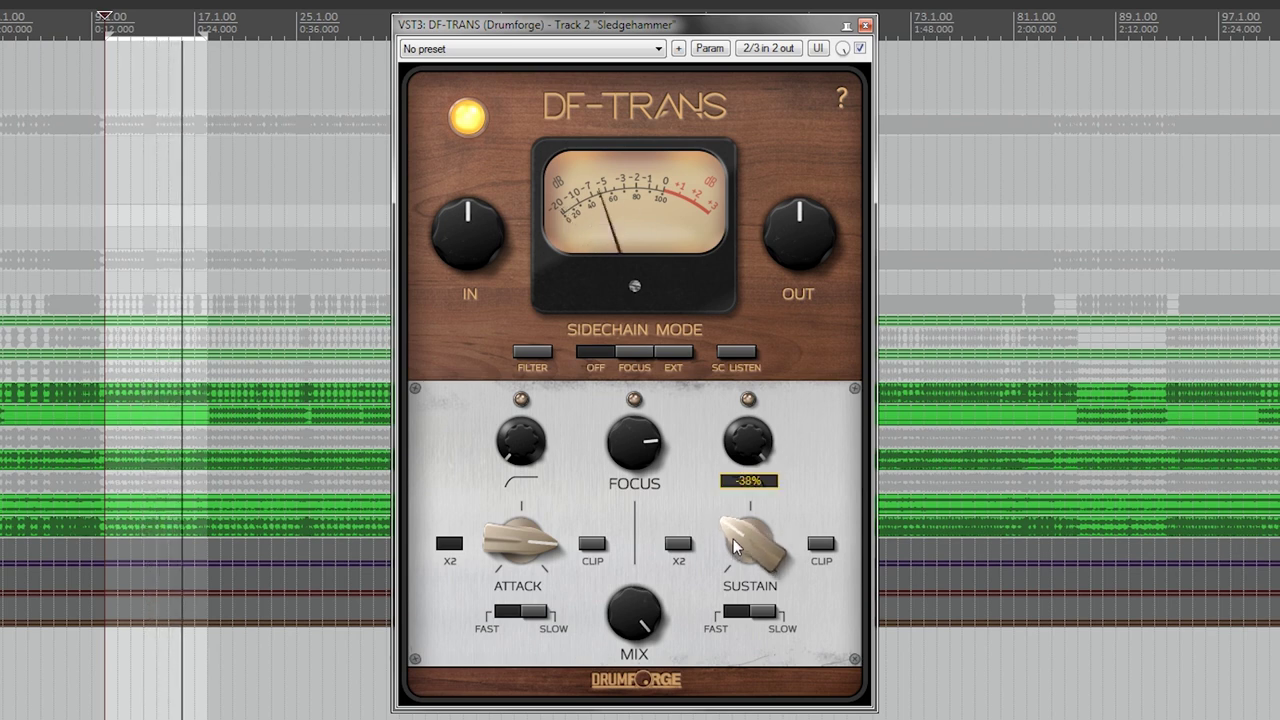
# A/B DF-TRANS by toggling its power several times, then move the playback position slightly later
pyautogui.click(469, 118)
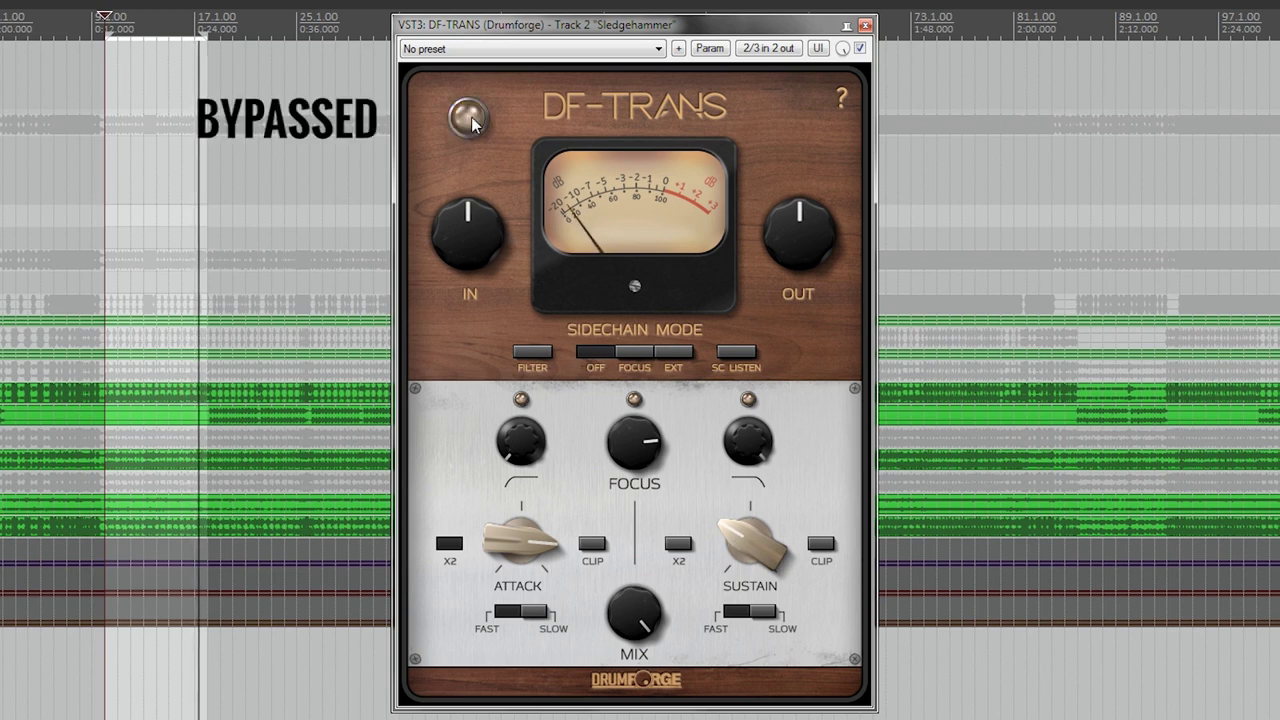
pyautogui.click(469, 118)
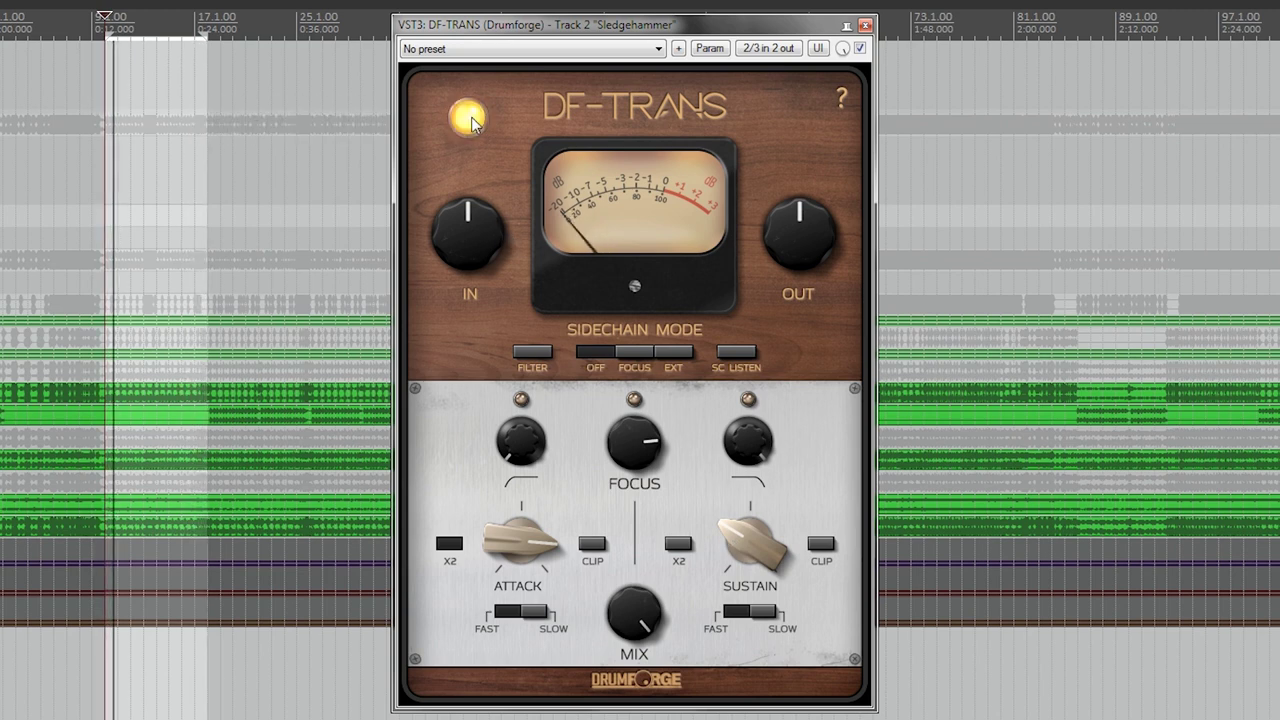
pyautogui.click(469, 118)
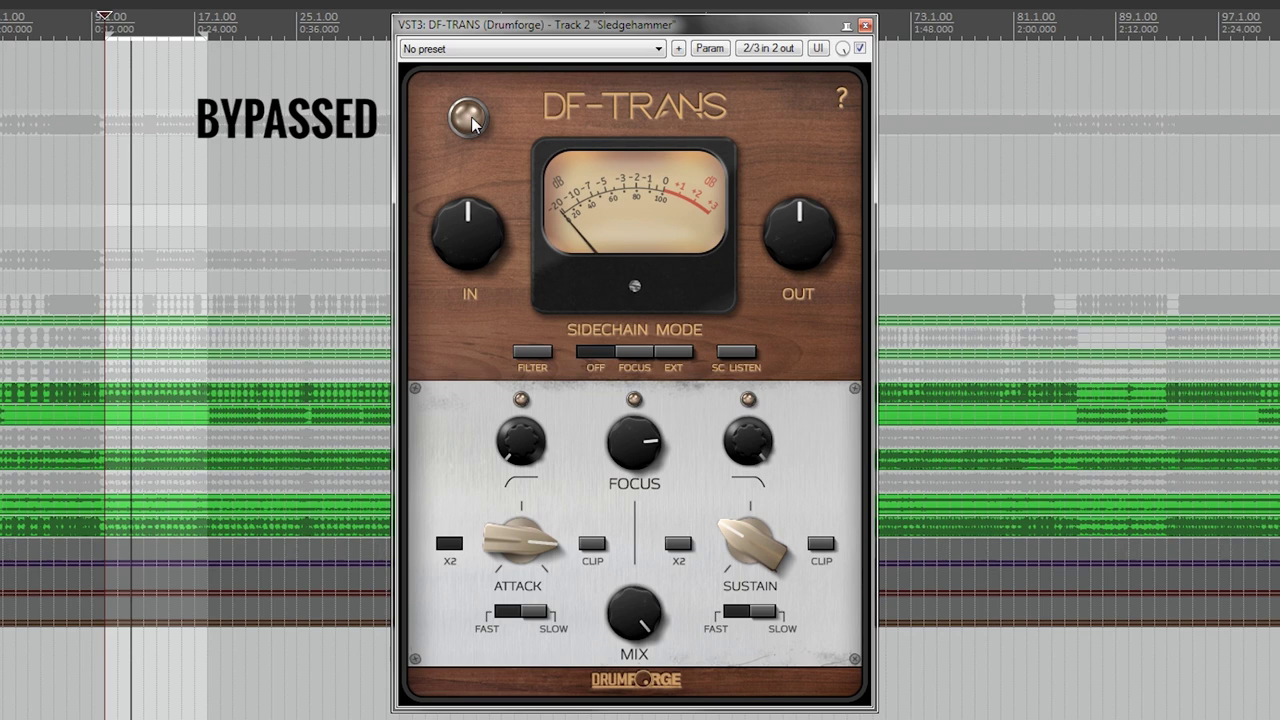
pyautogui.click(469, 118)
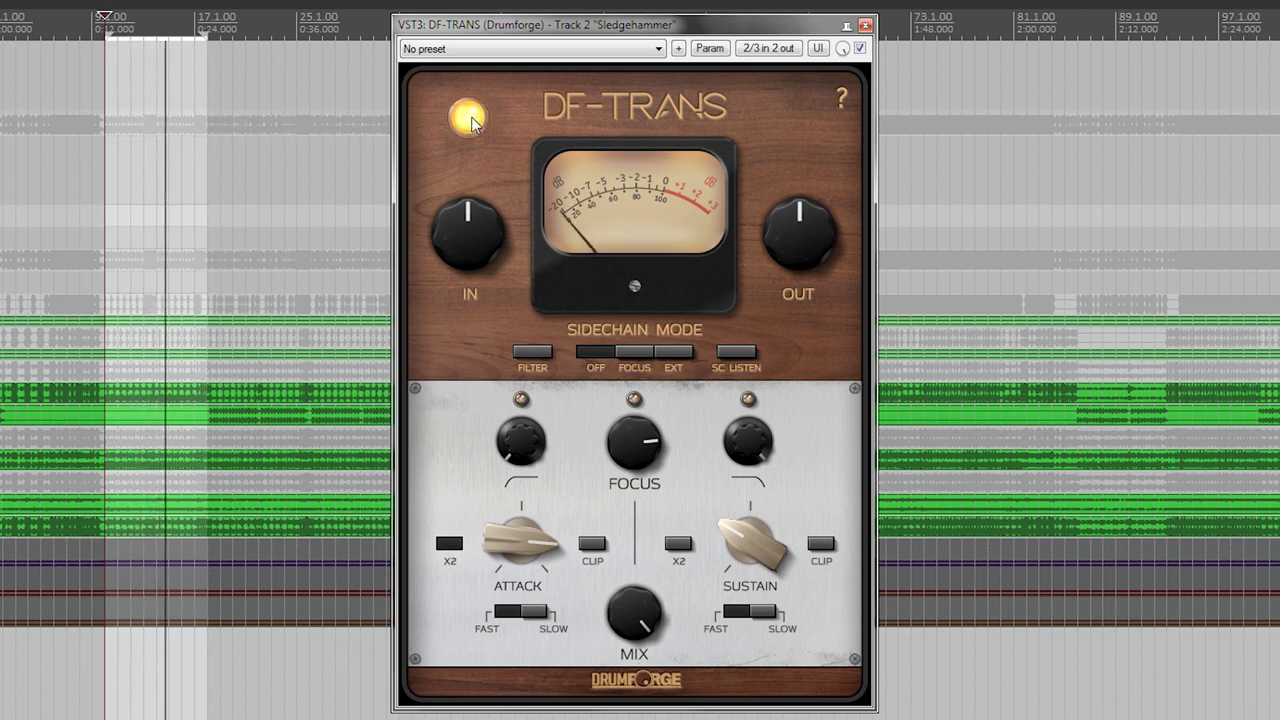
pyautogui.click(469, 118)
pyautogui.click(469, 118)
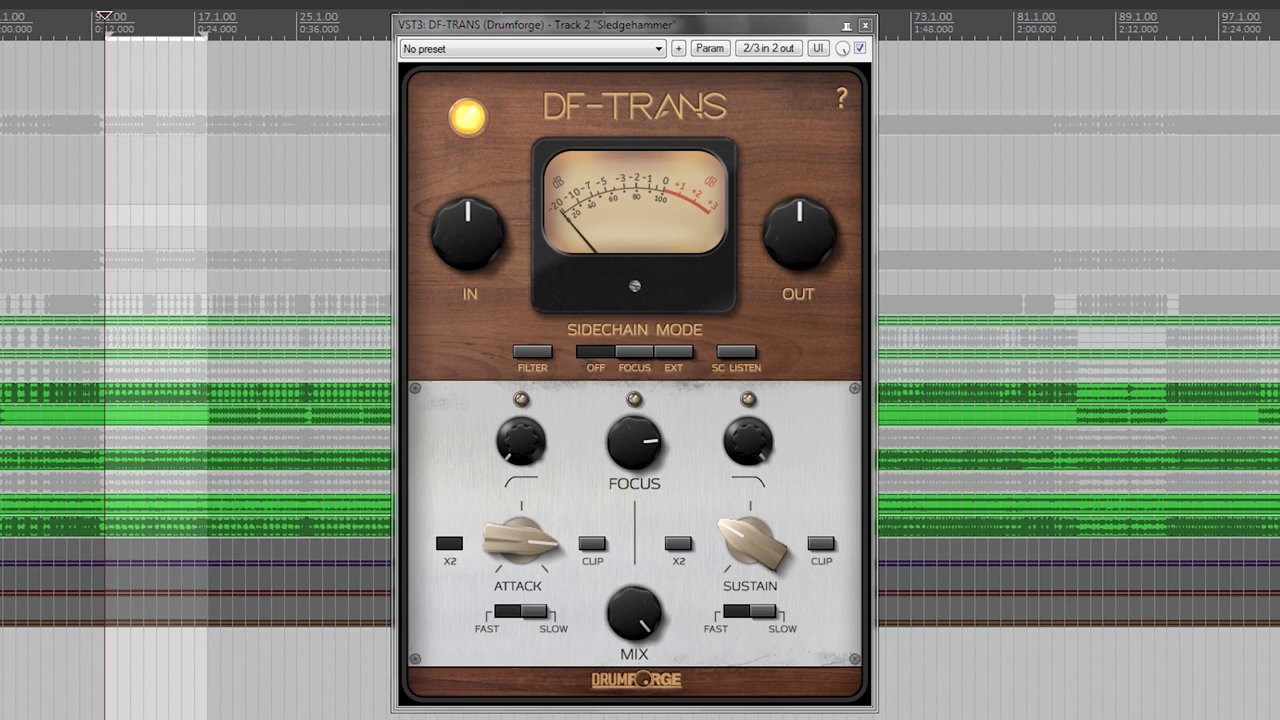
pyautogui.click(146, 330)
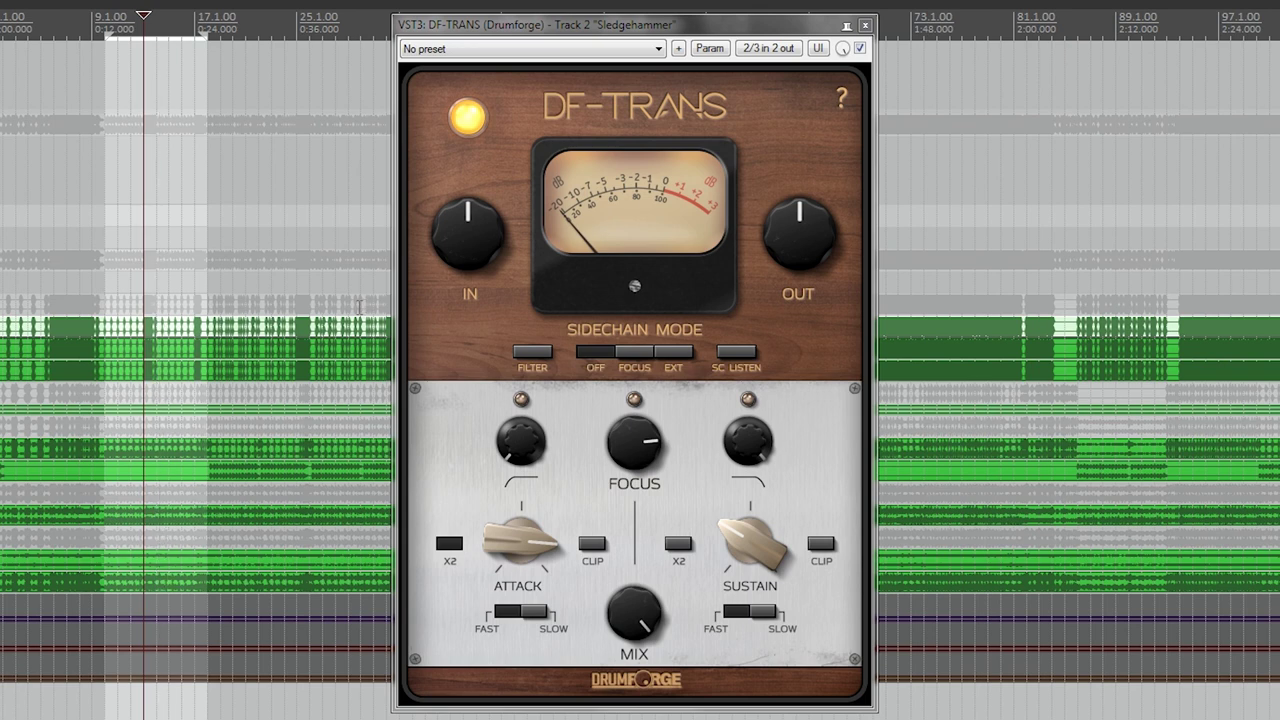
pyautogui.scroll(-2, 195, 457)
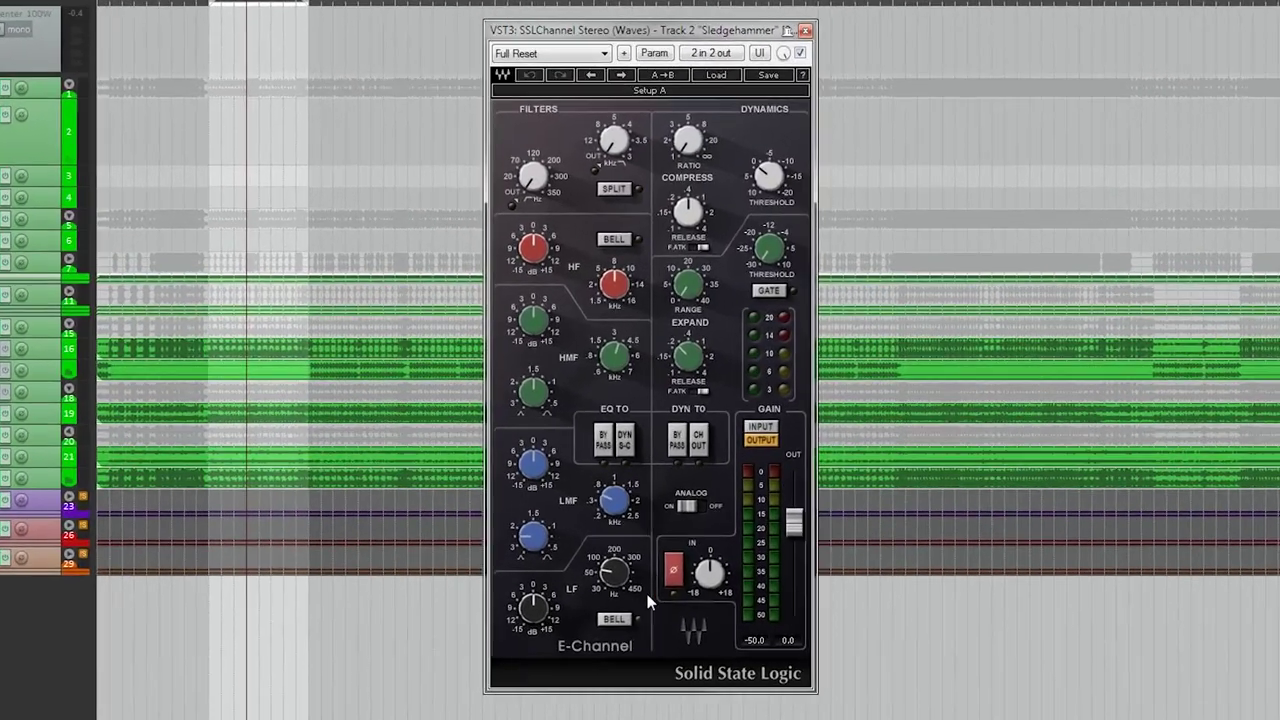
# Switch SSLChannel's low EQ band to LF Bell, A/B the strip during playback, then close it
pyautogui.click(683, 540)
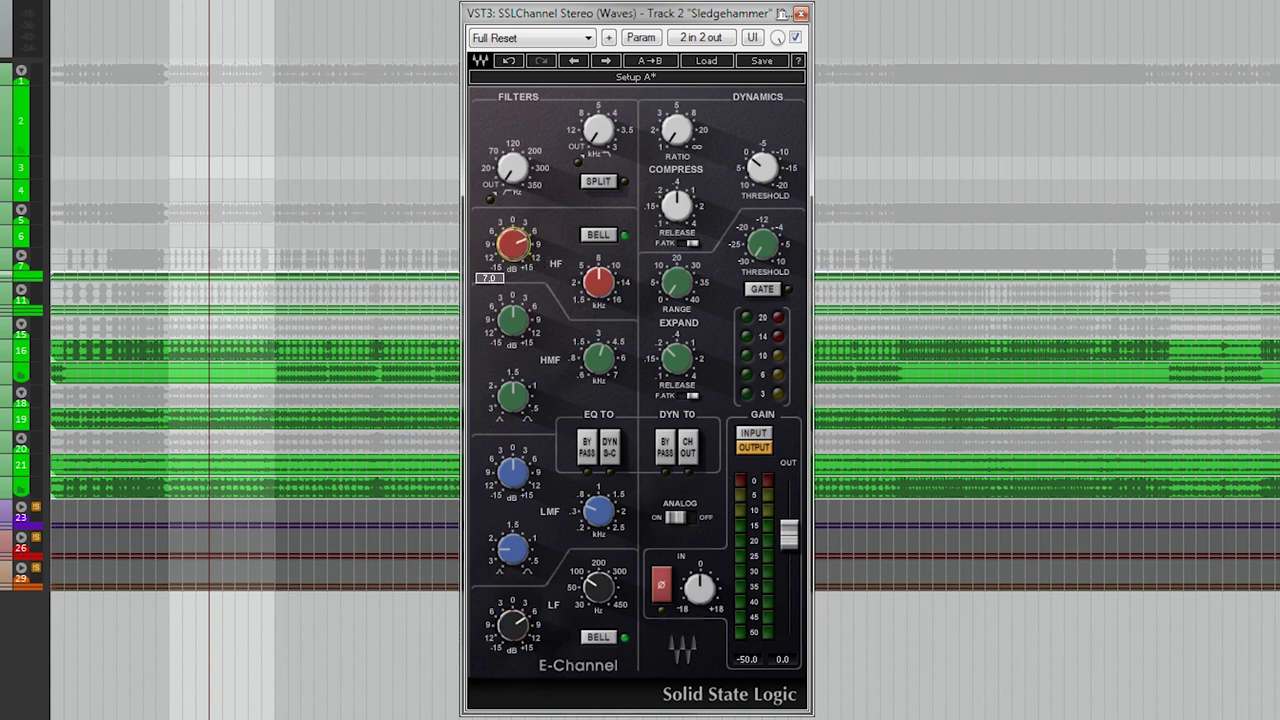
pyautogui.press('space')
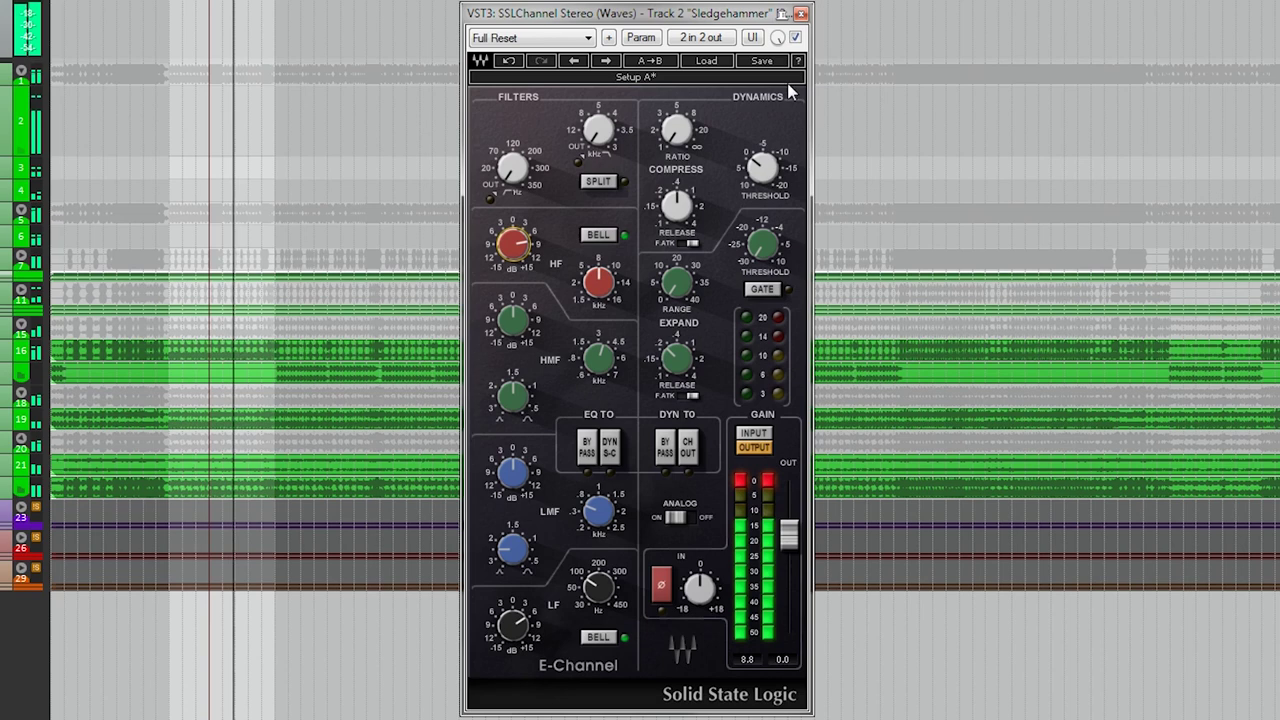
pyautogui.click(795, 37)
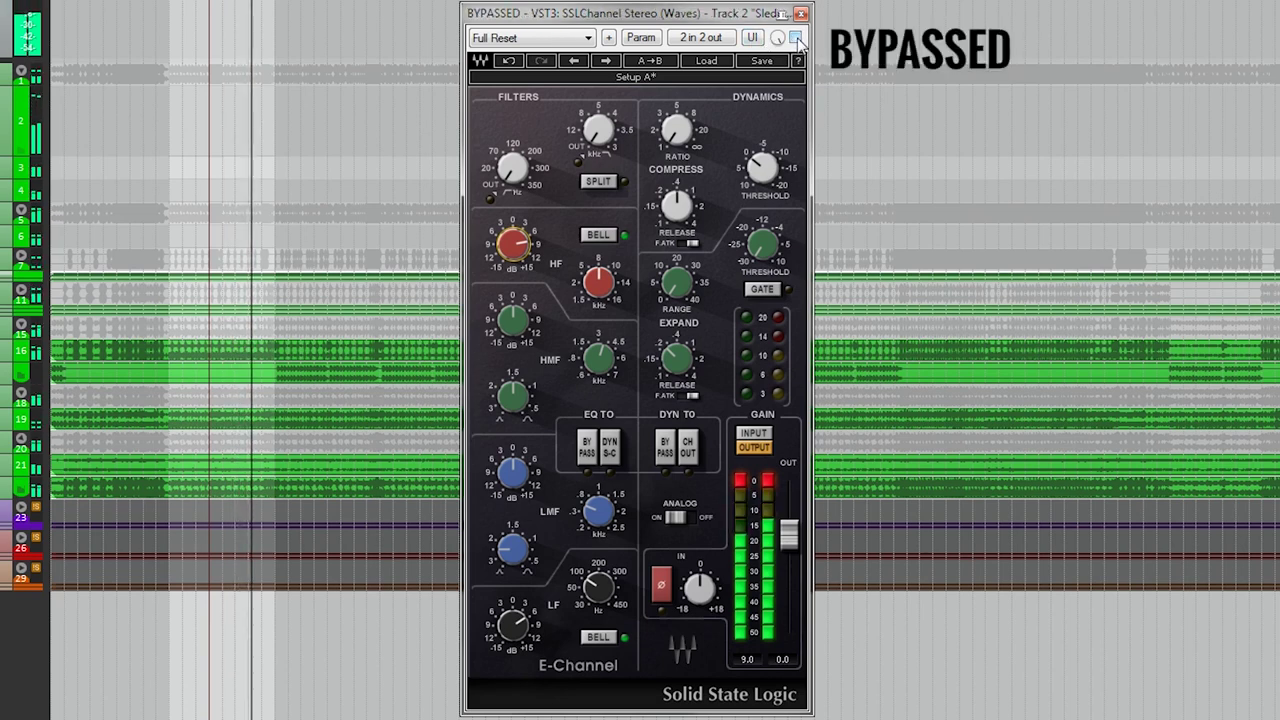
pyautogui.click(795, 37)
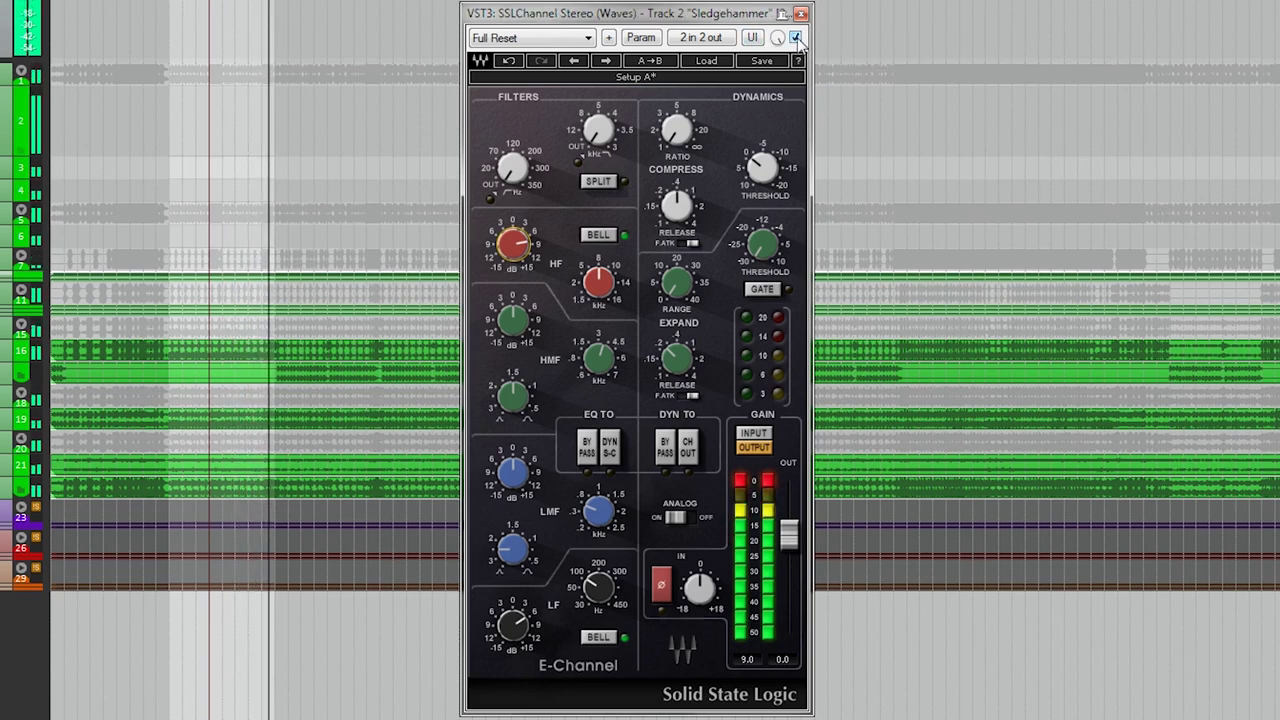
pyautogui.click(795, 37)
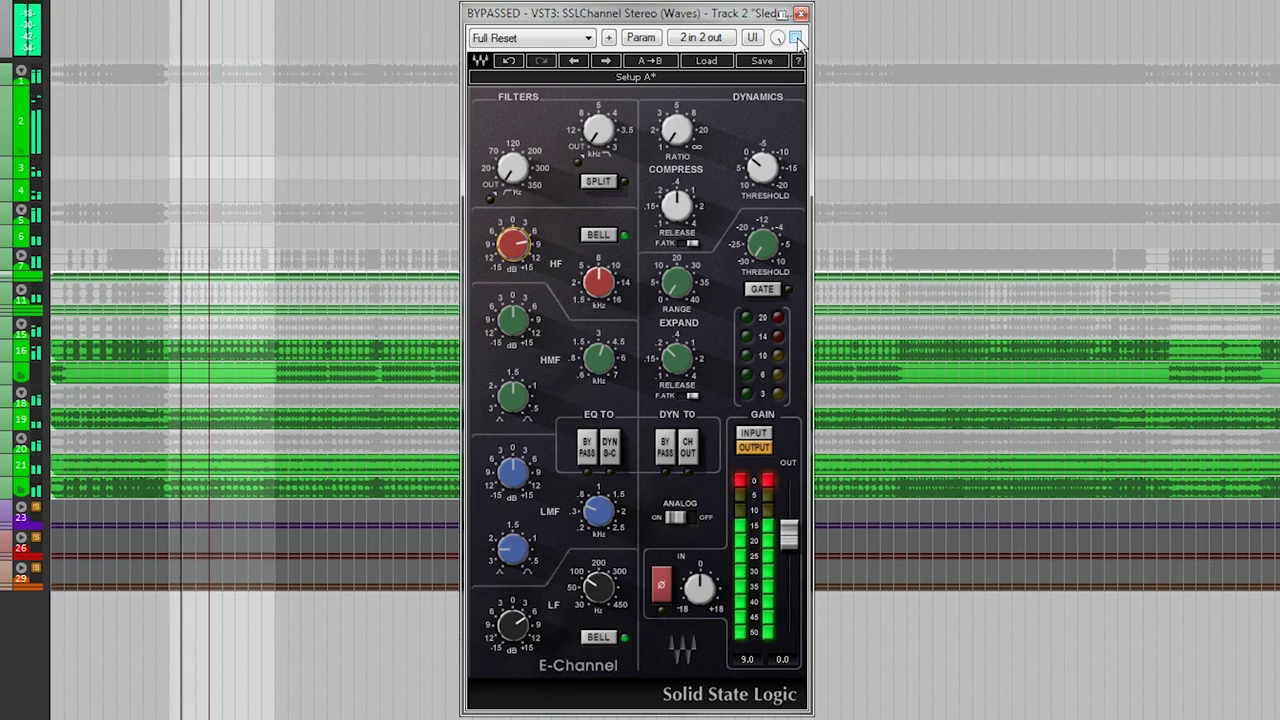
pyautogui.click(795, 37)
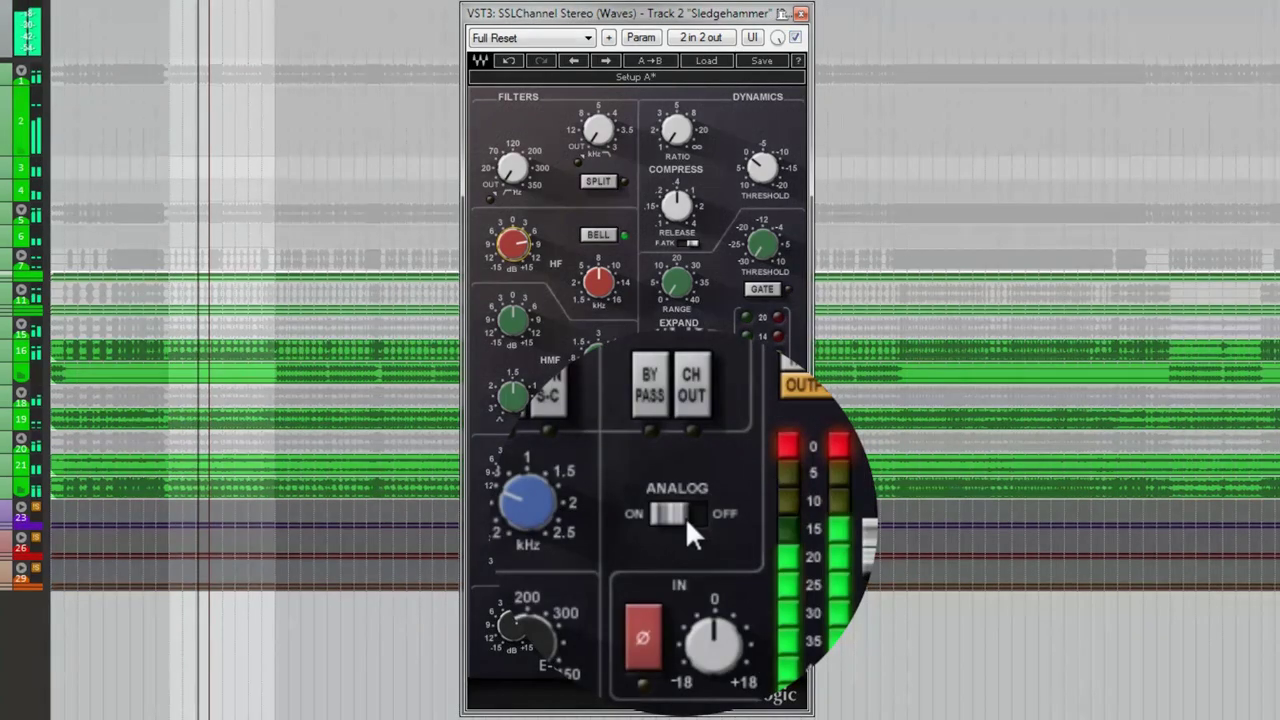
pyautogui.click(795, 37)
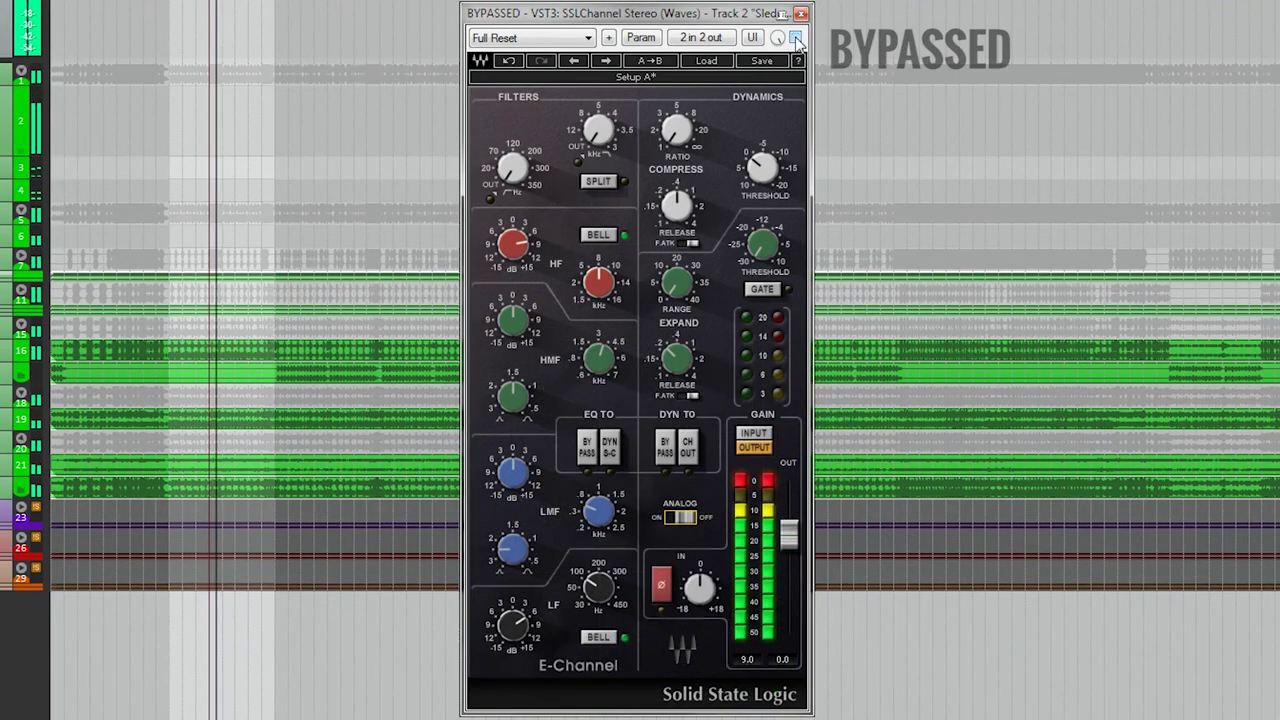
pyautogui.click(795, 37)
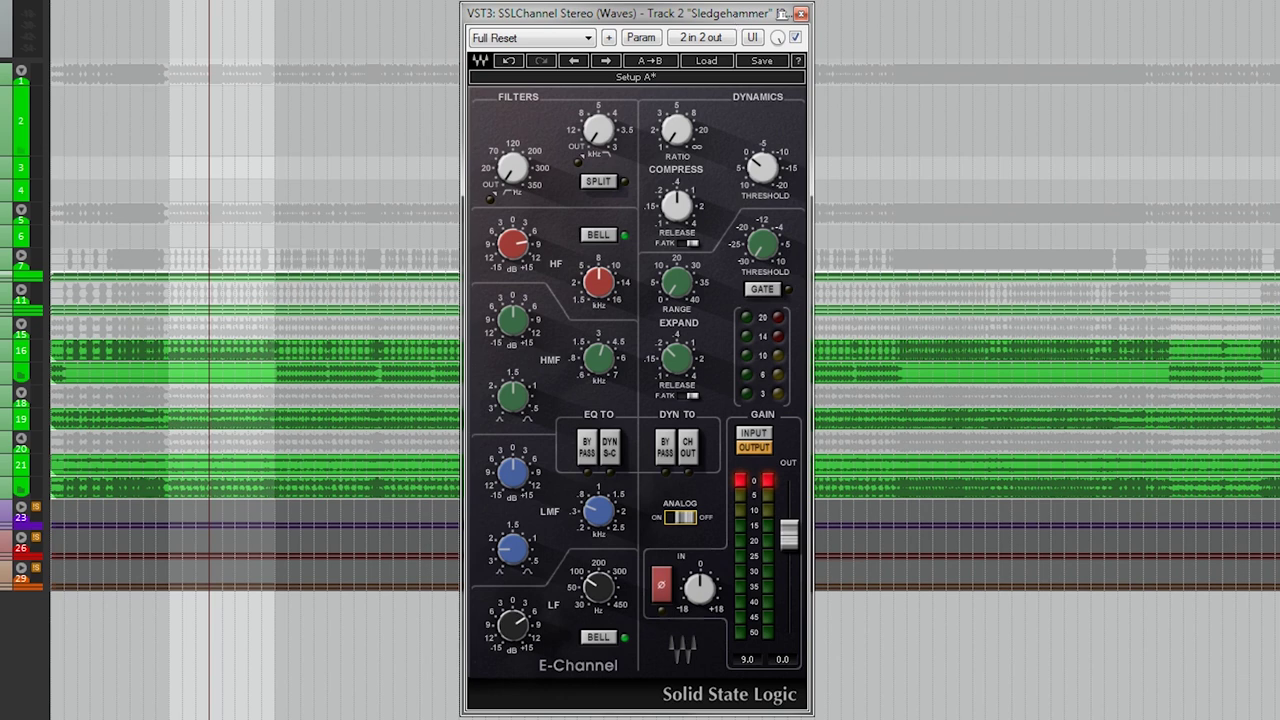
pyautogui.click(801, 15)
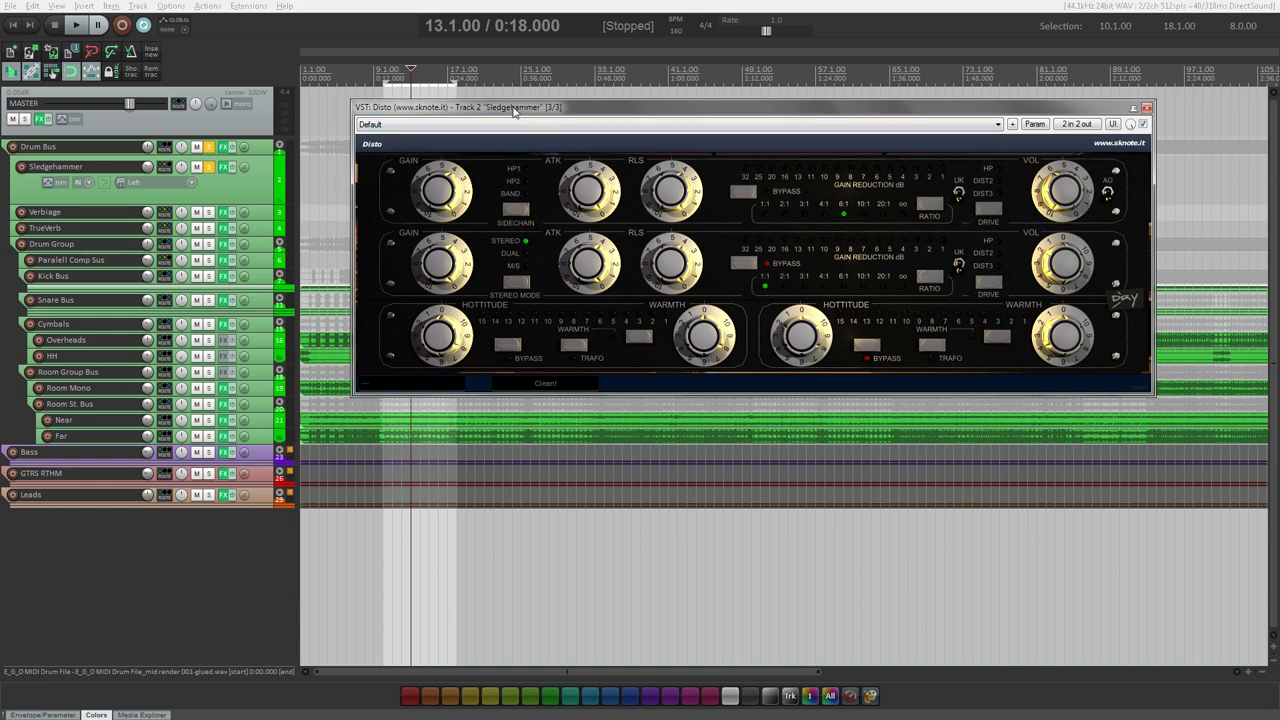
# Dial in Disto's top row during playback: gain, attack, release fully down, volume, ratio 4:1
pyautogui.moveTo(514, 111); pyautogui.dragTo(591, 157)
pyautogui.press('space')
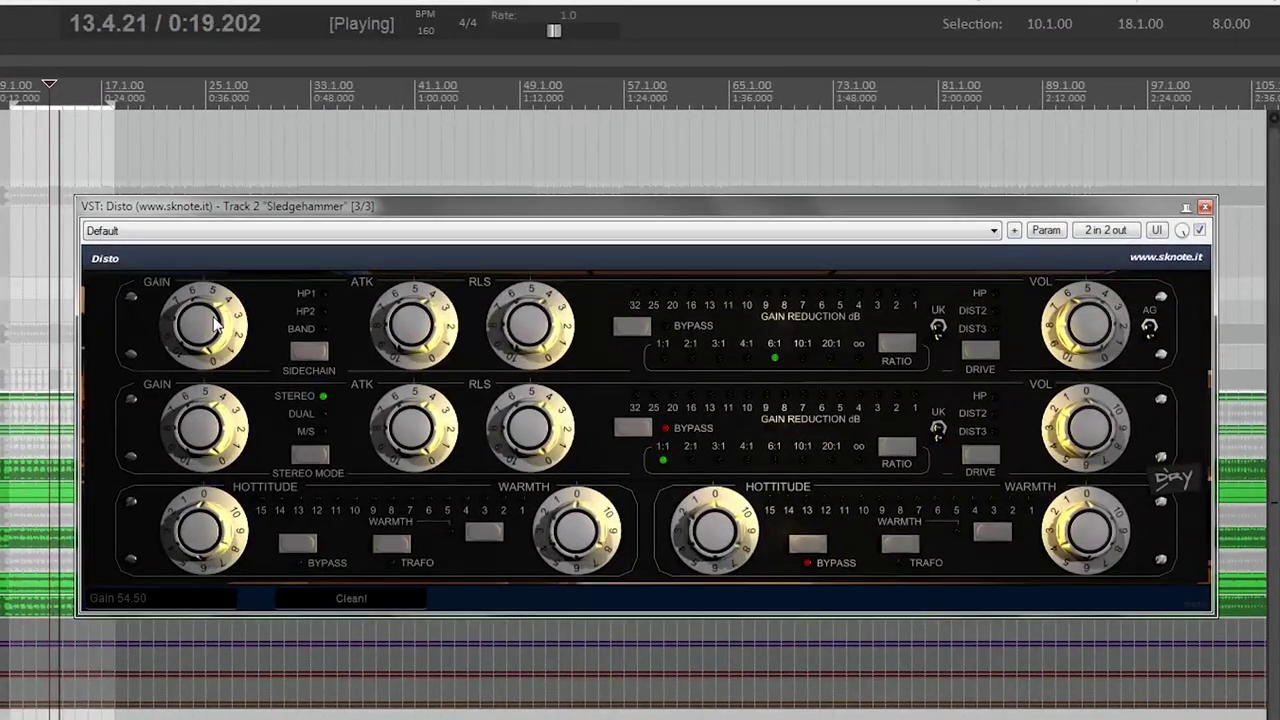
pyautogui.moveTo(215, 322); pyautogui.dragTo(212, 298)
pyautogui.moveTo(405, 330); pyautogui.dragTo(400, 362)
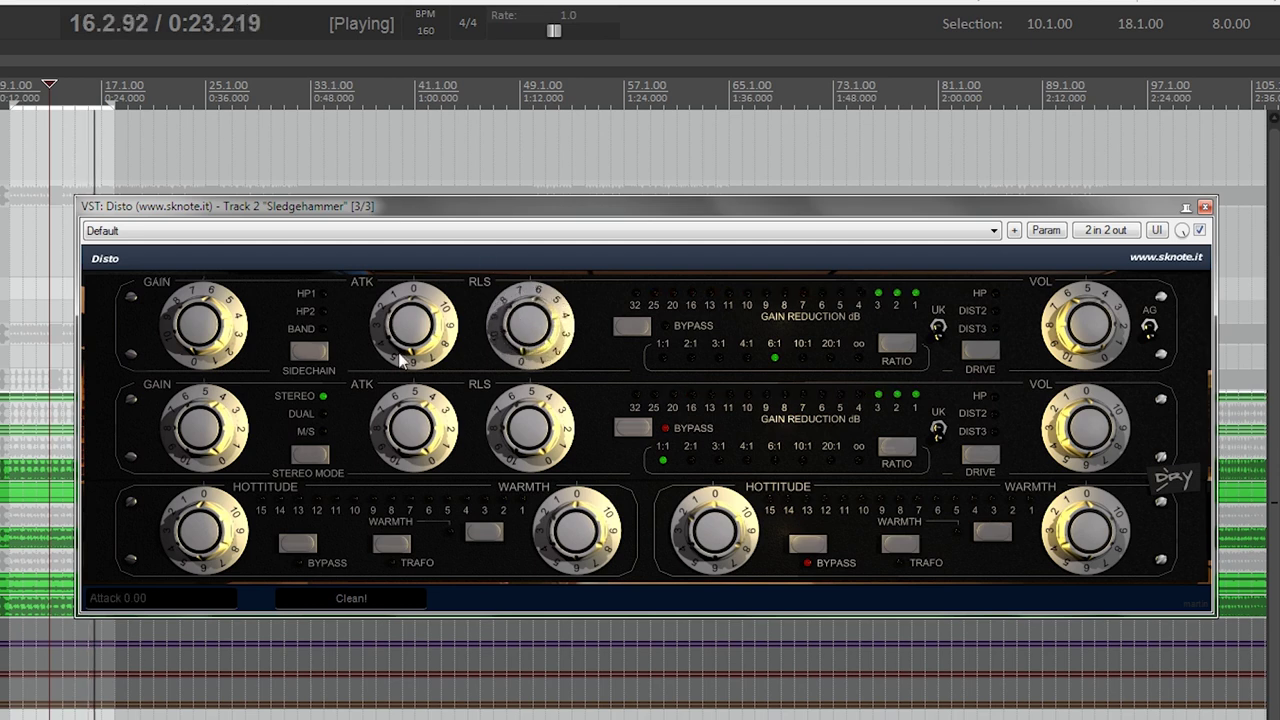
pyautogui.moveTo(493, 288); pyautogui.dragTo(587, 557)
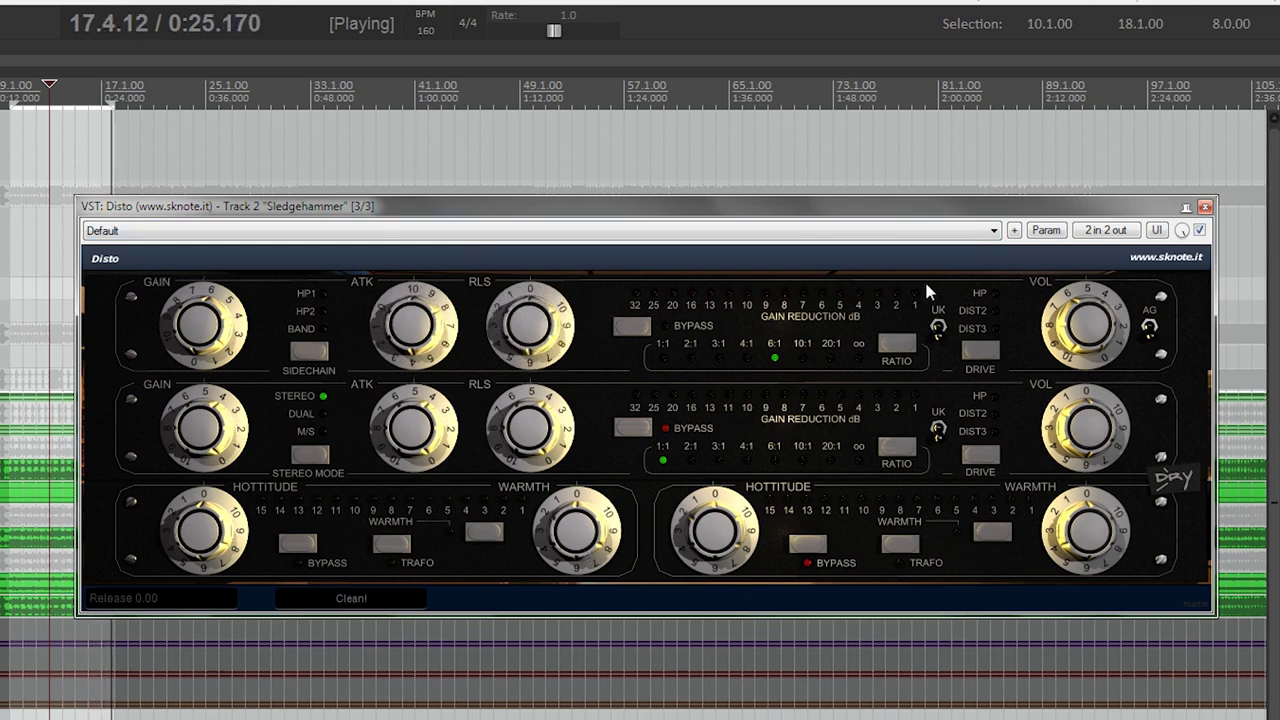
pyautogui.moveTo(1085, 325); pyautogui.dragTo(1105, 409)
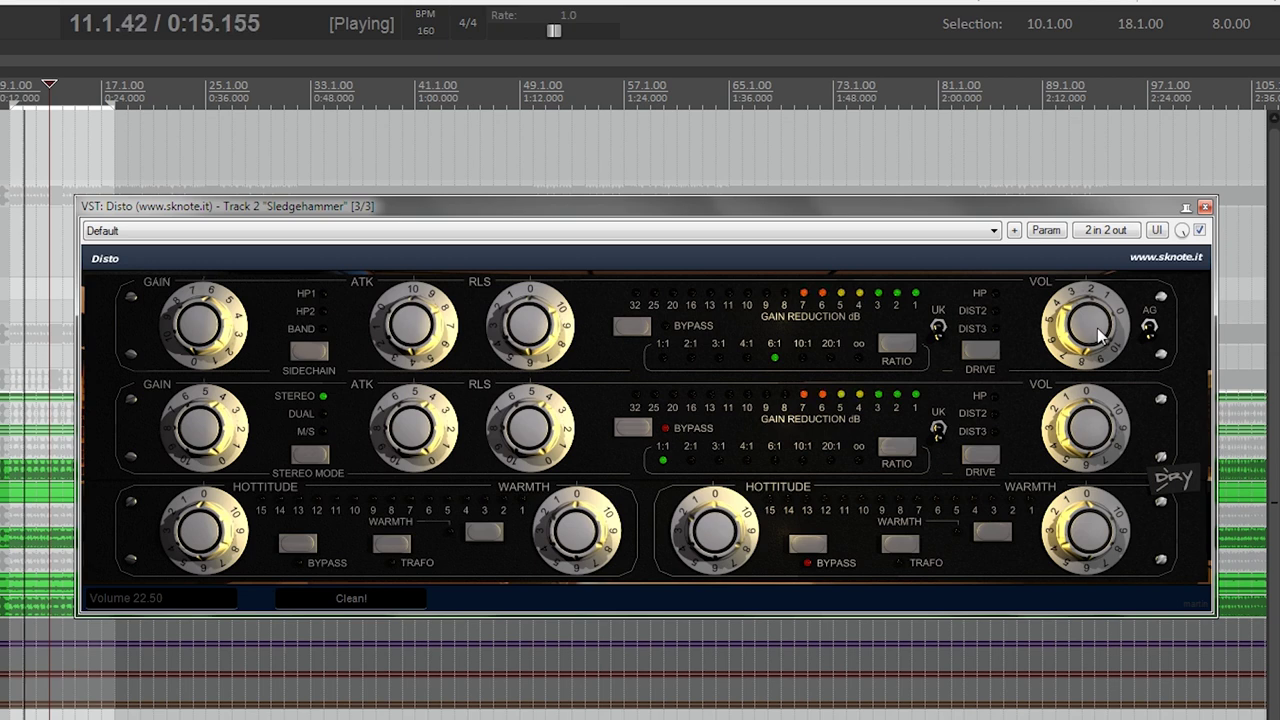
pyautogui.moveTo(1100, 335); pyautogui.dragTo(1090, 342)
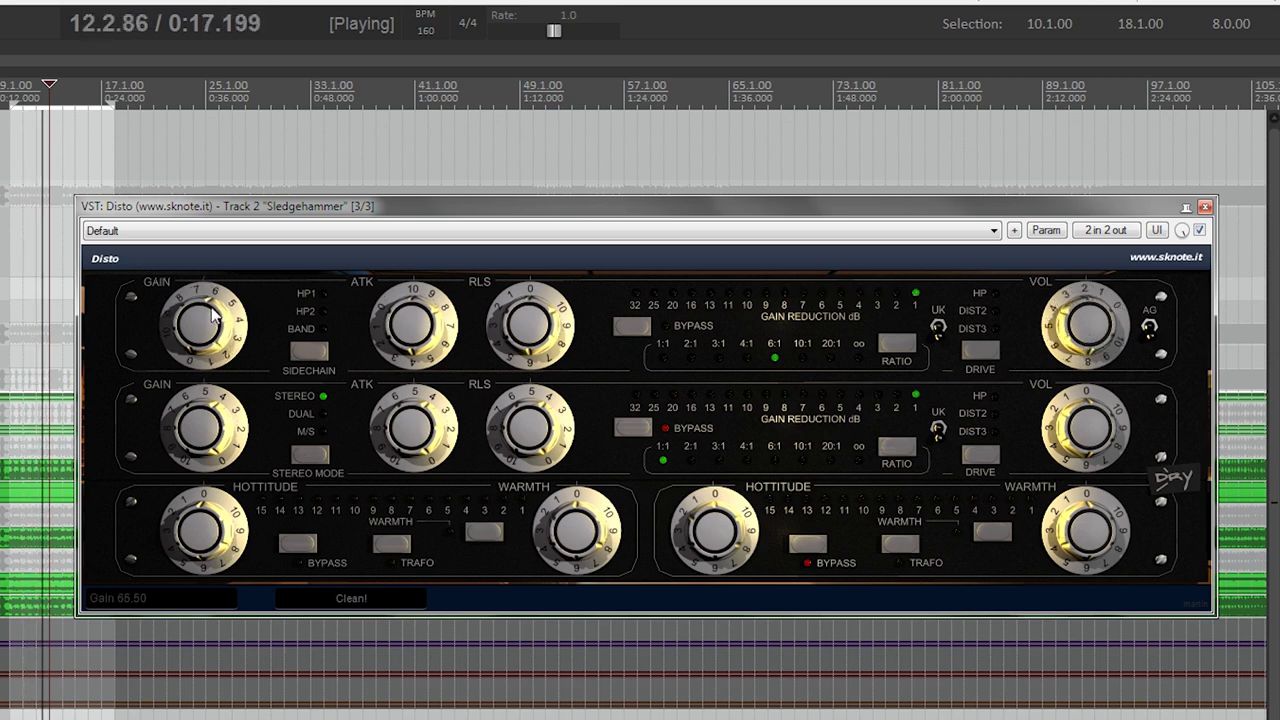
pyautogui.moveTo(212, 316); pyautogui.dragTo(220, 286)
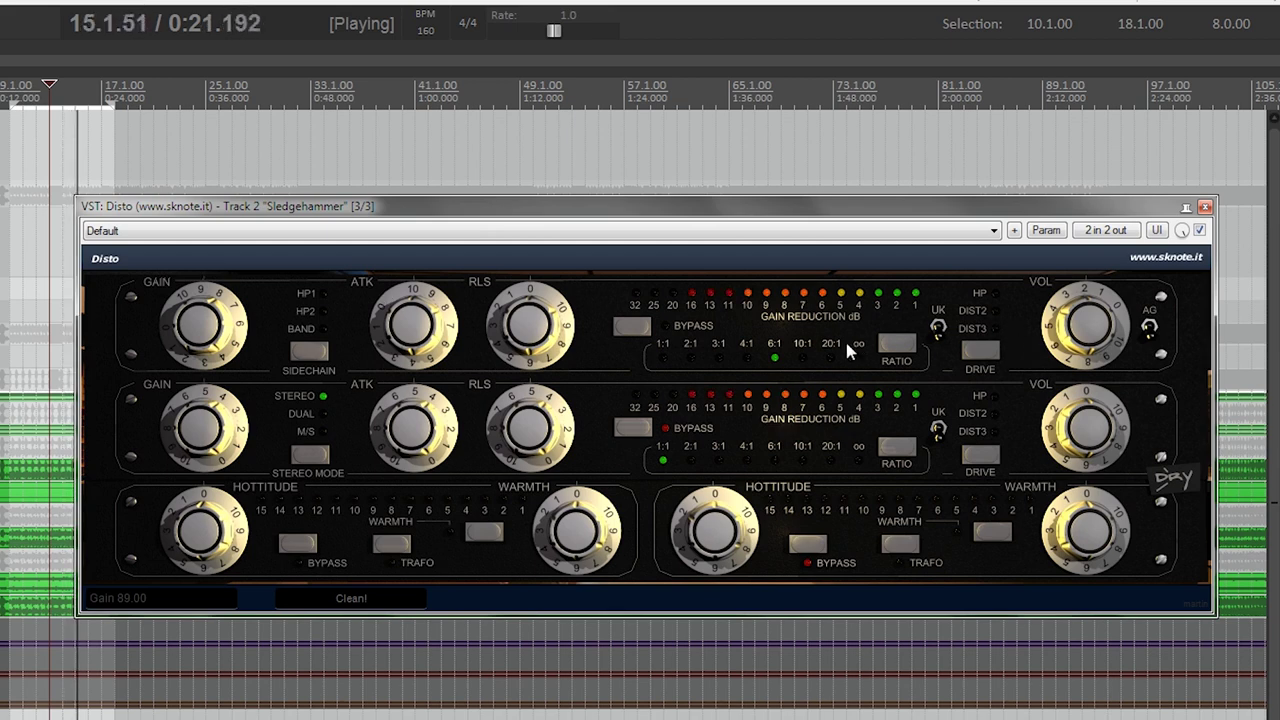
pyautogui.click(882, 341)
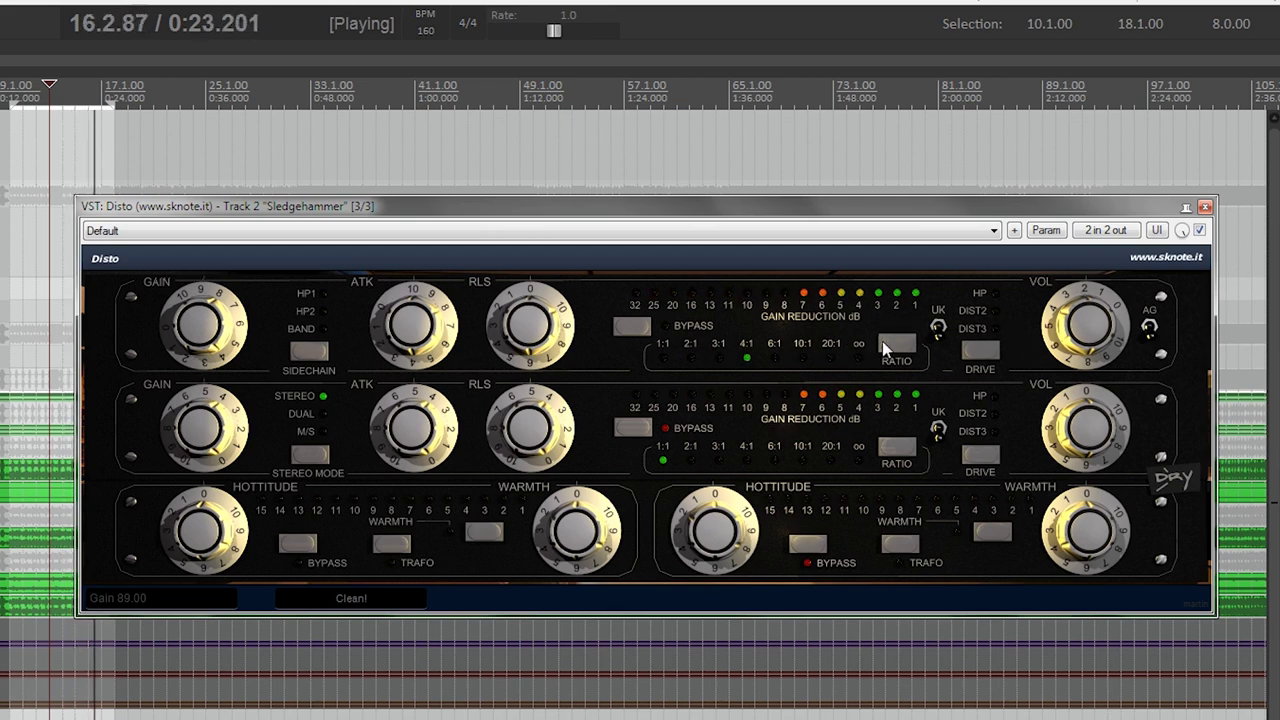
# Step Disto's drive through HP, DIST2 and DIST3, ending with no drive mode
pyautogui.click(992, 348)
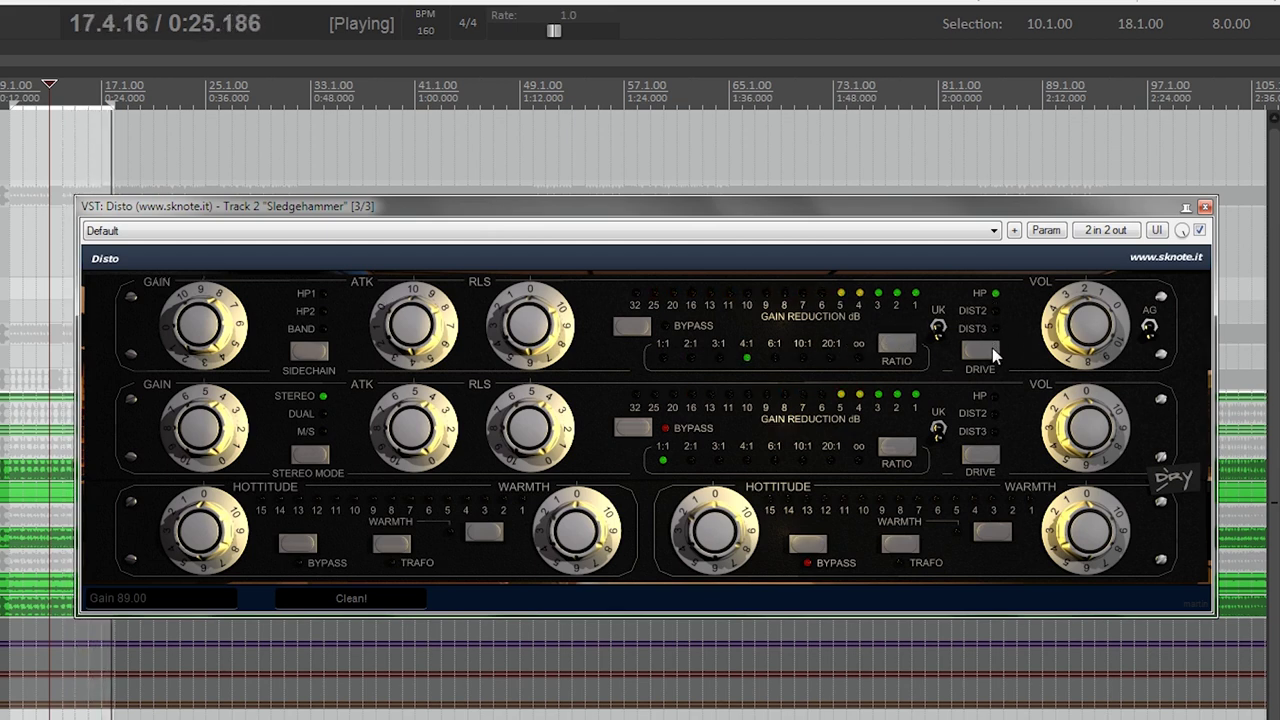
pyautogui.click(992, 348)
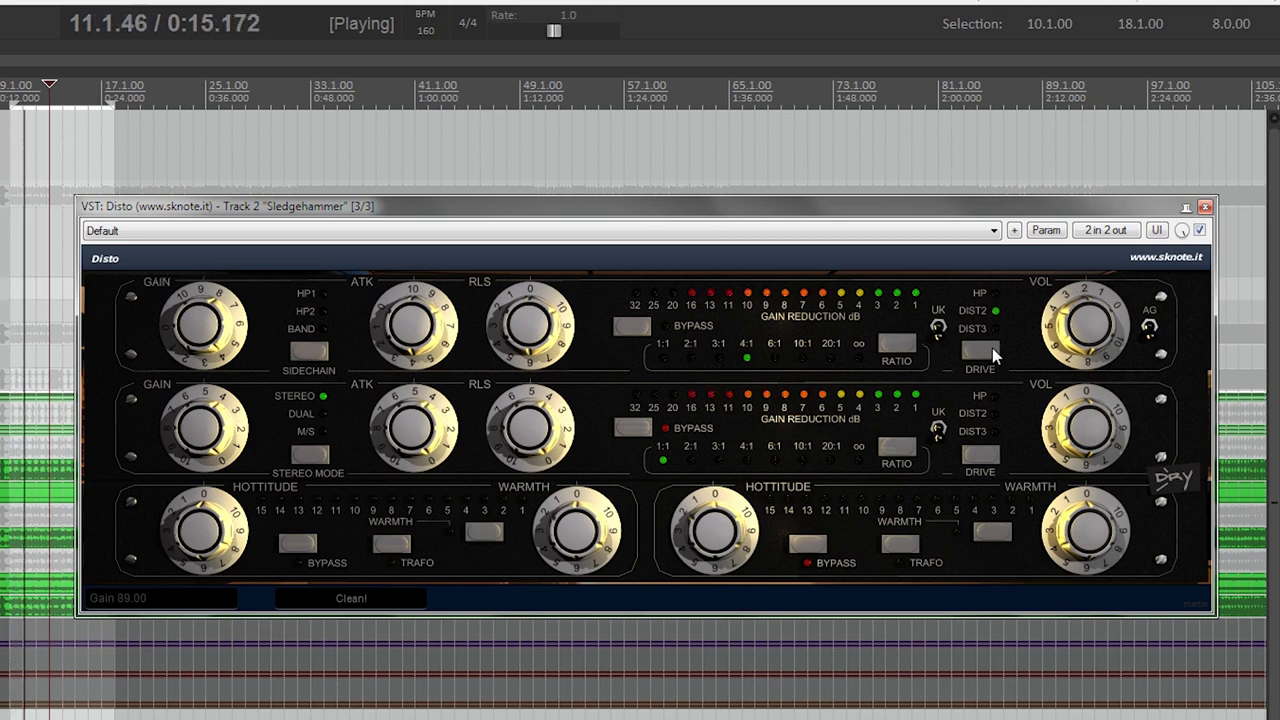
pyautogui.click(992, 348)
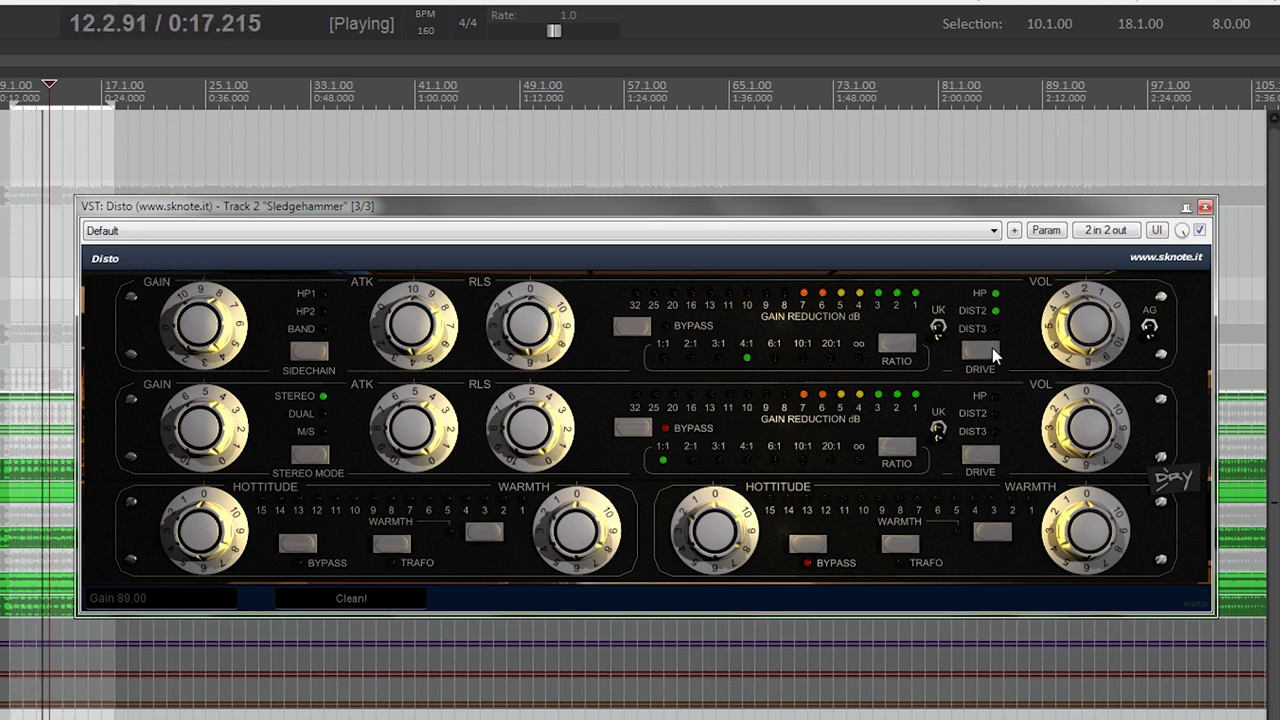
pyautogui.click(992, 348)
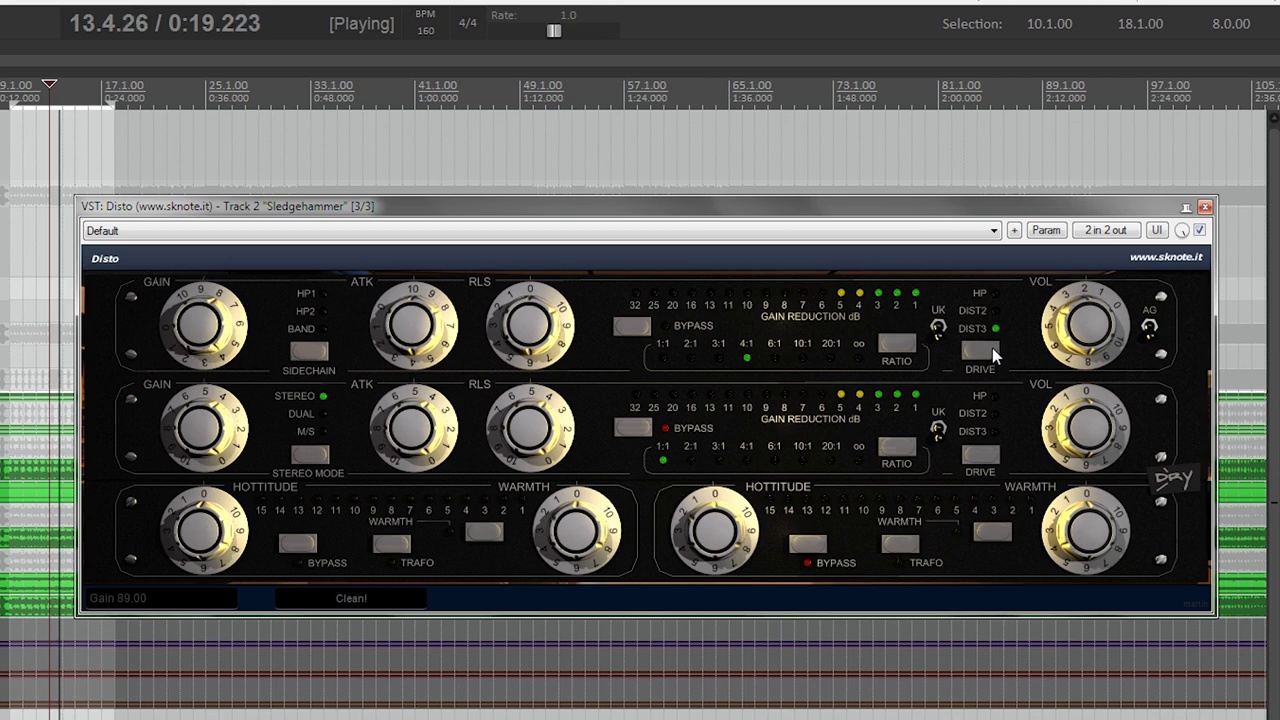
pyautogui.click(992, 348)
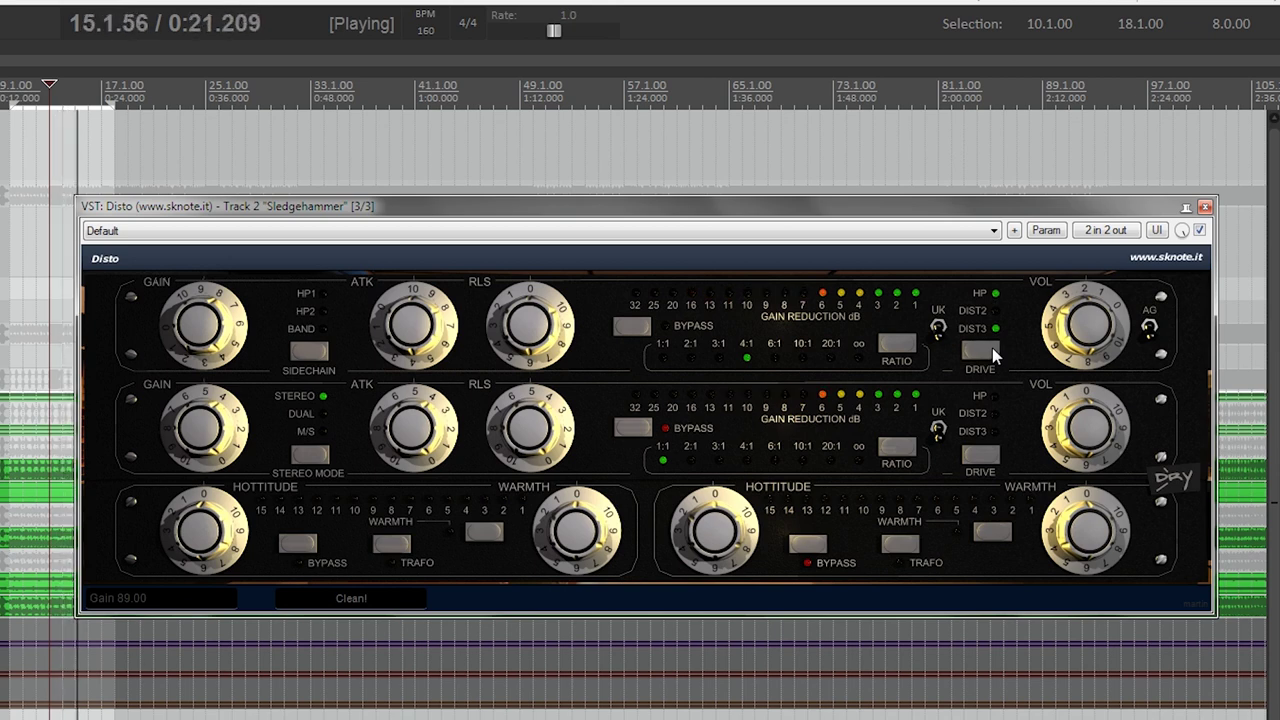
pyautogui.click(992, 348)
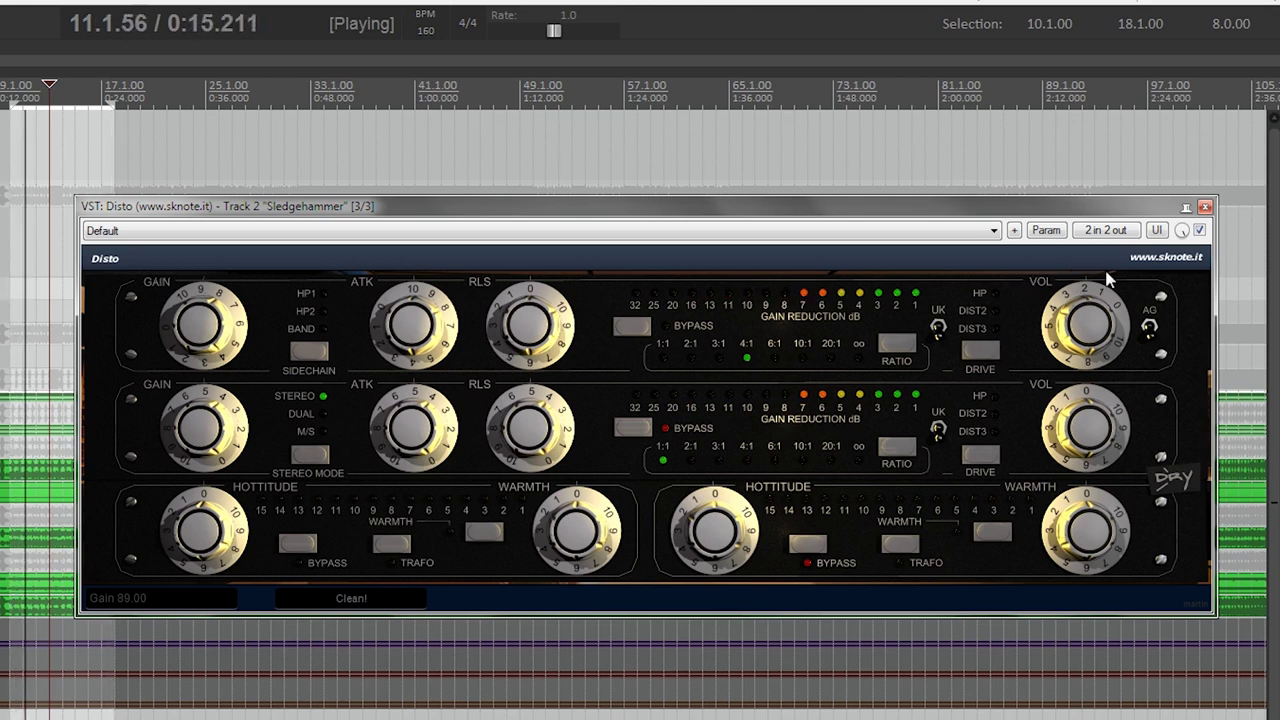
# A/B Disto against the dry drums with the bypass toggle, then stop playback
pyautogui.click(1200, 230)
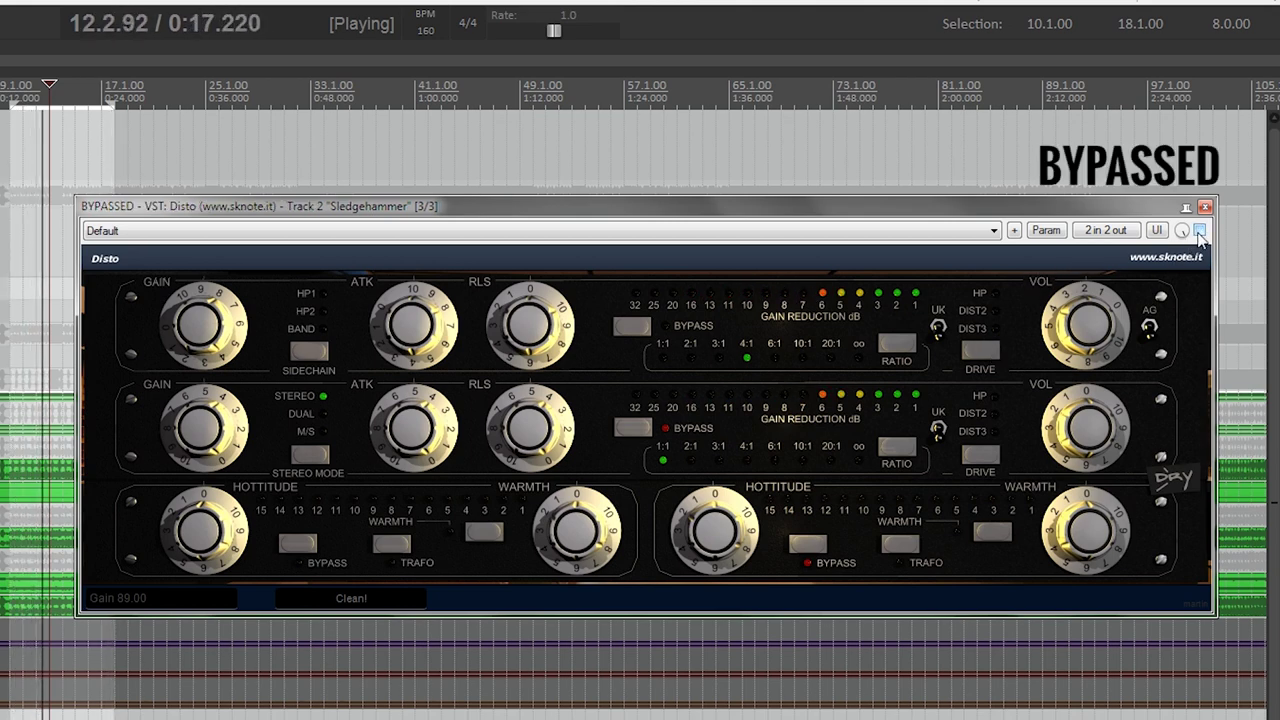
pyautogui.click(1200, 230)
pyautogui.scroll(4, 1082, 316)
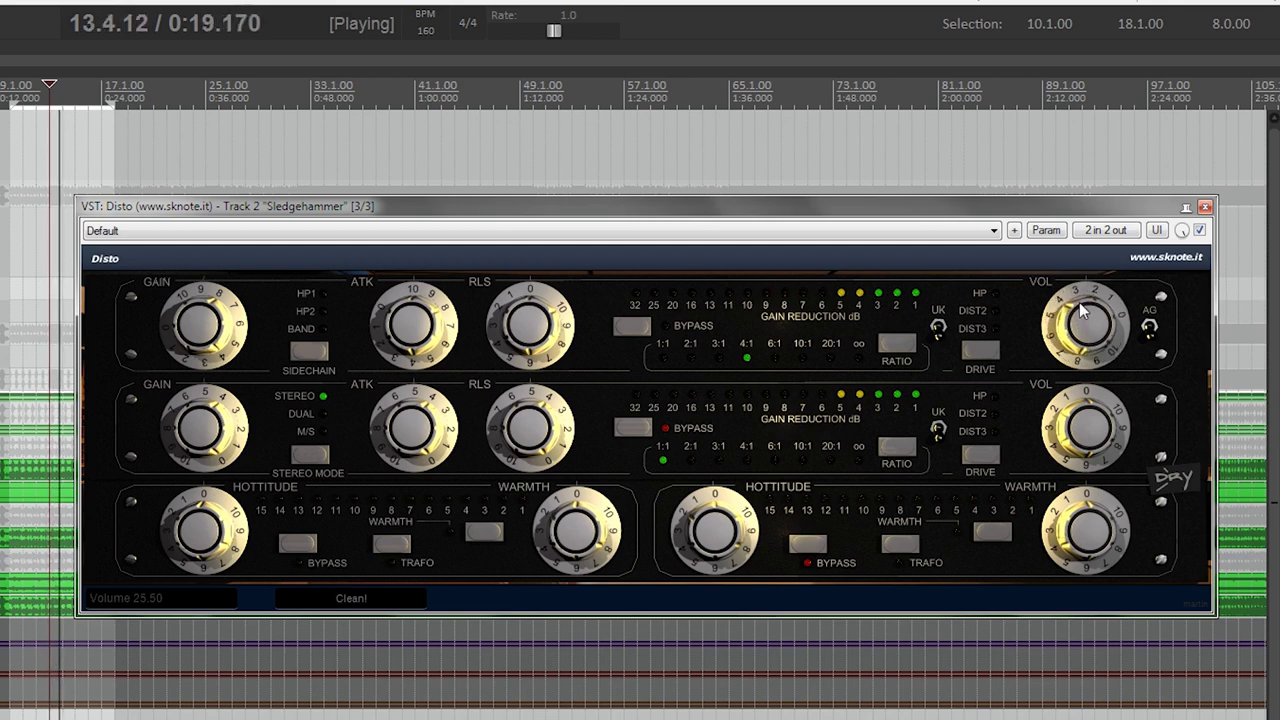
pyautogui.click(1200, 230)
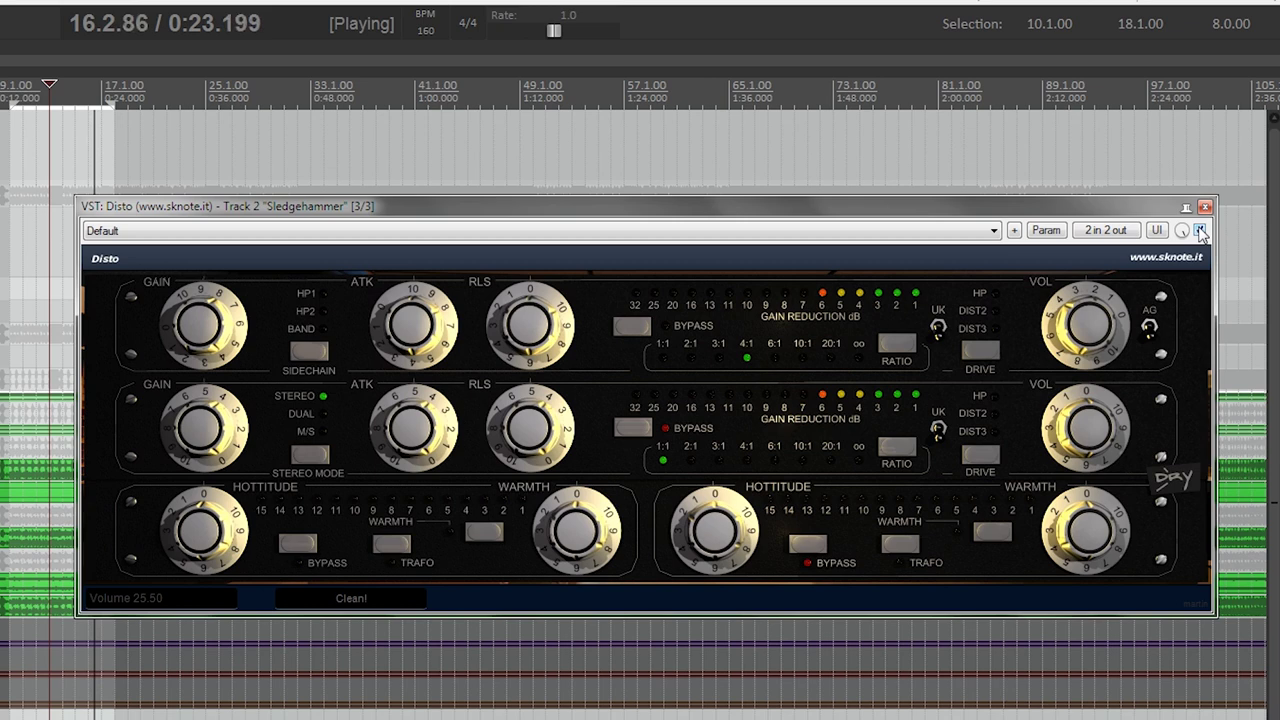
pyautogui.press('space')
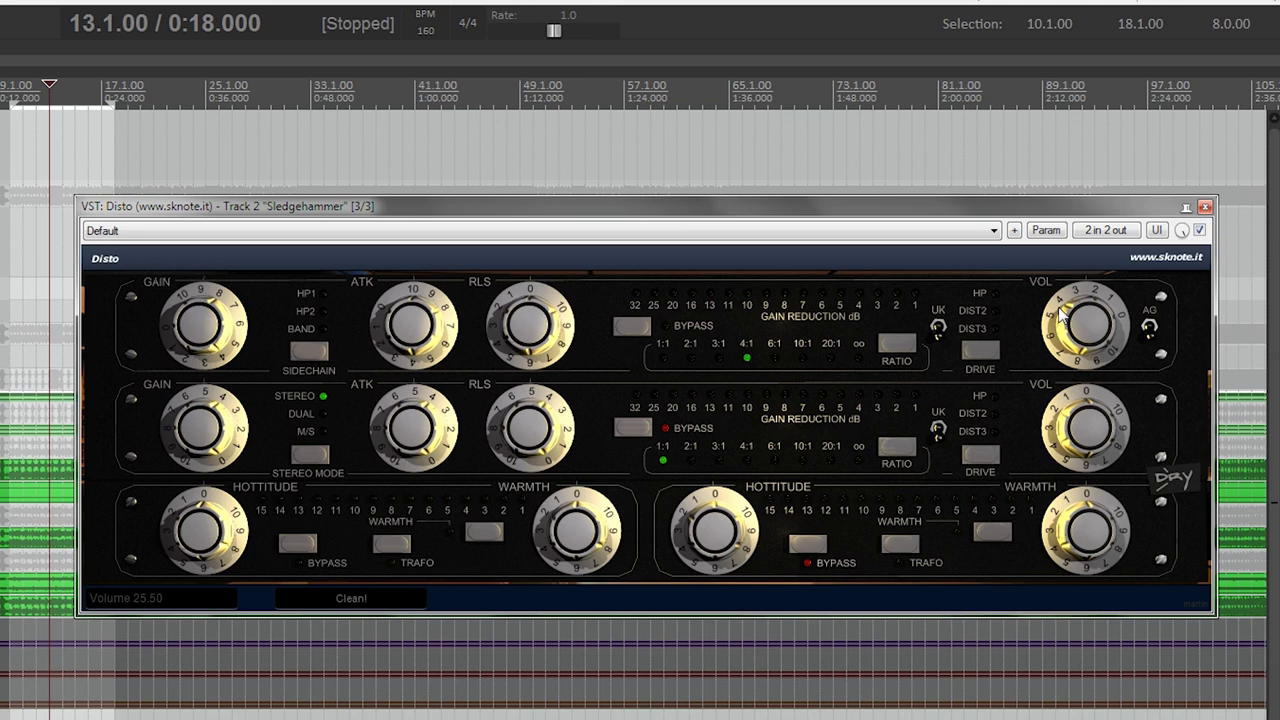
# Raise Disto's top output volume to 26.00 while comparing bypass, leaving it active and stopped
pyautogui.press('space')
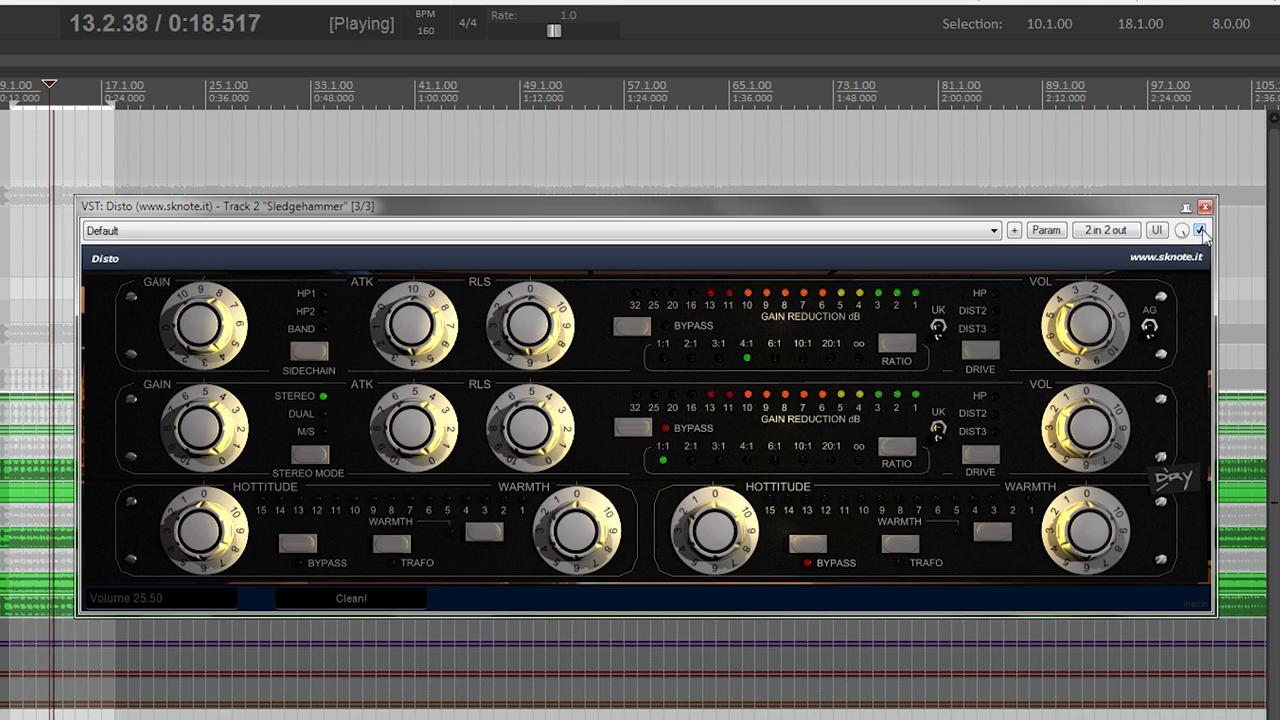
pyautogui.click(1200, 231)
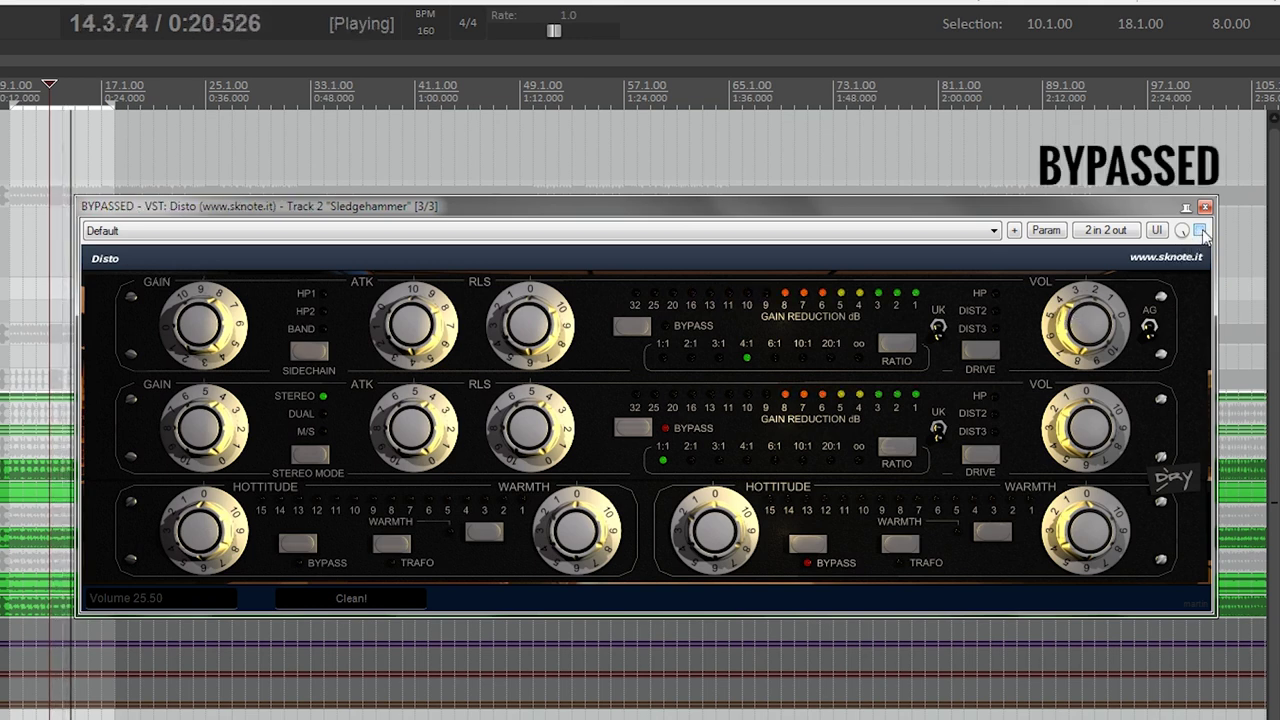
pyautogui.click(1200, 231)
pyautogui.moveTo(1085, 352); pyautogui.dragTo(1078, 330)
pyautogui.click(1200, 231)
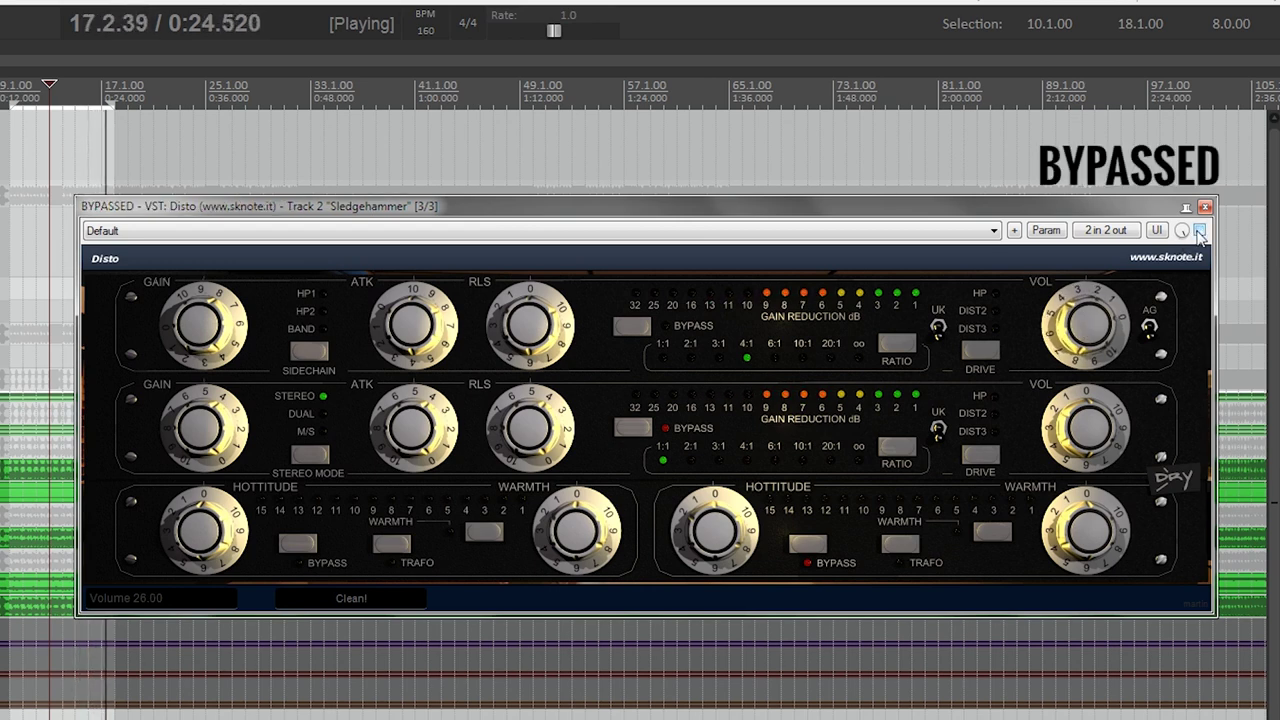
pyautogui.click(1200, 231)
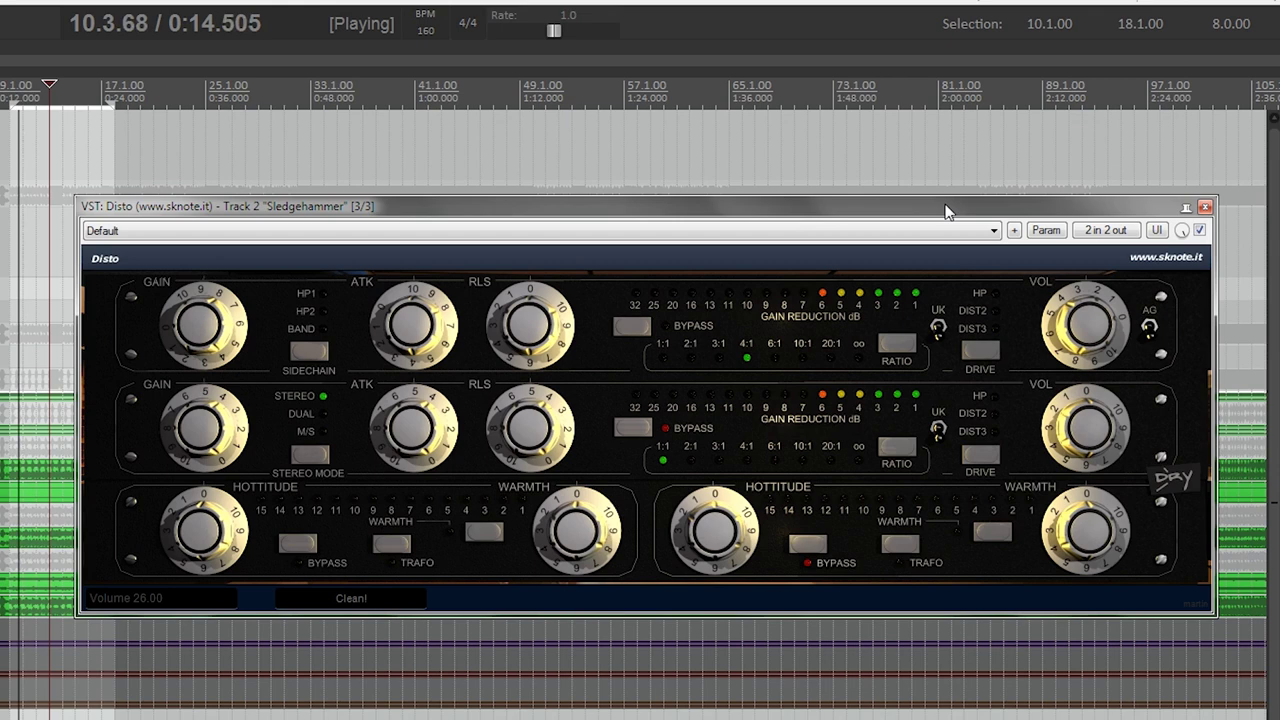
pyautogui.press('space')
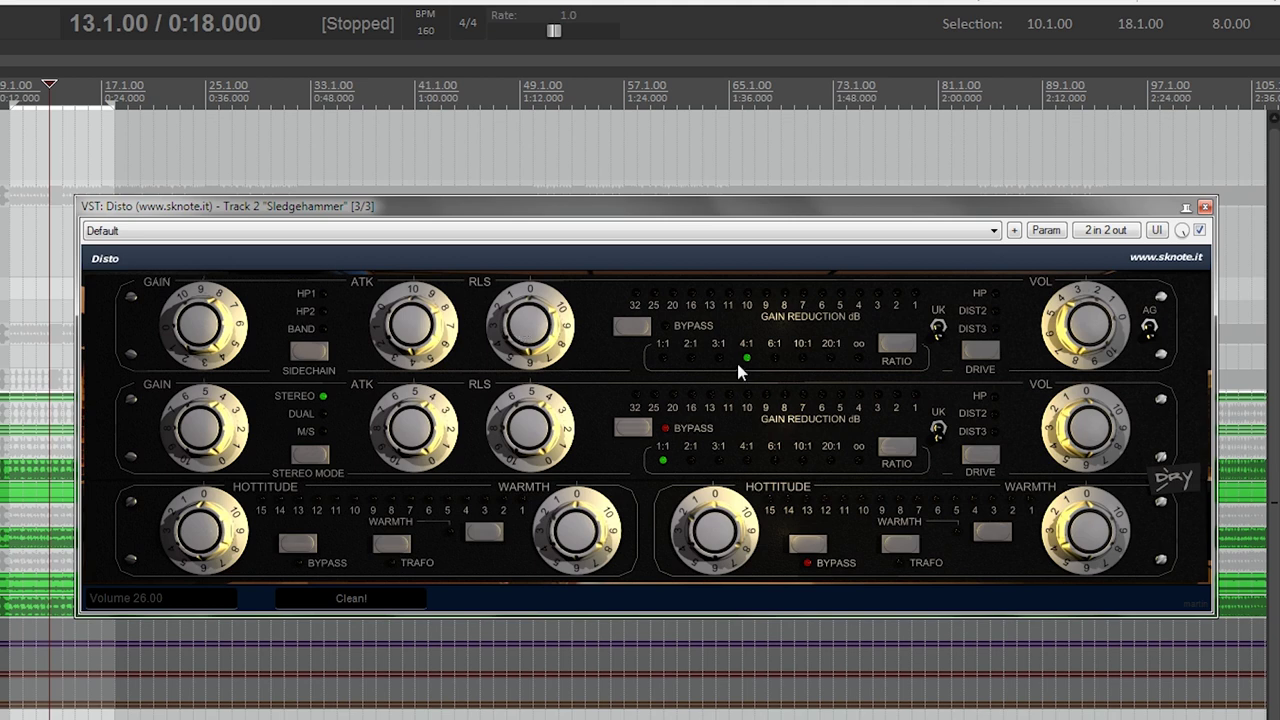
# Nudge Disto's top input gain, trim its top output volume to 25.00, and audition the result
pyautogui.click(204, 328)
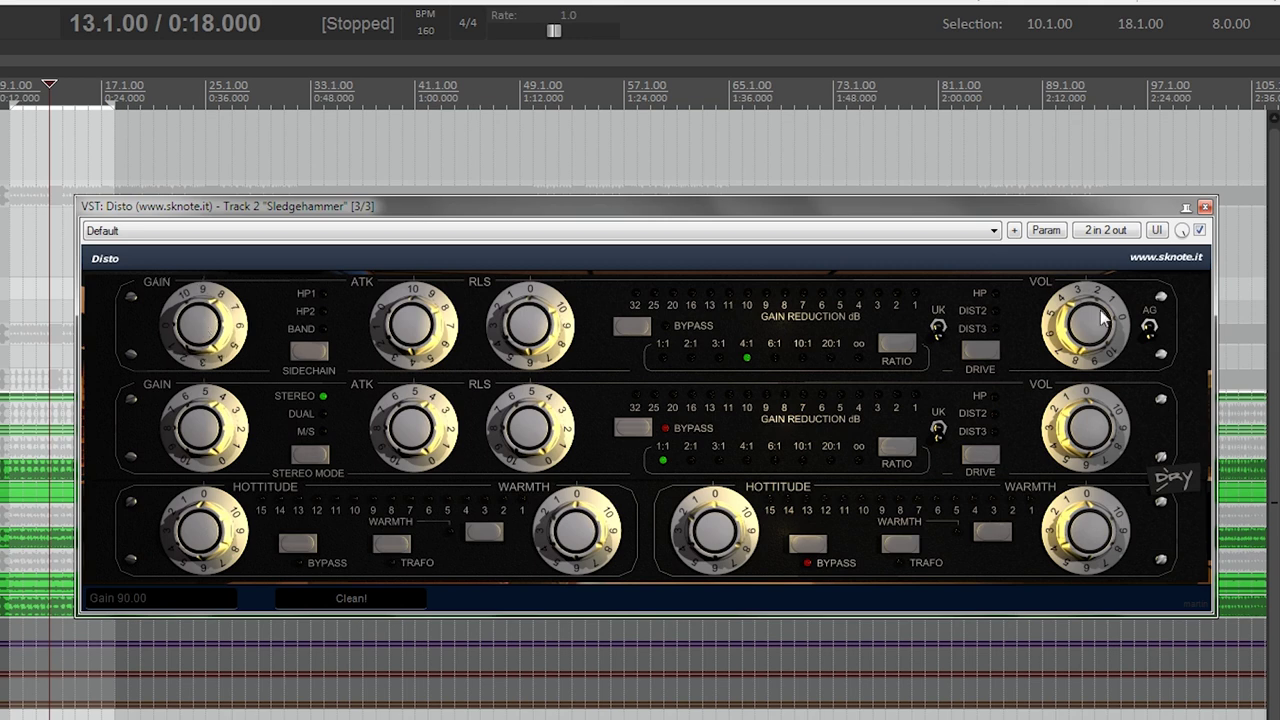
pyautogui.moveTo(1100, 319); pyautogui.dragTo(1101, 318)
pyautogui.scroll(-3, 1100, 319)
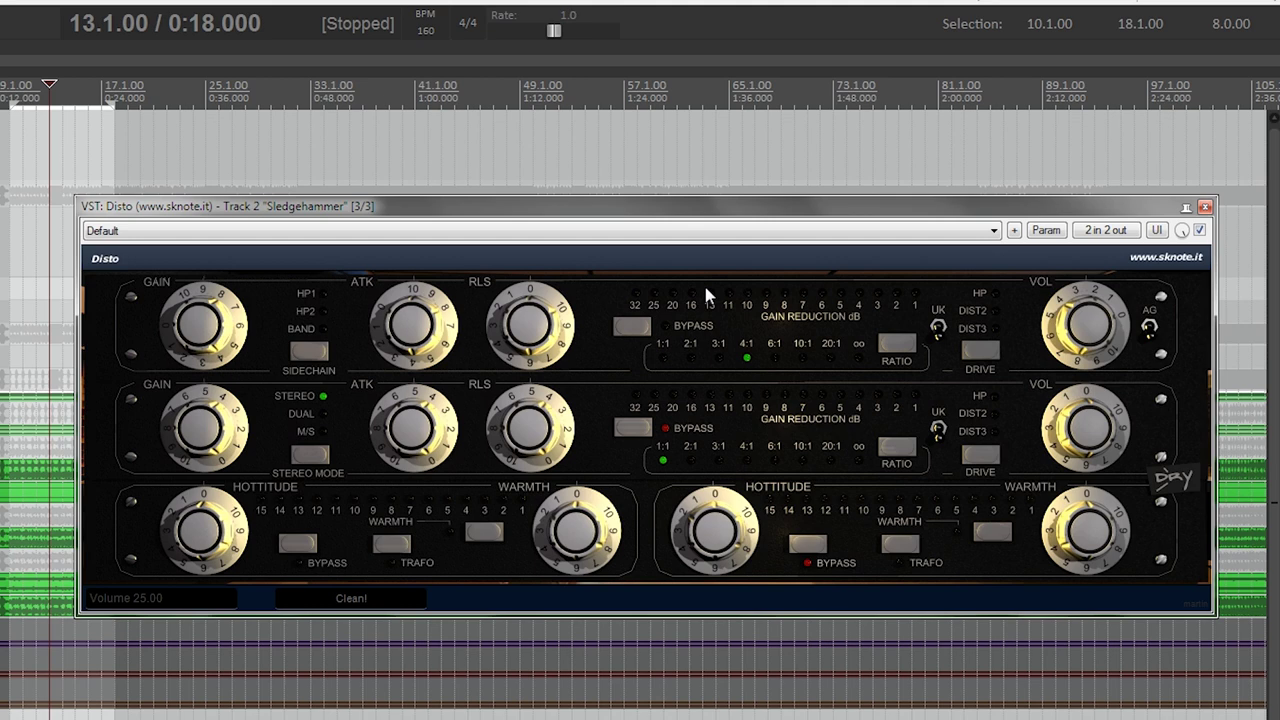
pyautogui.press('space')
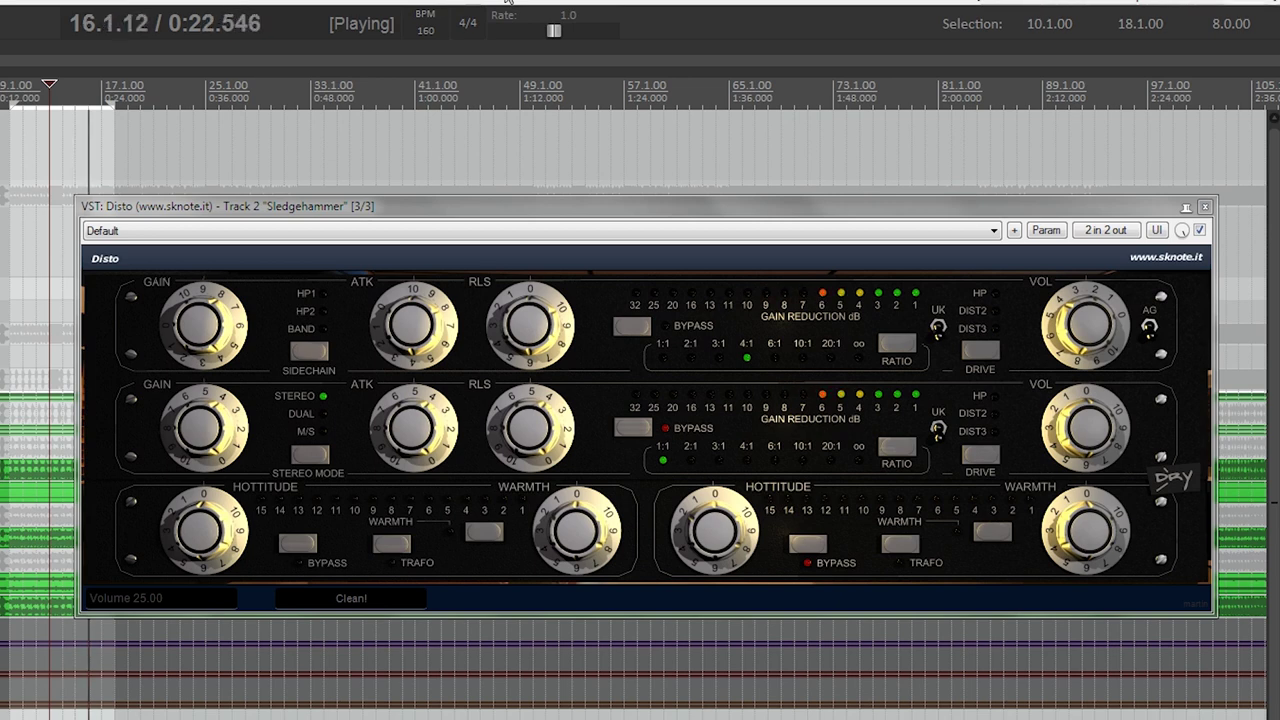
pyautogui.press('space')
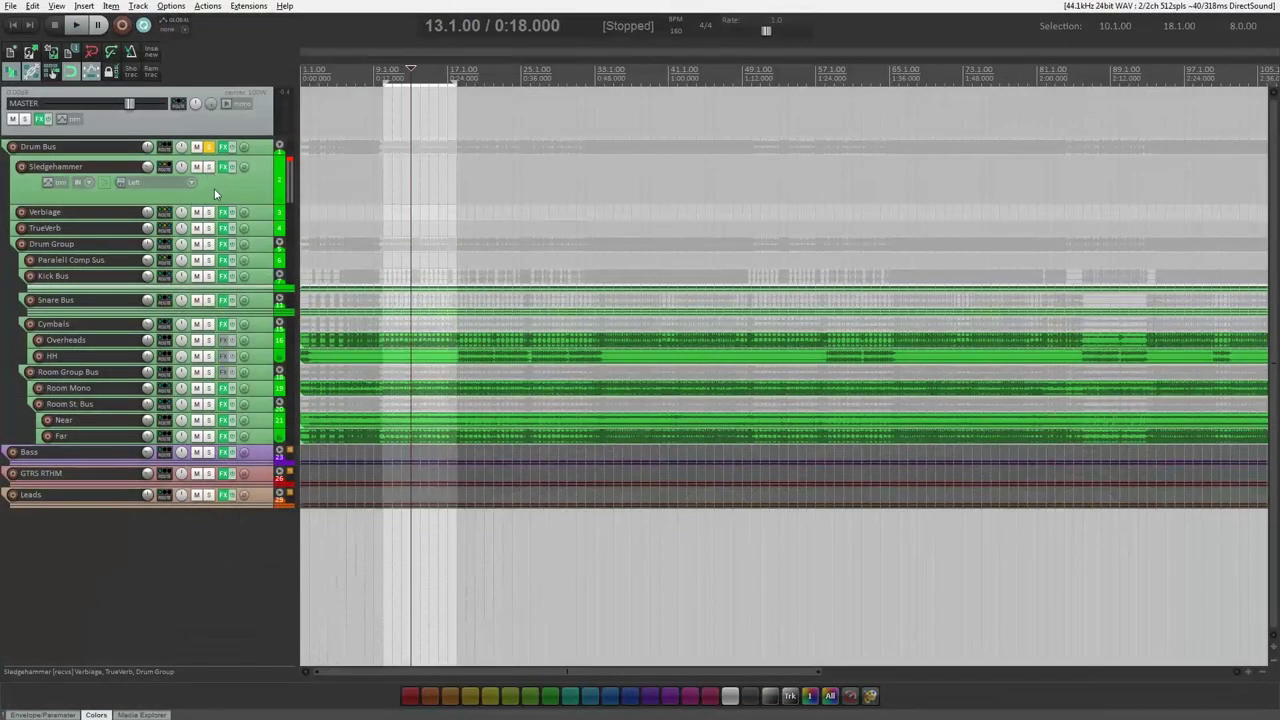
# Close Disto and compare the mix with Sledgehammer muted and unmuted twice during playback, ending unmuted
pyautogui.click(214, 194)
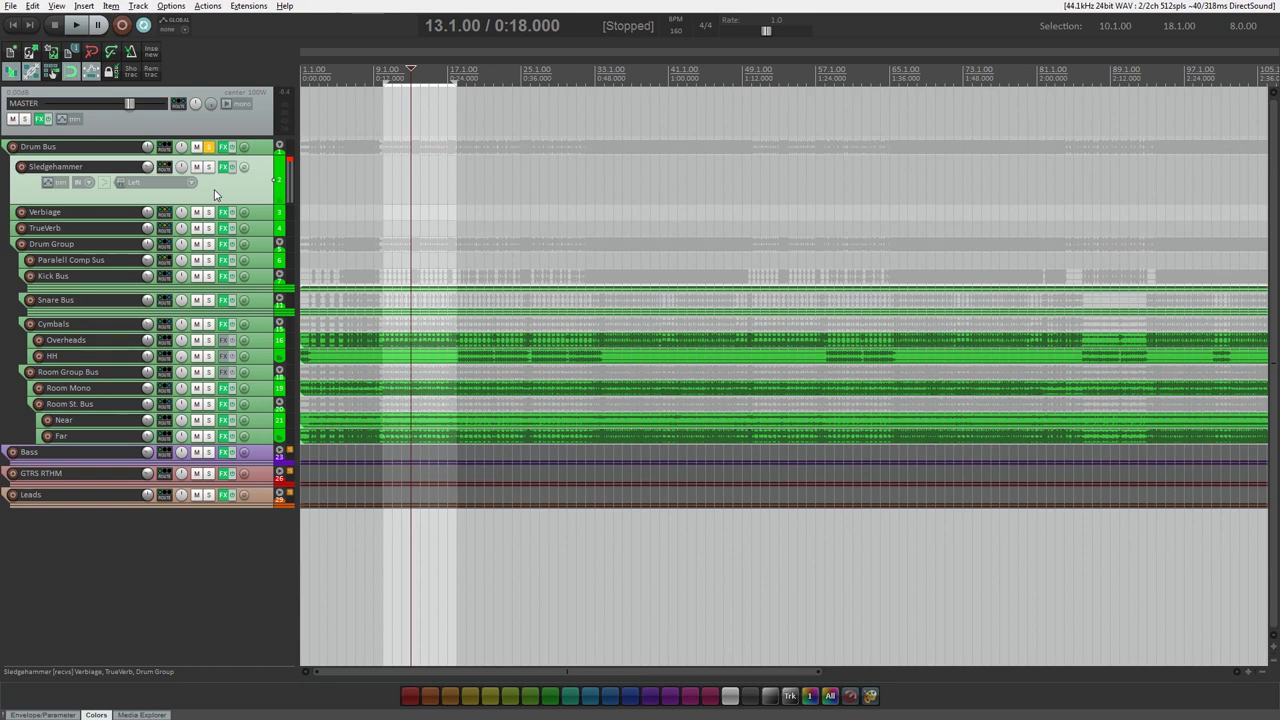
pyautogui.press('space')
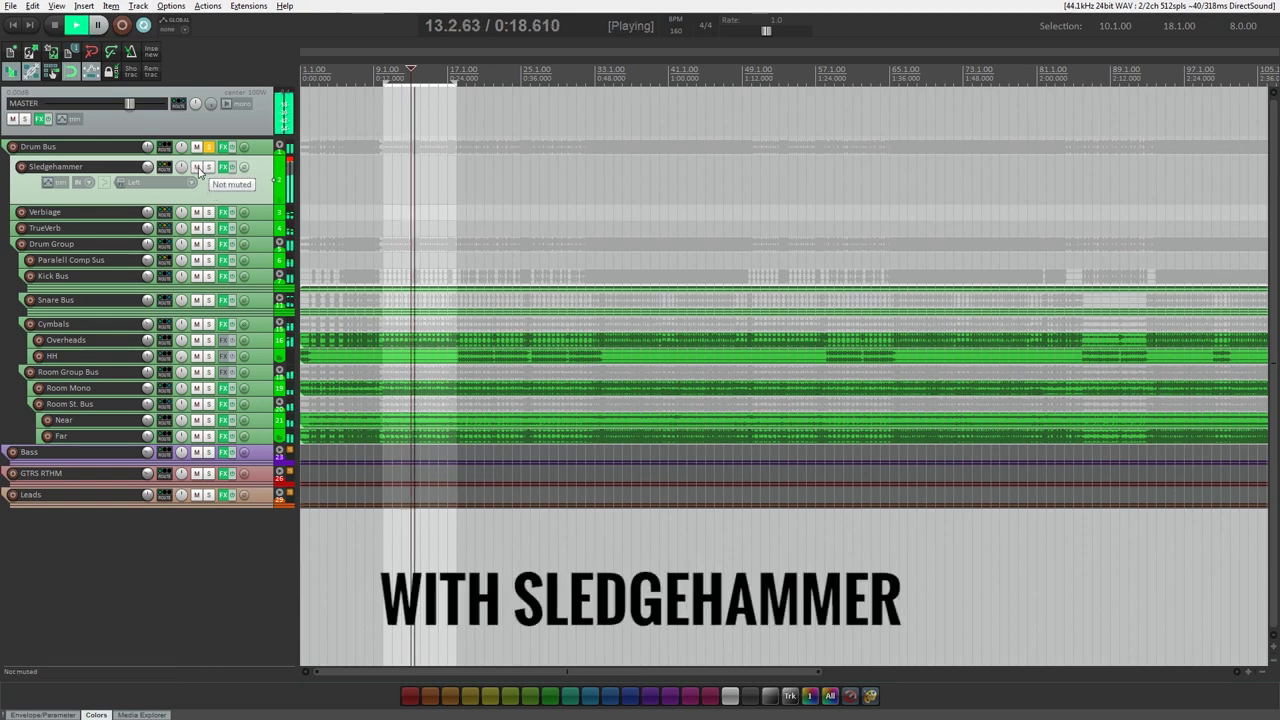
pyautogui.click(197, 167)
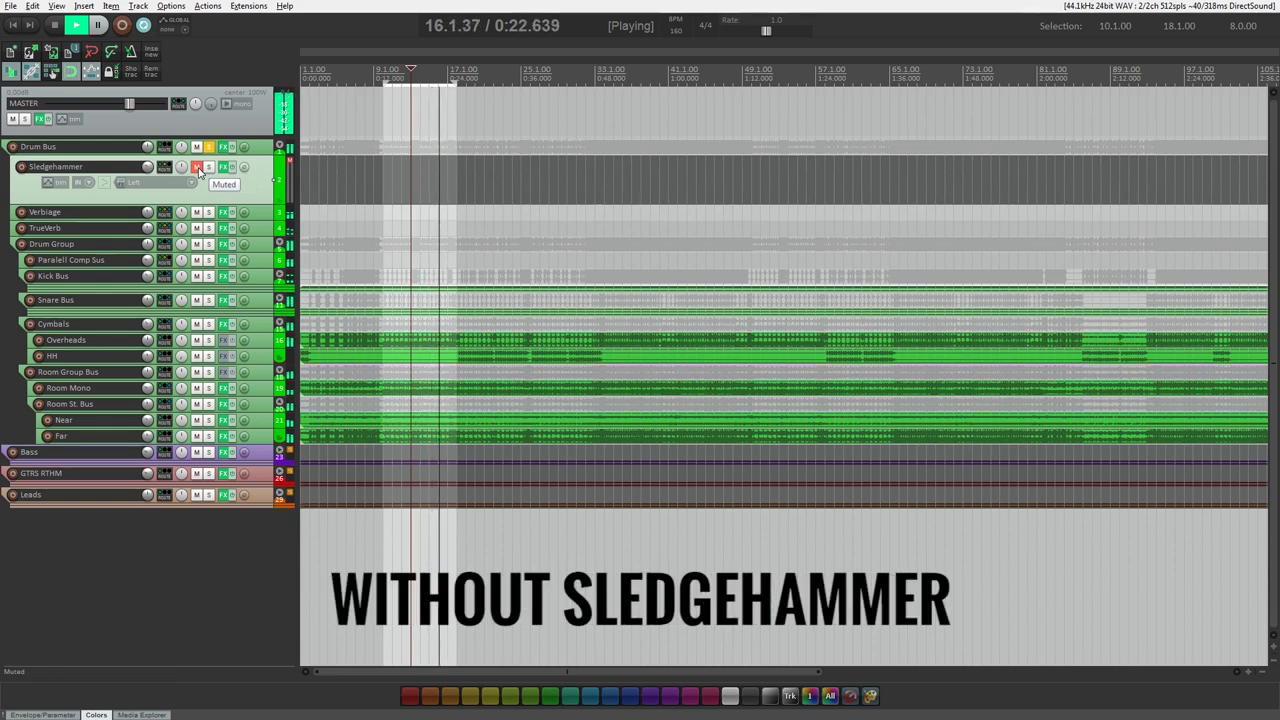
pyautogui.click(197, 167)
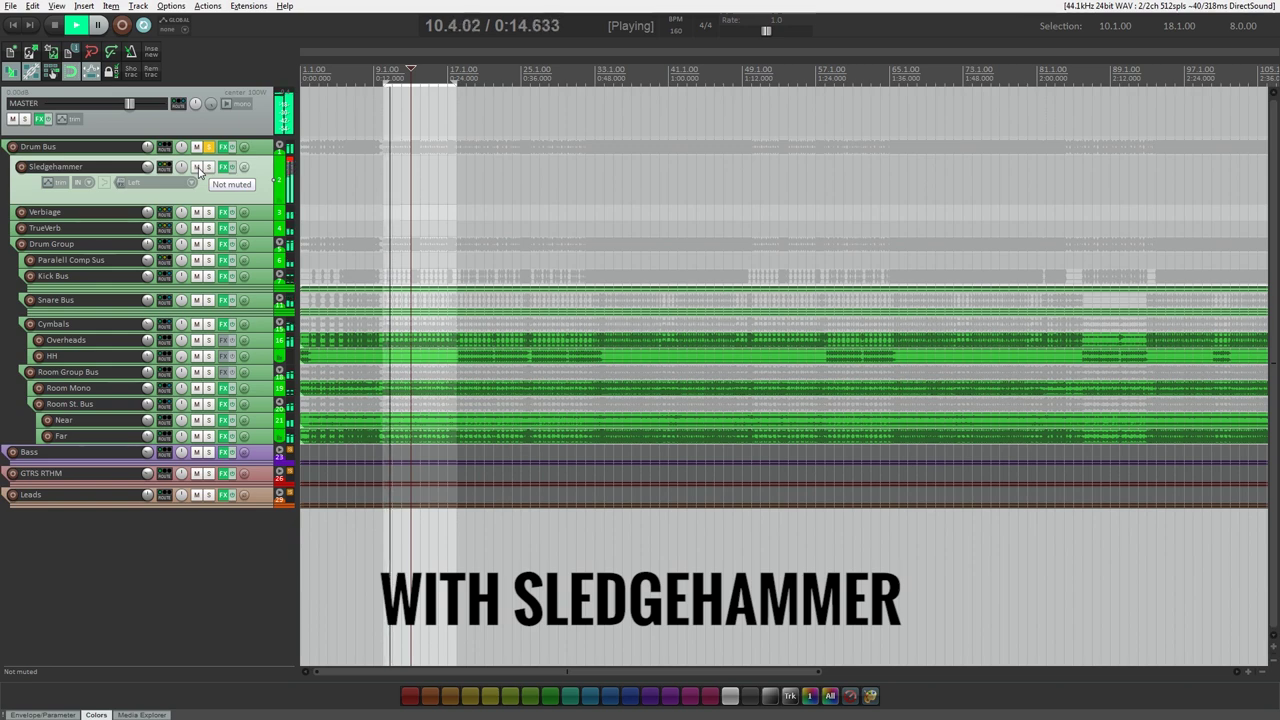
pyautogui.click(197, 167)
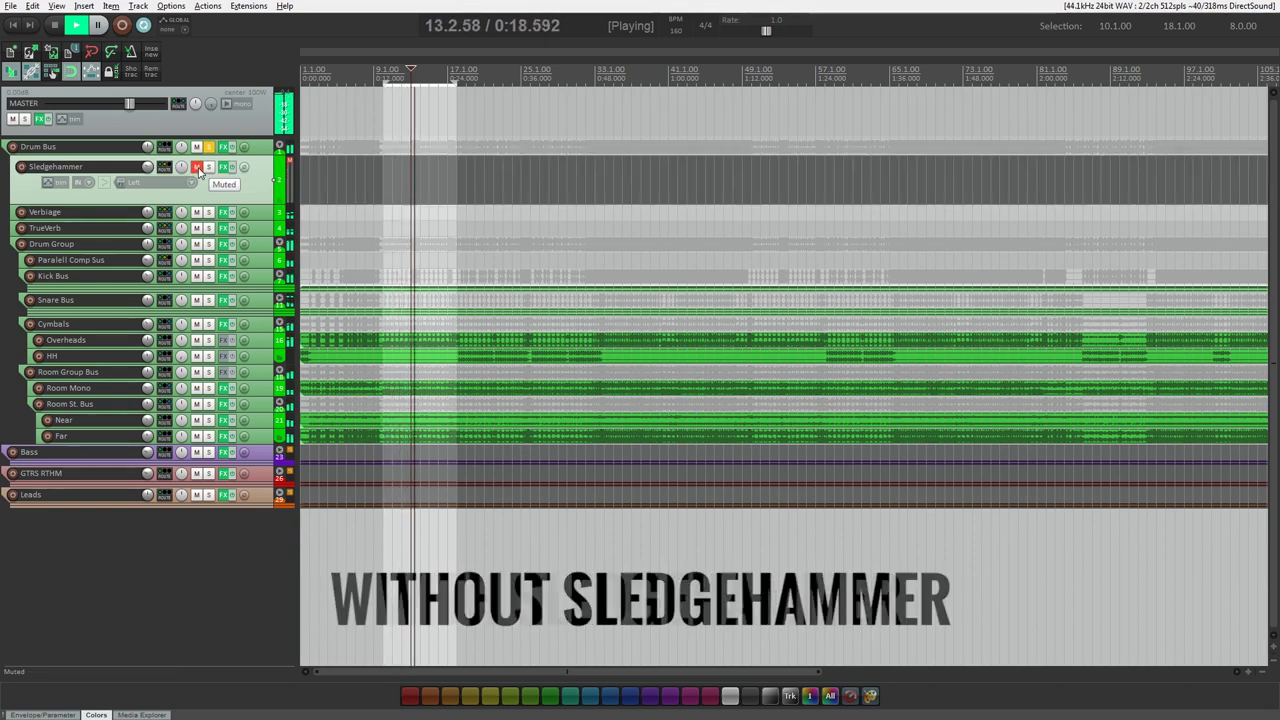
pyautogui.click(197, 167)
pyautogui.press('space')
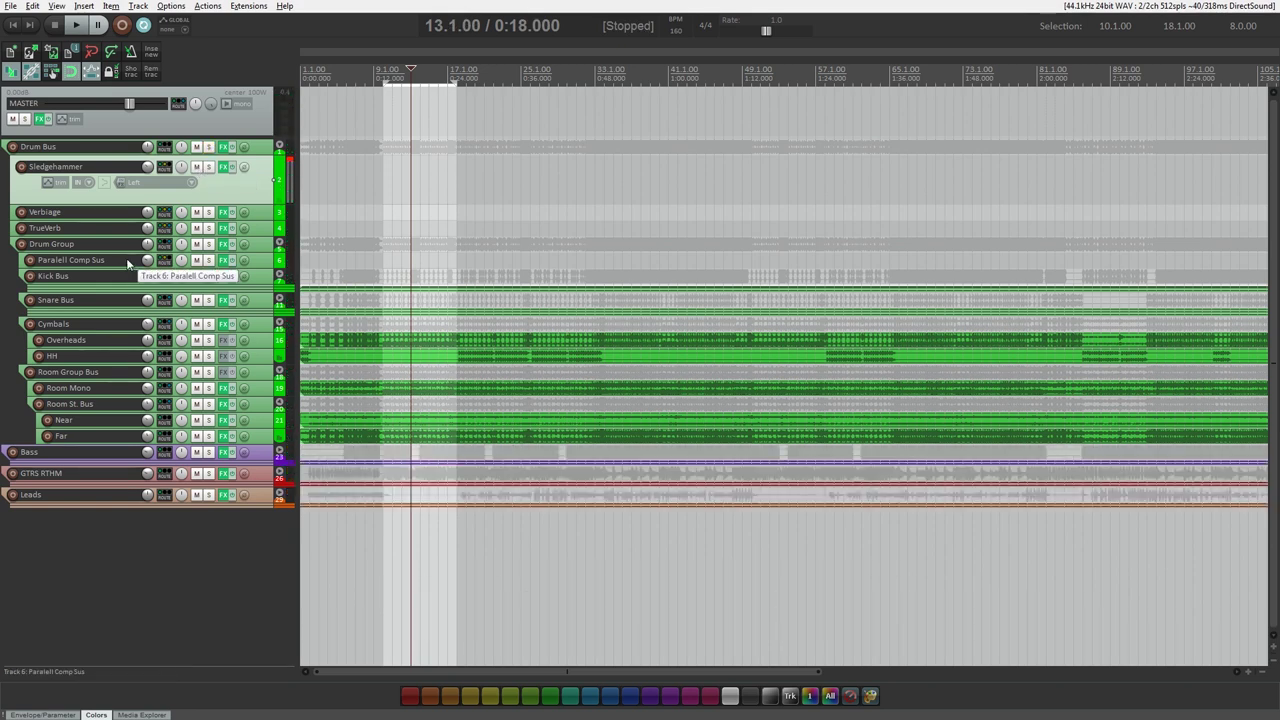
# Select Parallel Comp Sus and A/B its mute three times during playback, leaving it unmuted
pyautogui.click(128, 262)
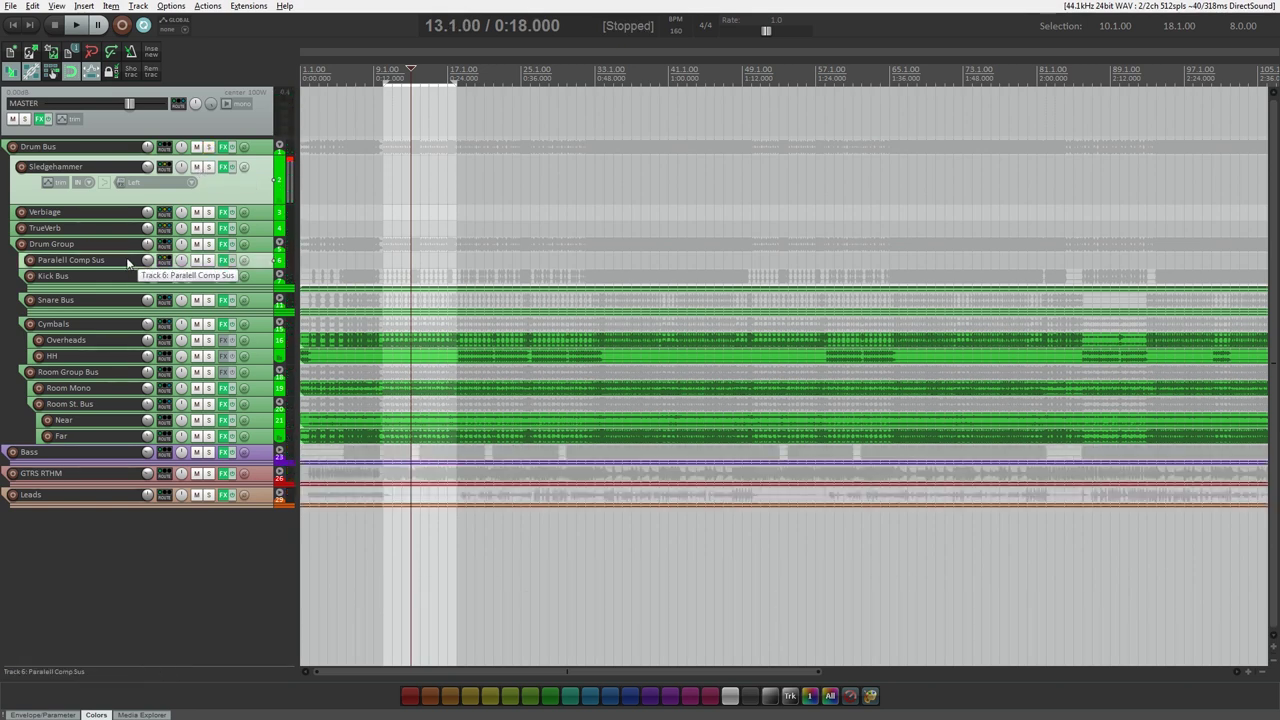
pyautogui.press('space')
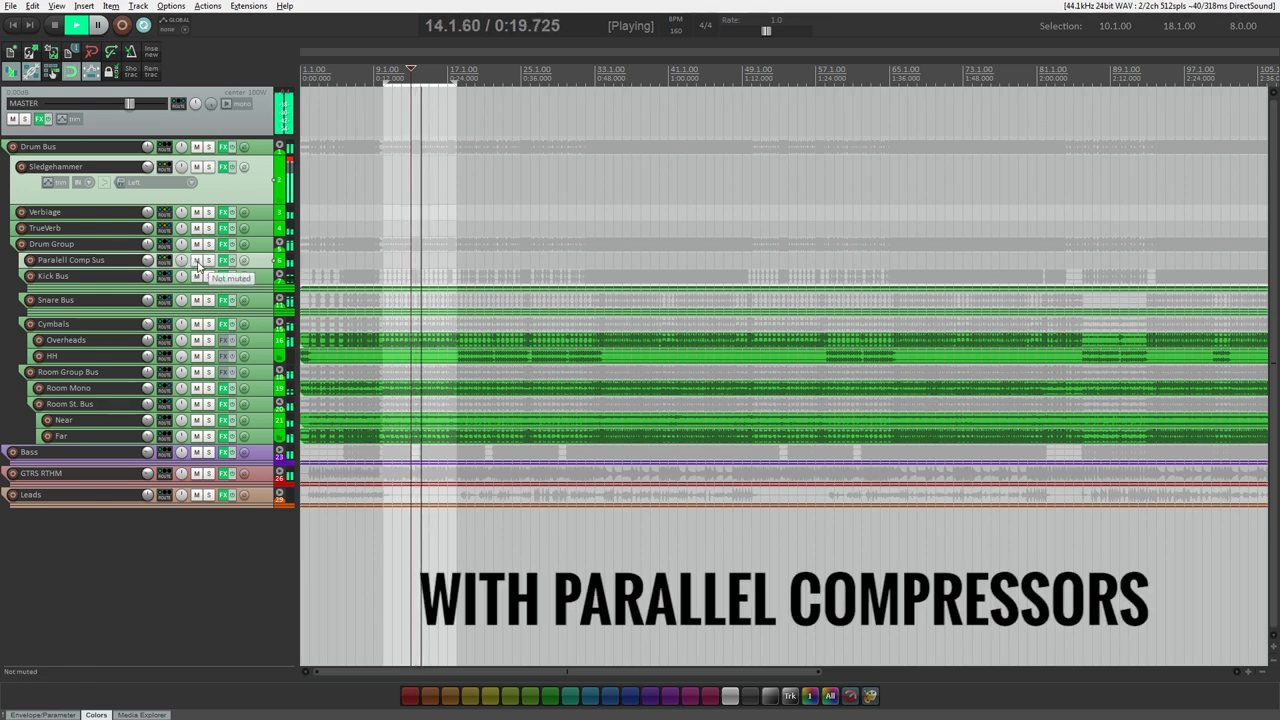
pyautogui.click(197, 261)
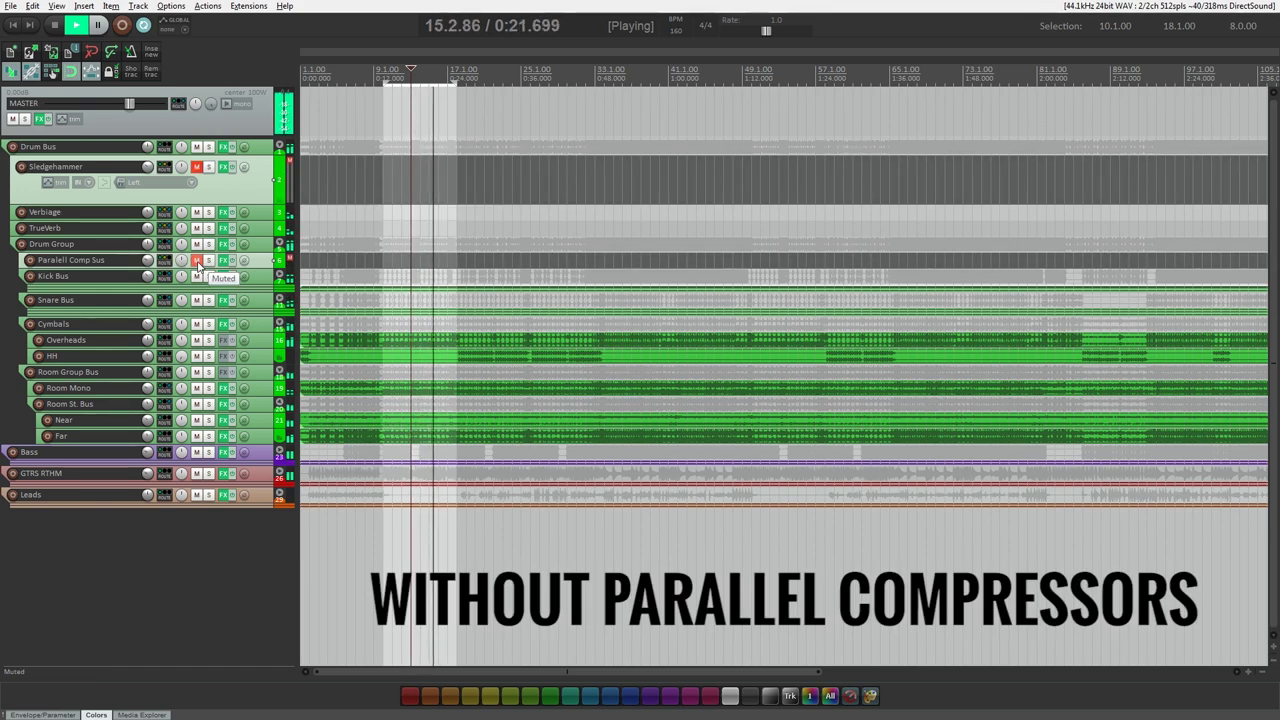
pyautogui.click(197, 261)
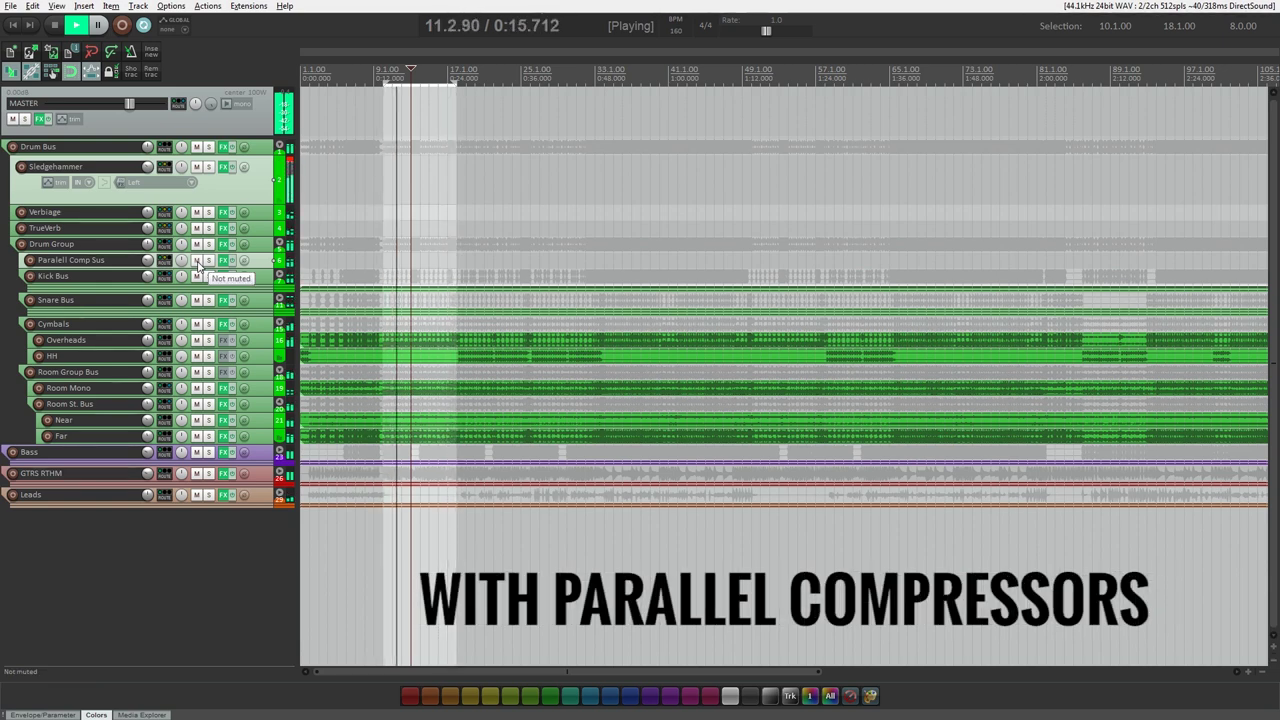
pyautogui.click(197, 261)
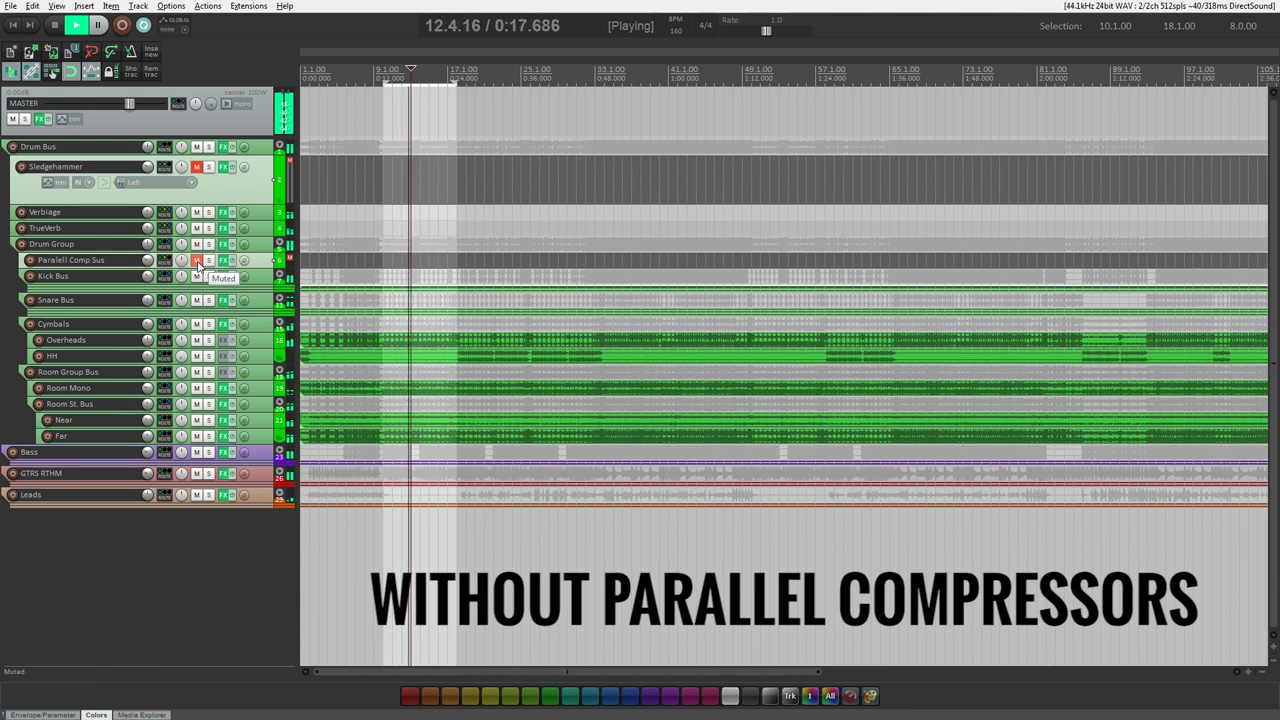
pyautogui.click(197, 261)
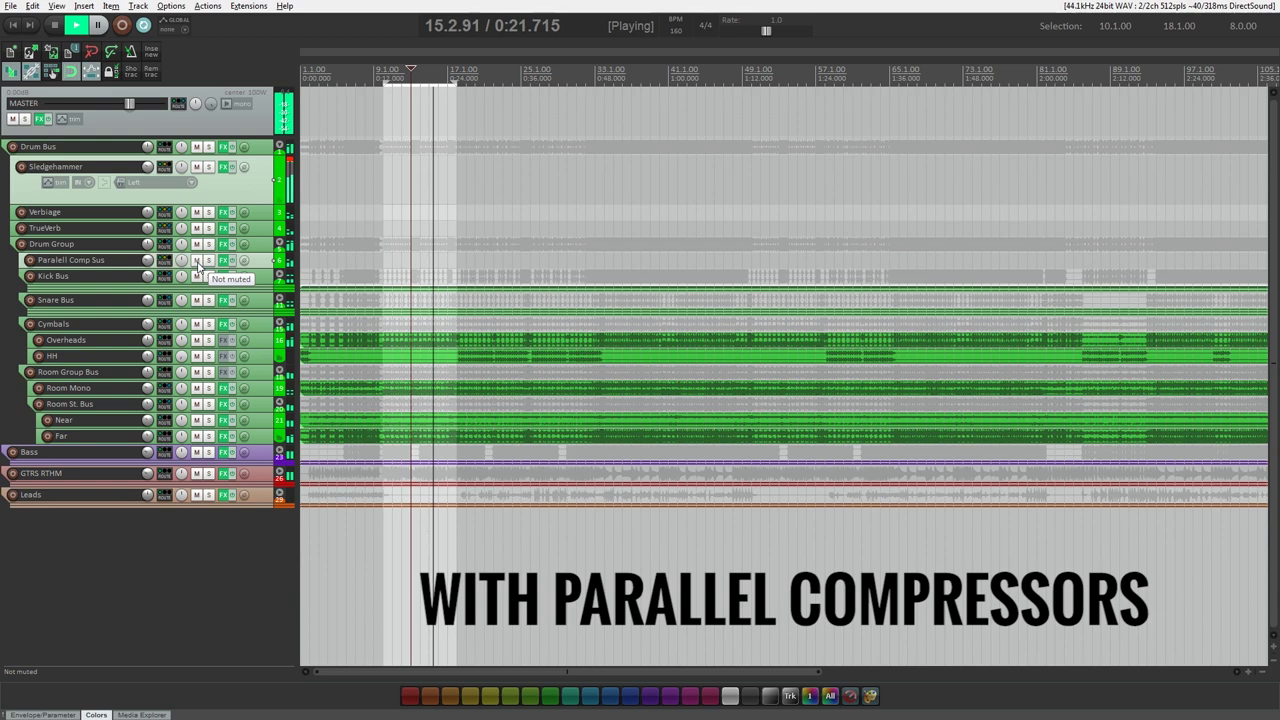
pyautogui.click(197, 261)
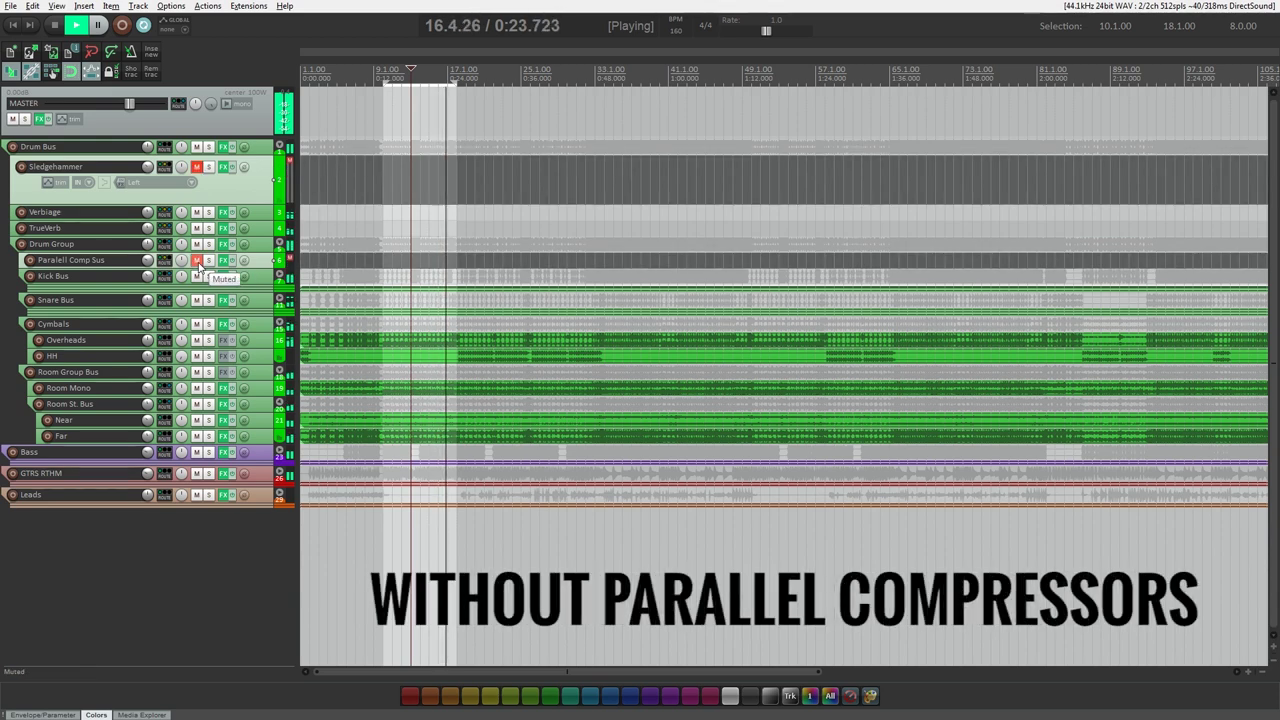
pyautogui.click(197, 261)
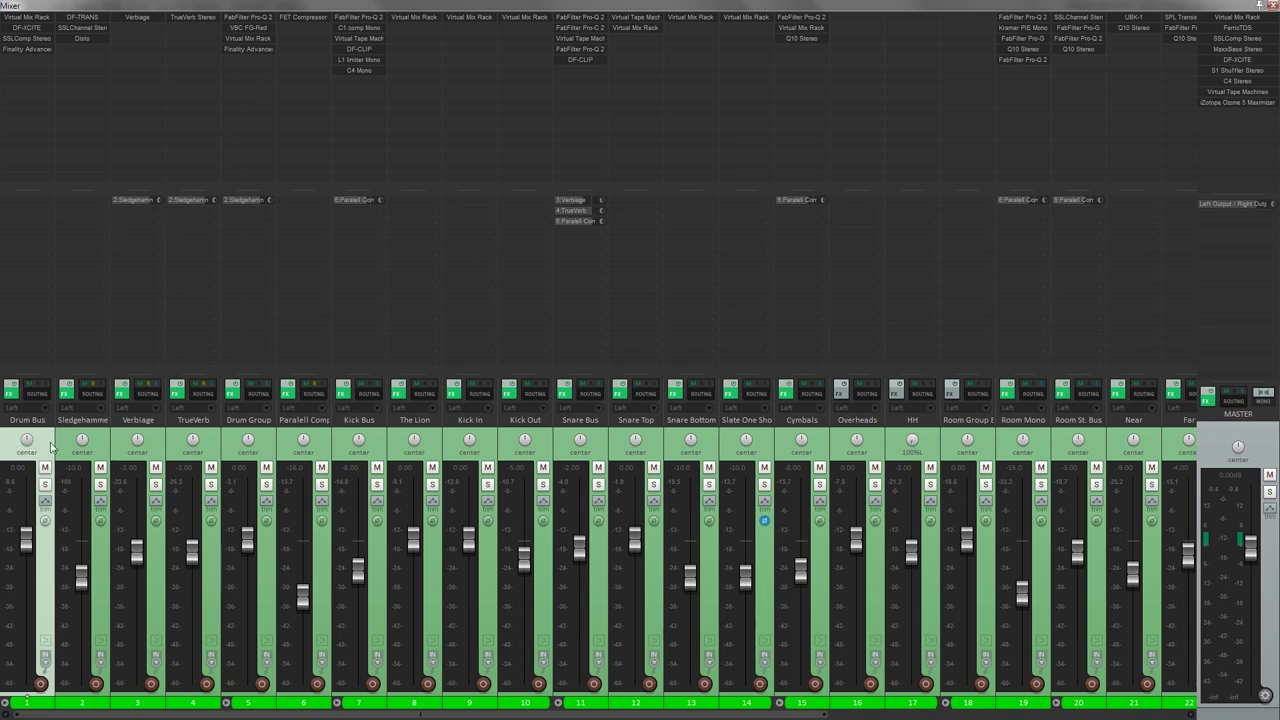
# Show the Drum Group's Pro-Q 2 with the NollyEQ Drumbus preset, window moved to the top
pyautogui.click(248, 17)
pyautogui.moveTo(1034, 329); pyautogui.dragTo(1082, 17)
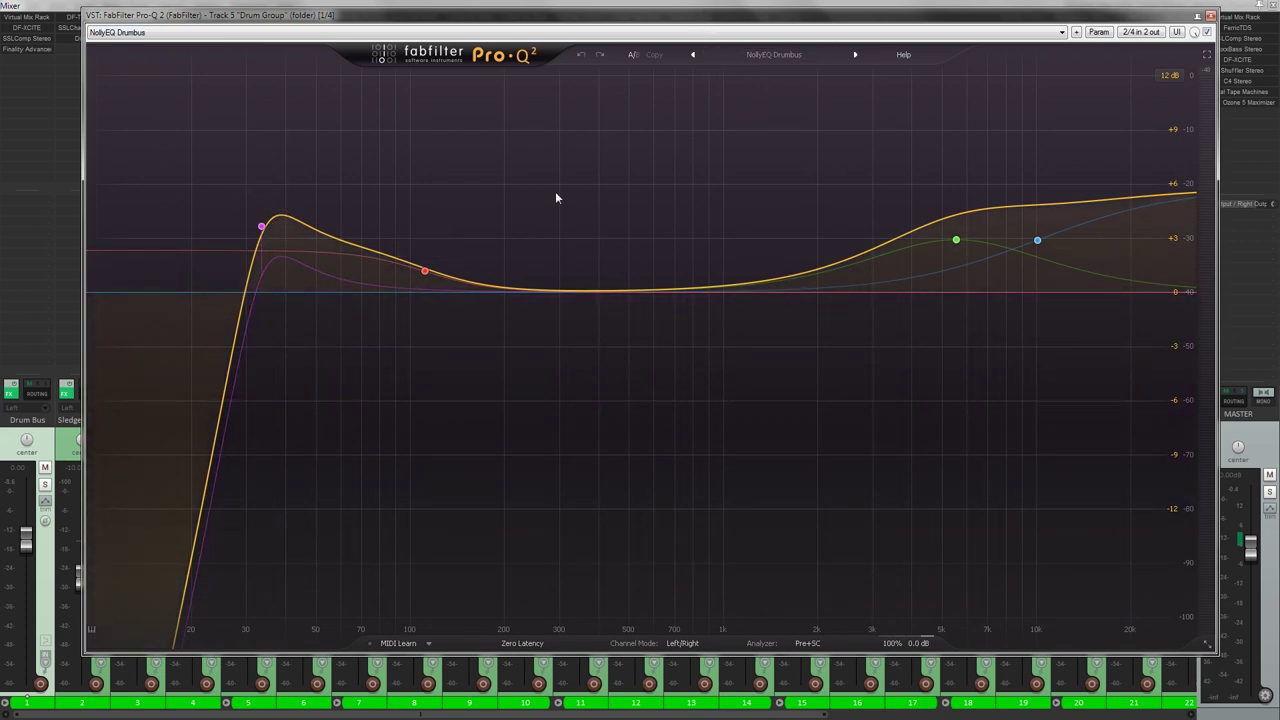
# Solo the Drum Bus and compare Pro-Q 2 bypassed versus active twice during playback
pyautogui.click(44, 484)
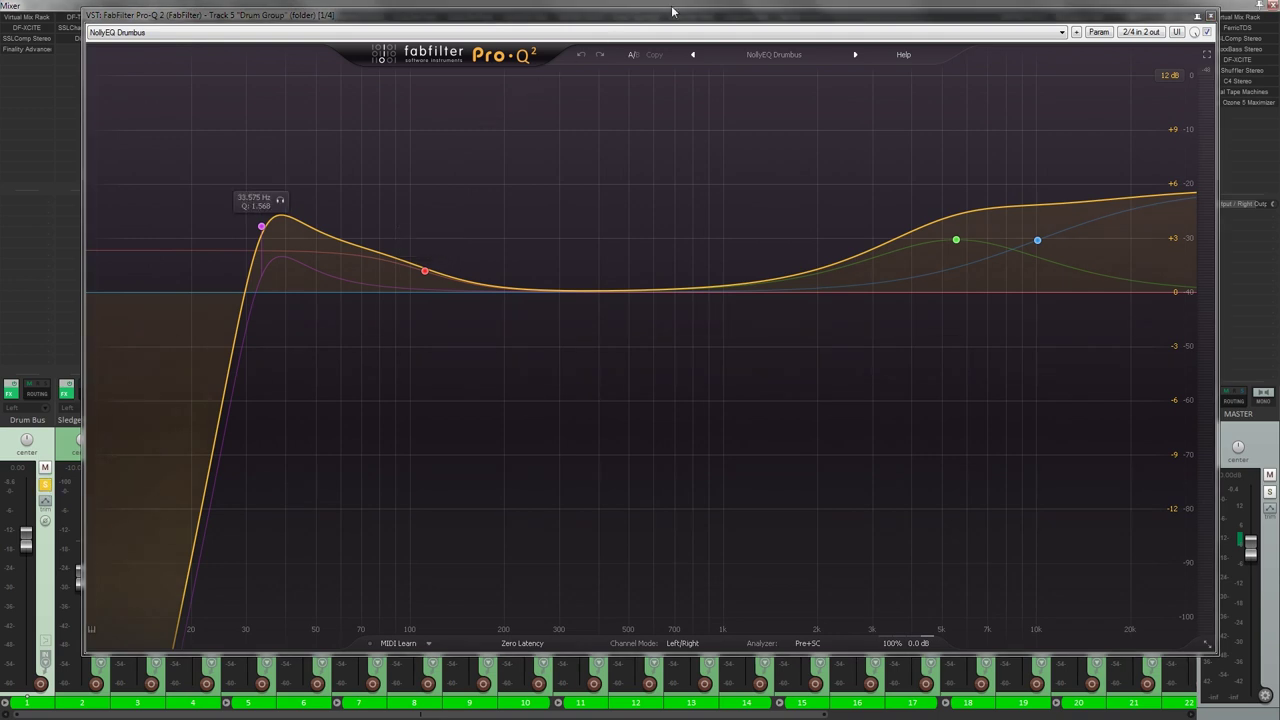
pyautogui.press('space')
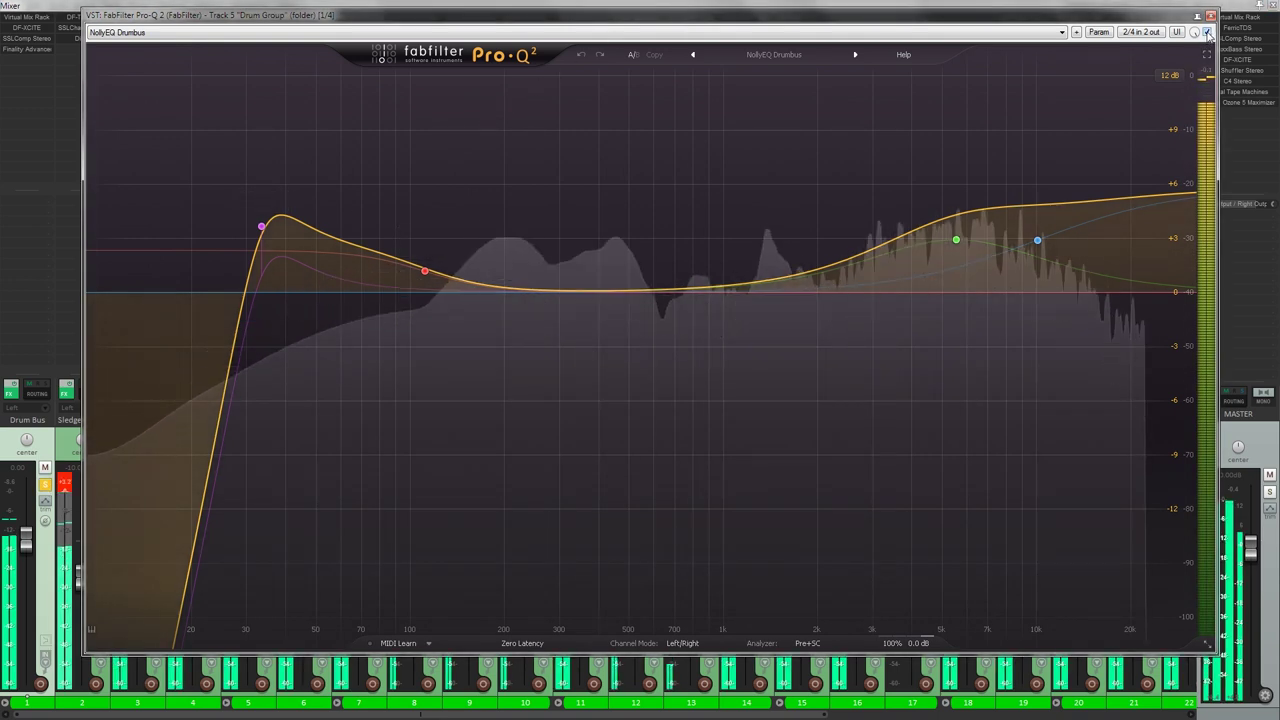
pyautogui.click(1207, 33)
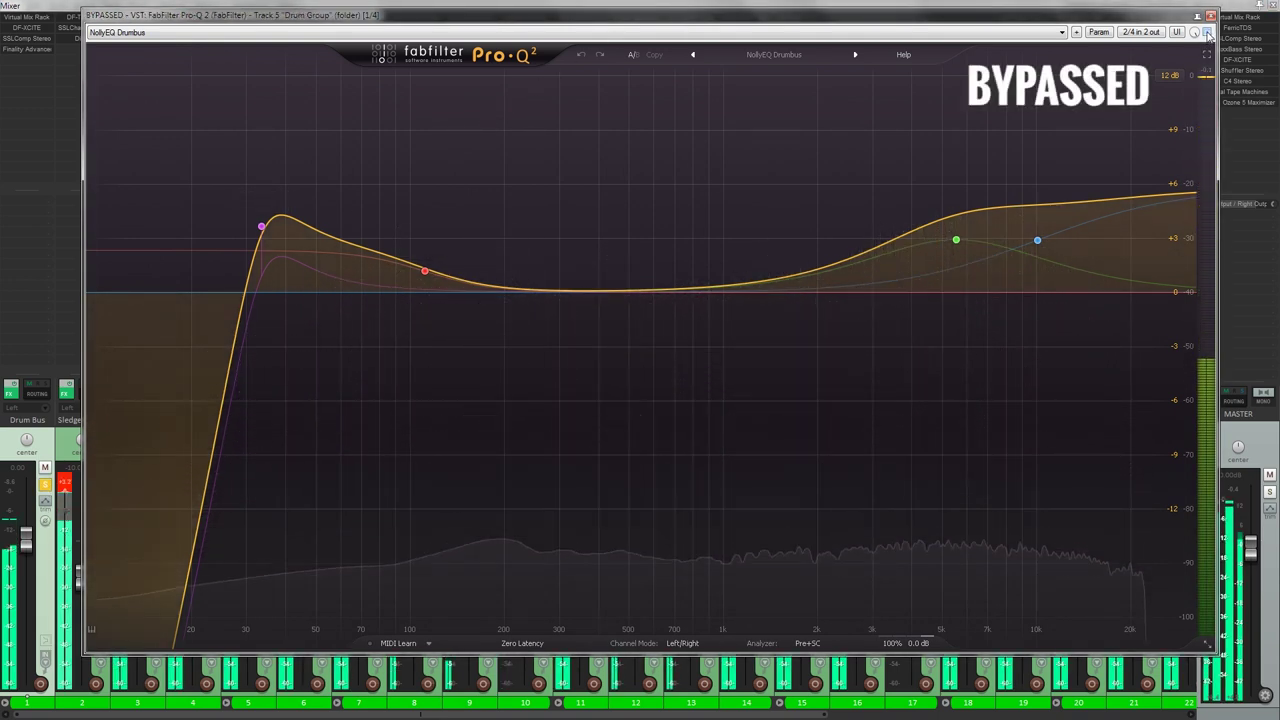
pyautogui.click(1207, 33)
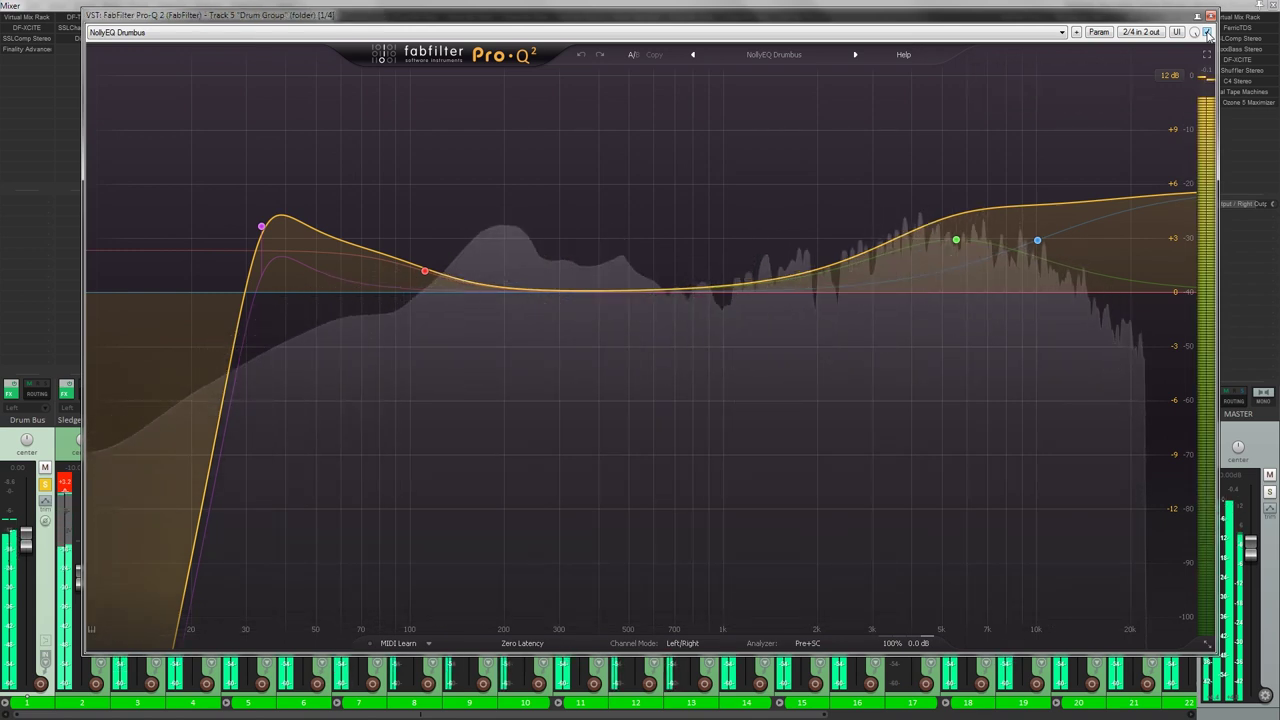
pyautogui.click(1207, 33)
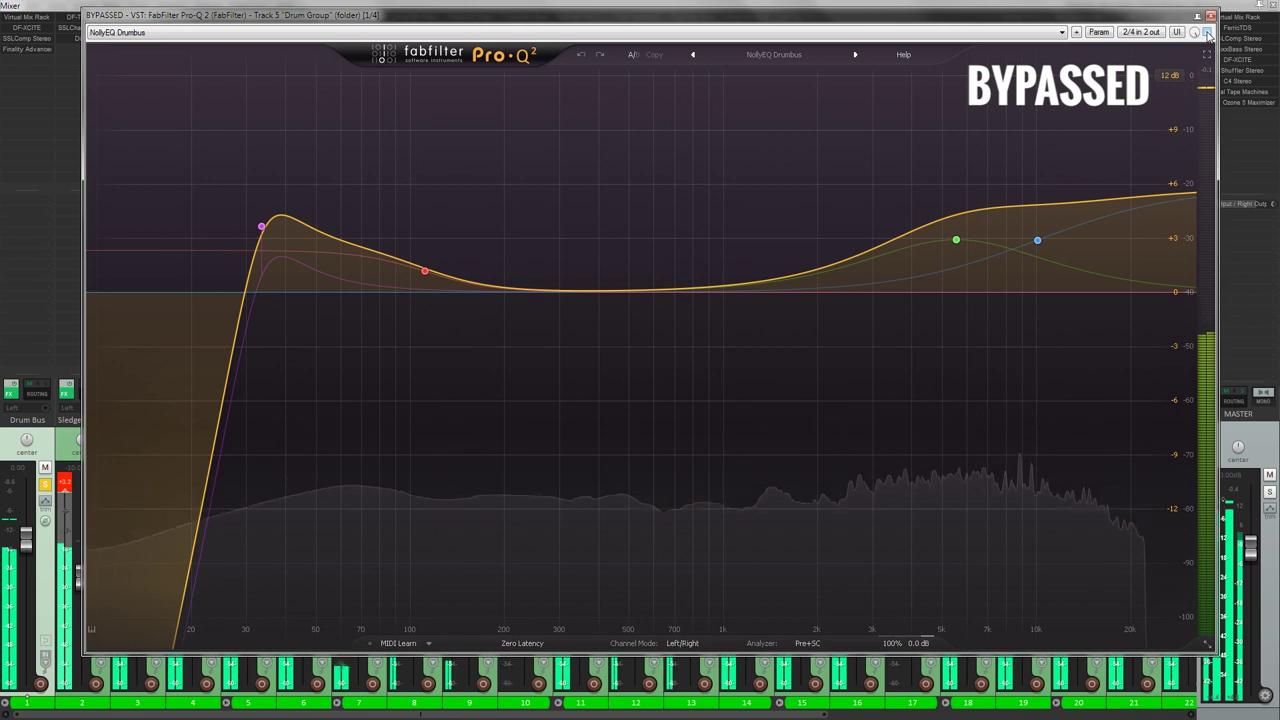
pyautogui.click(1207, 33)
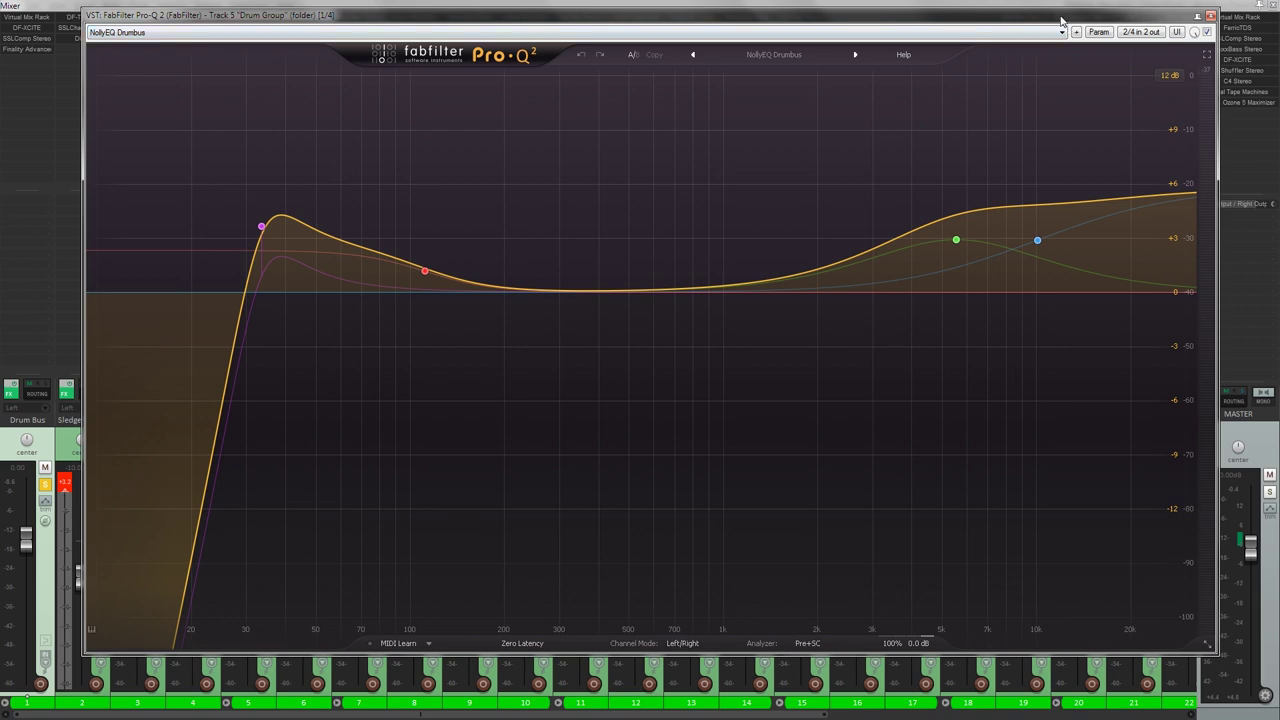
# Select the Pro-Q 2 high-shelf band to view its settings
pyautogui.moveTo(433, 305)
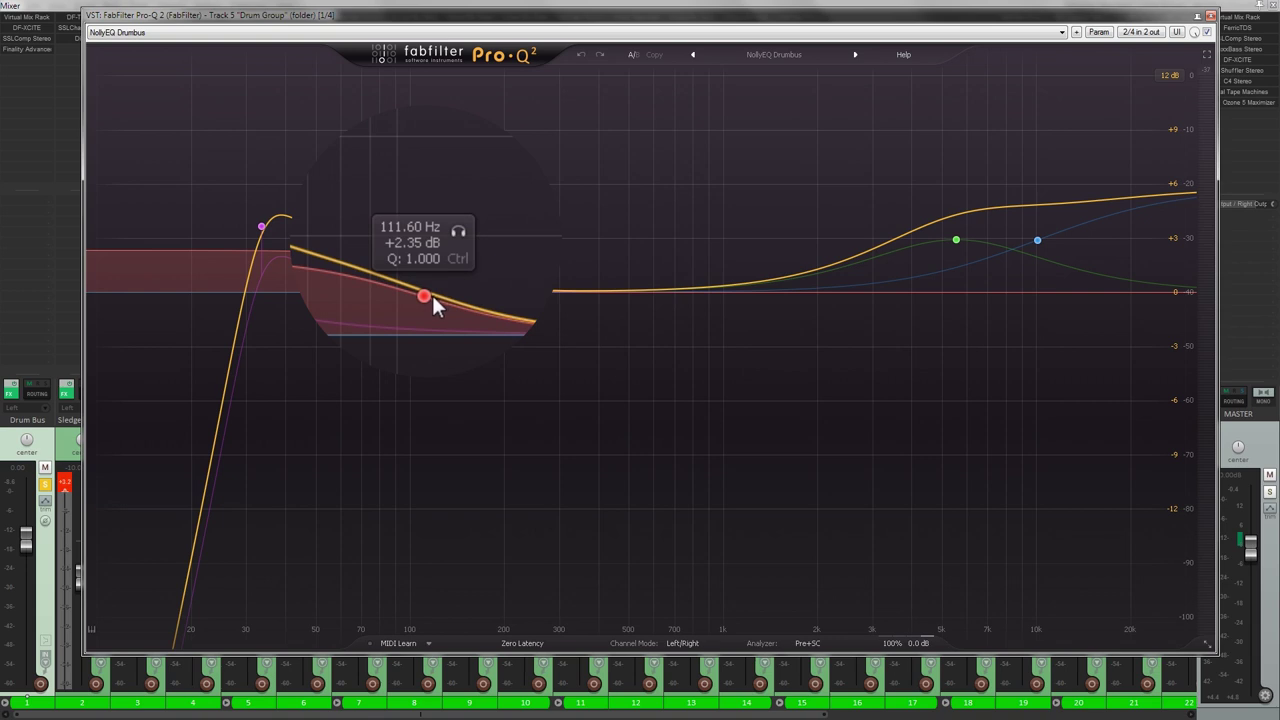
pyautogui.moveTo(262, 245)
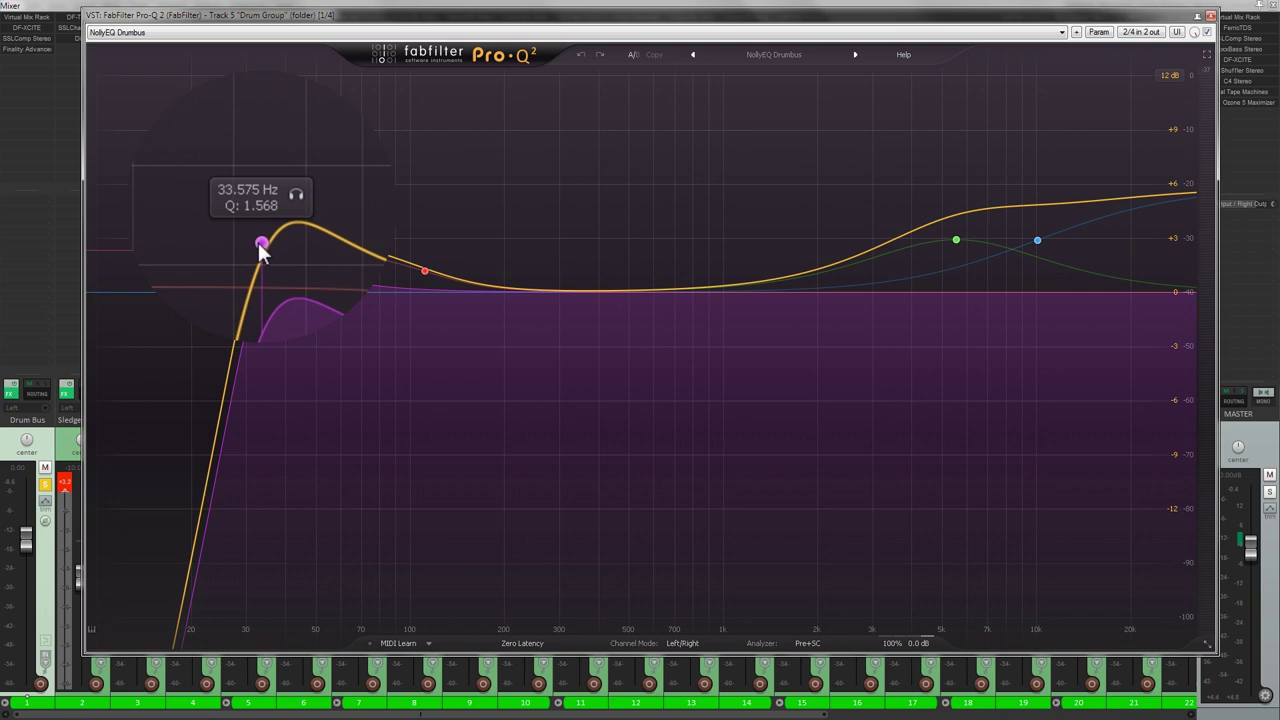
pyautogui.click(1037, 262)
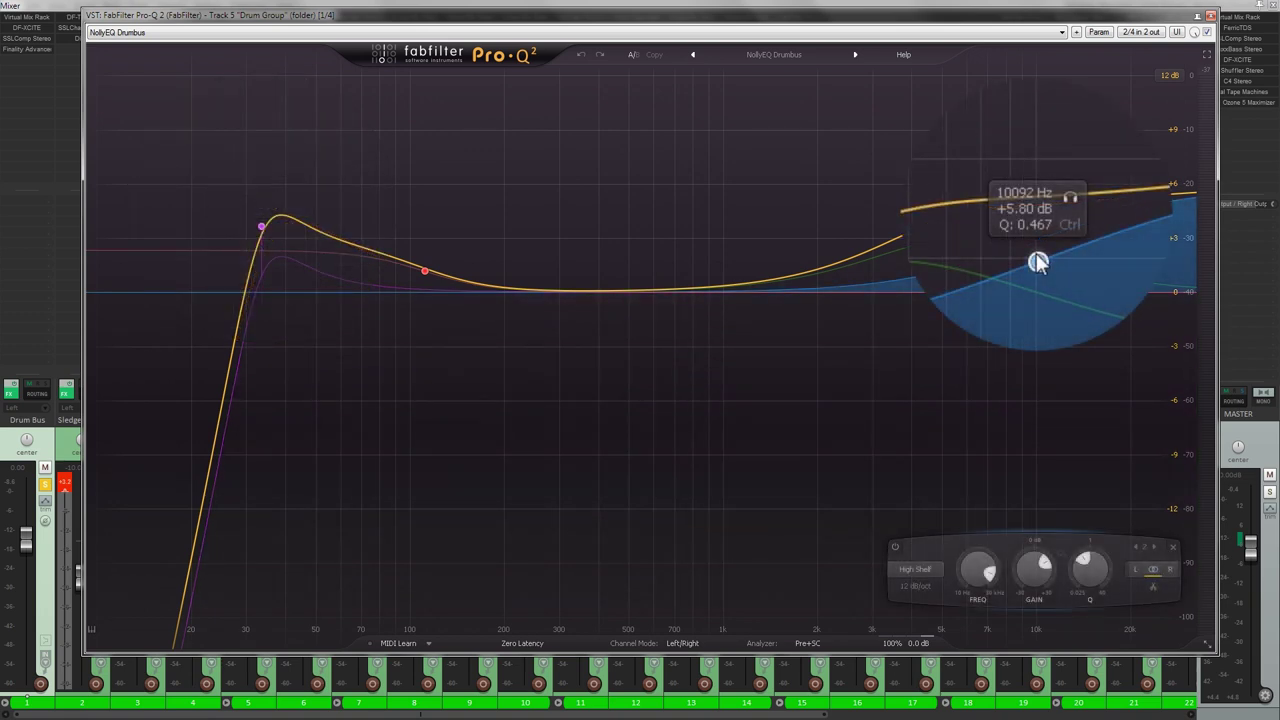
pyautogui.moveTo(975, 265)
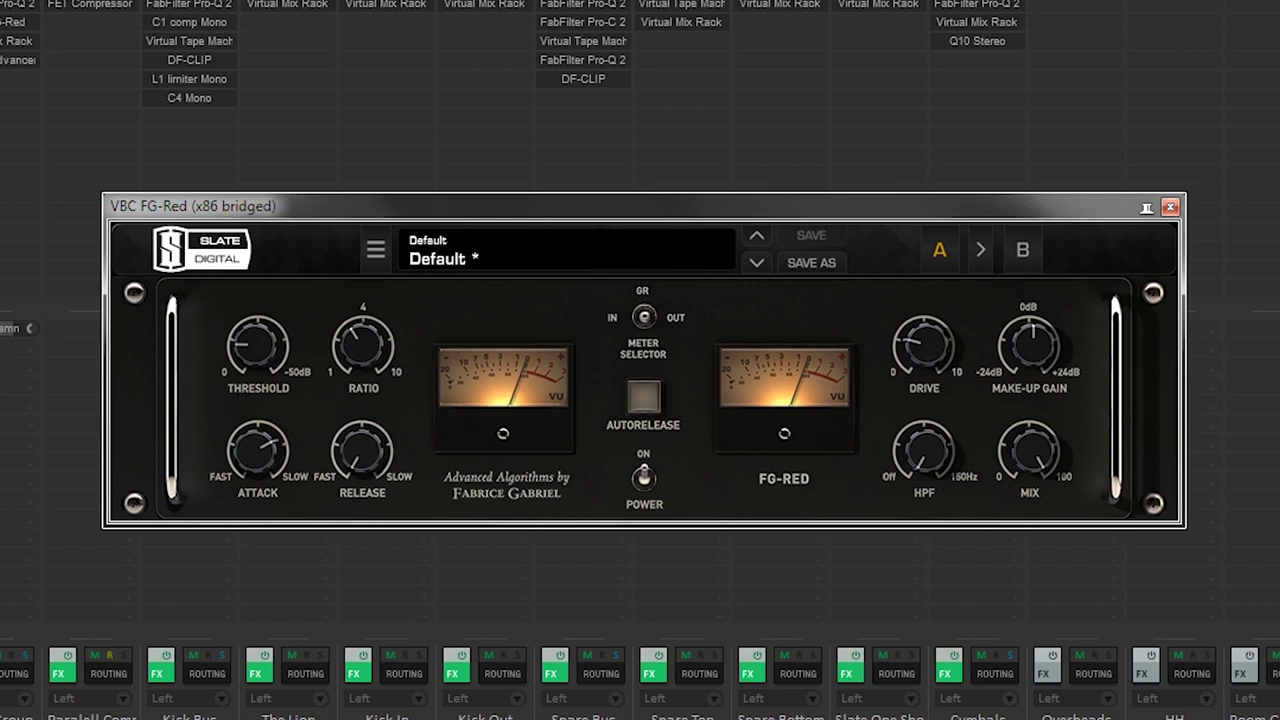
# Compare the FG-Red compressor off and on three times, leaving it enabled
pyautogui.click(646, 474)
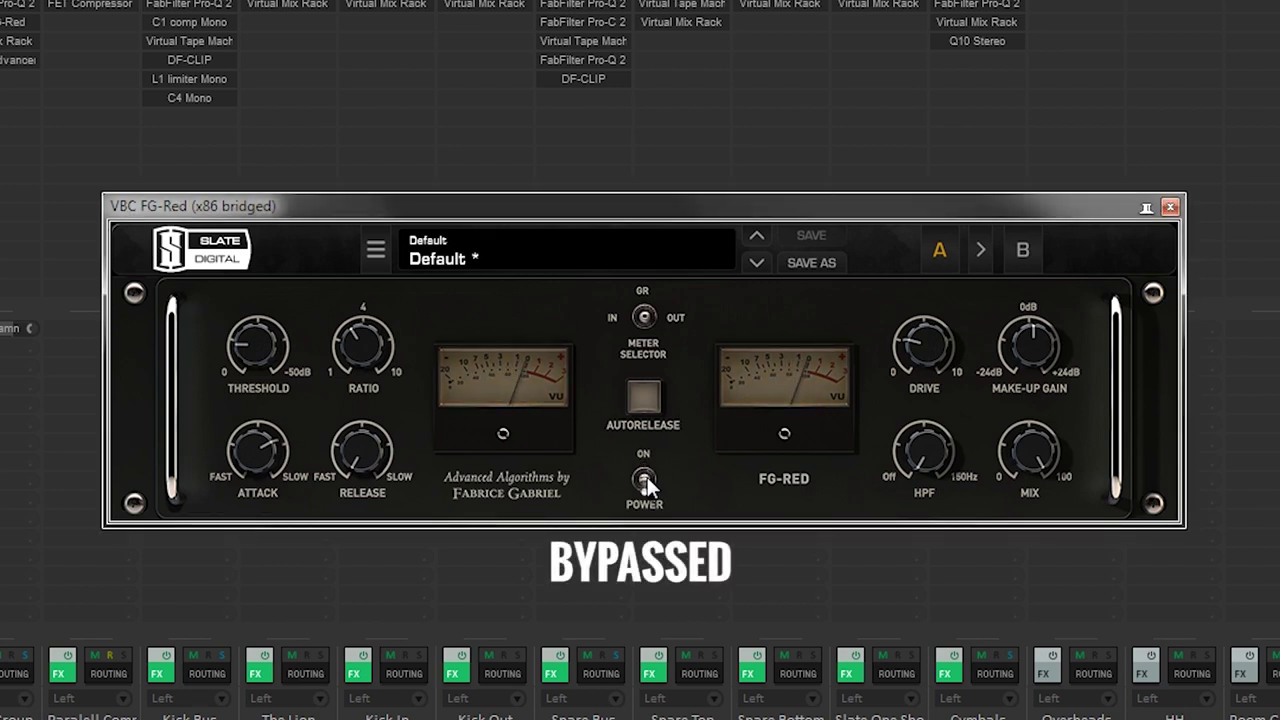
pyautogui.click(645, 478)
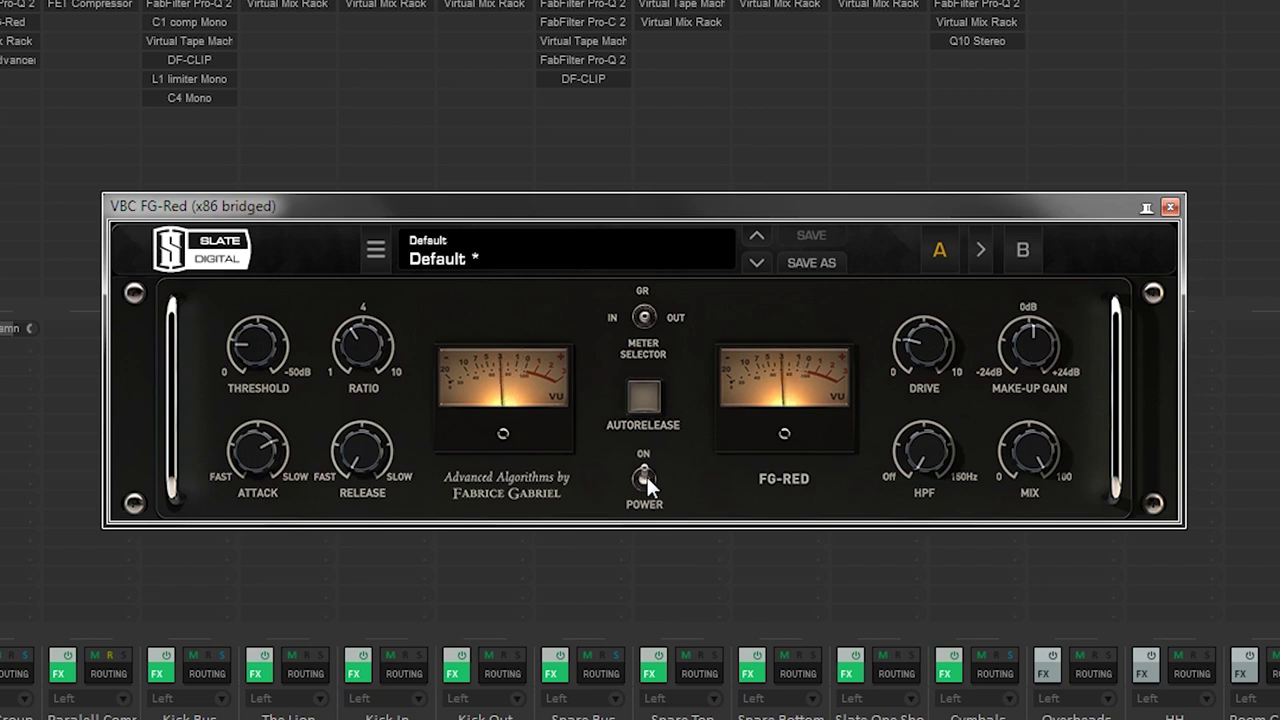
pyautogui.click(646, 476)
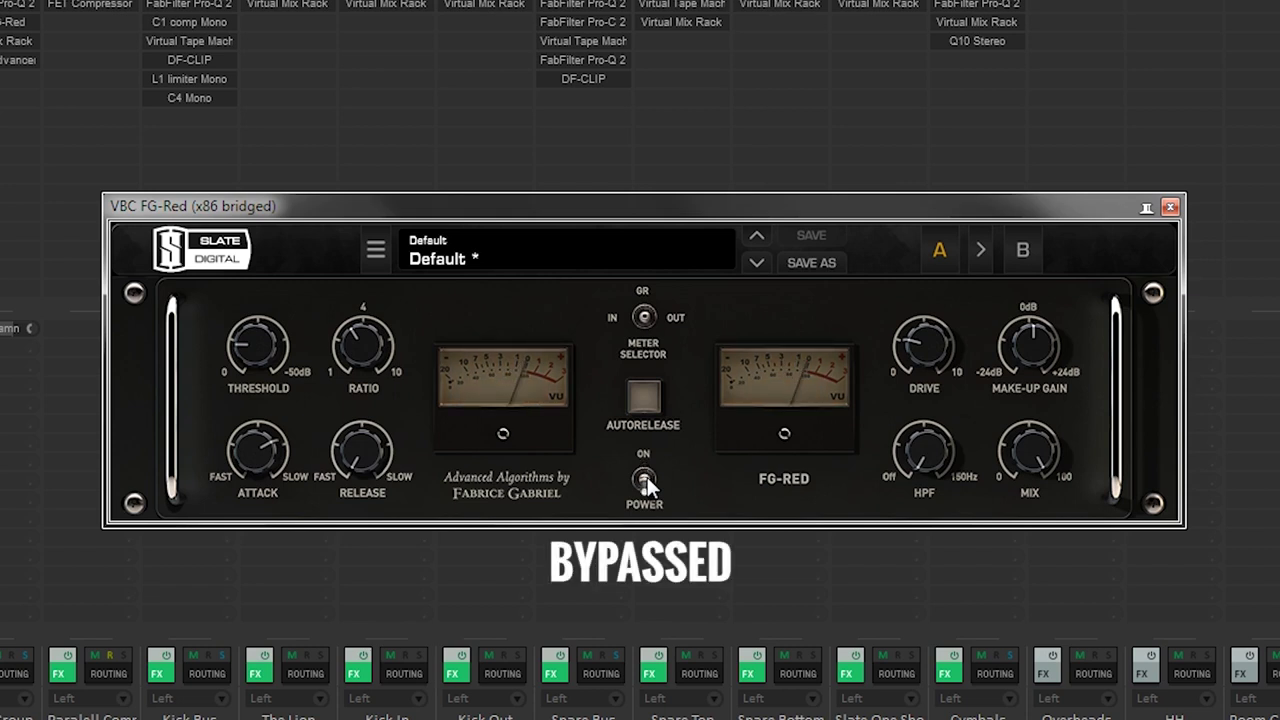
pyautogui.click(646, 476)
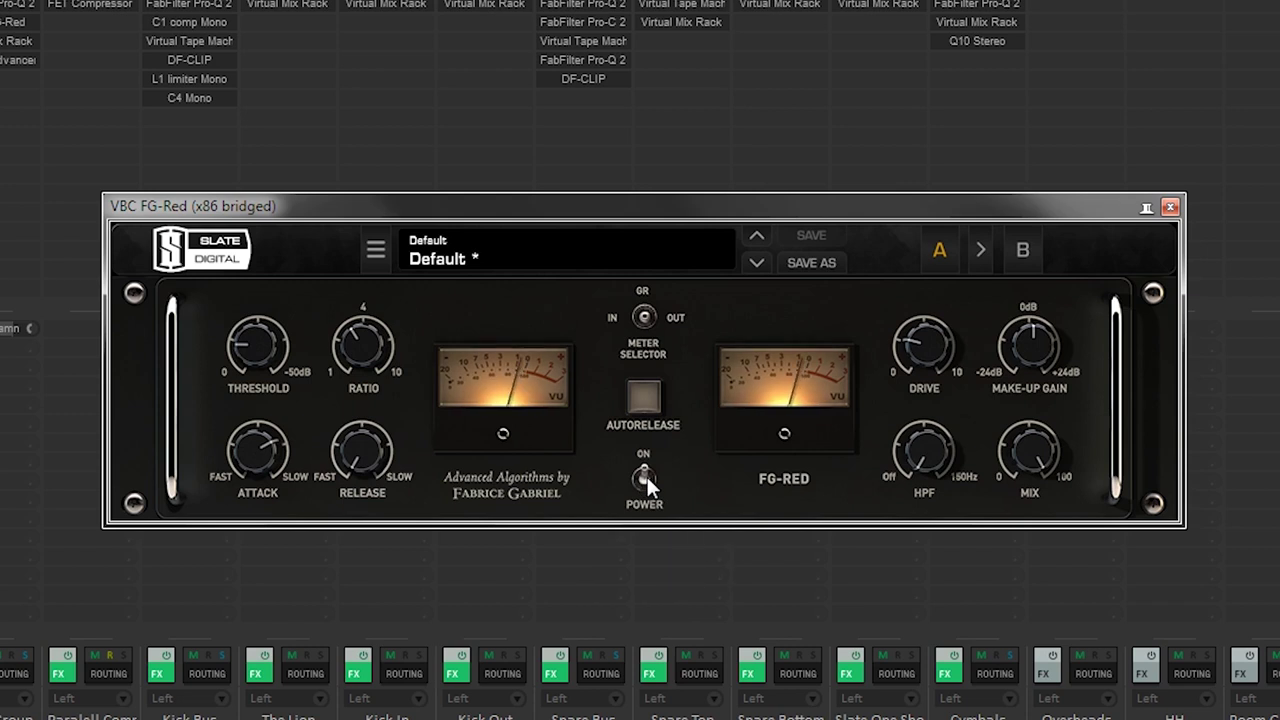
pyautogui.click(646, 477)
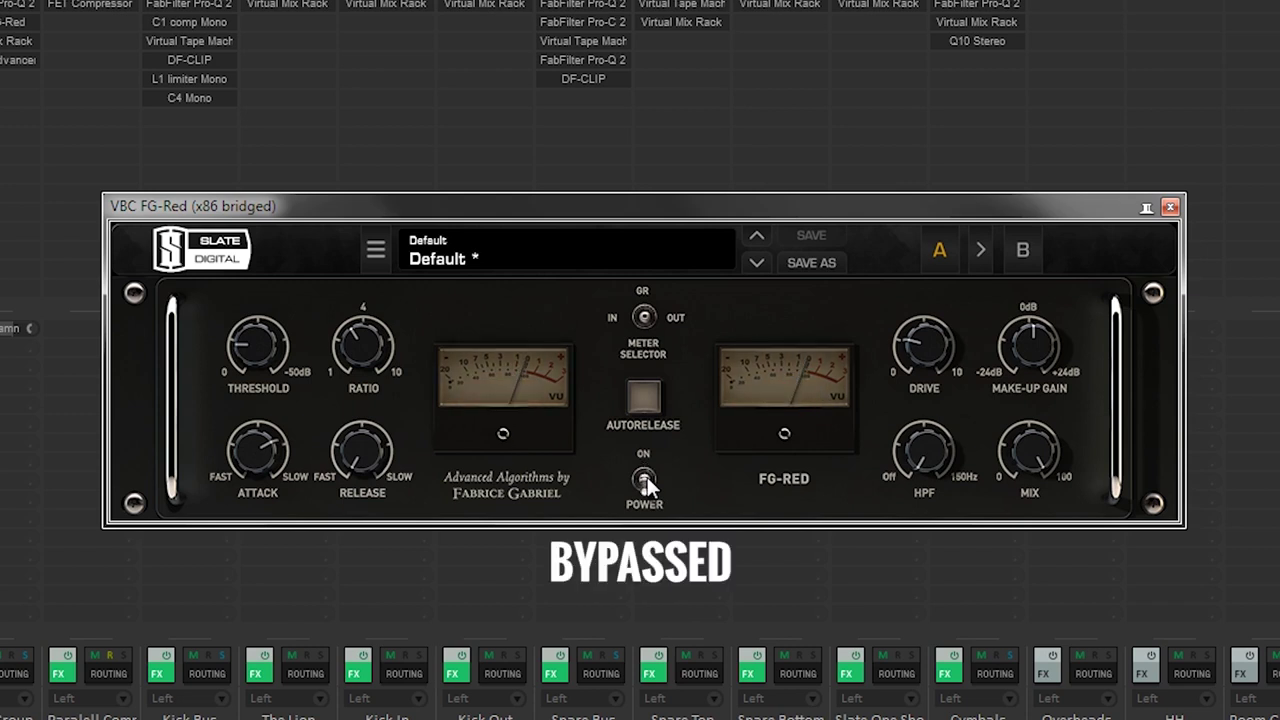
pyautogui.click(646, 476)
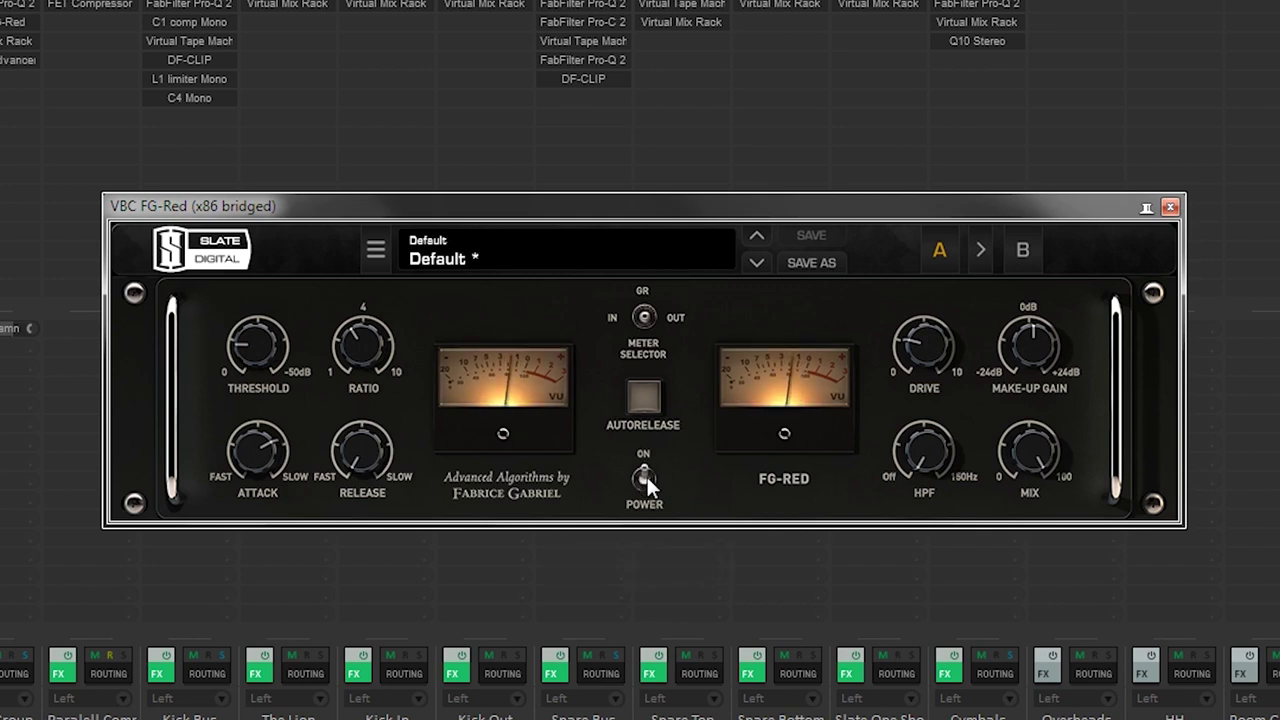
# Read the FG-Red knob values and bring up the Drum Group's Virtual Mix Rack
pyautogui.click(20, 343)
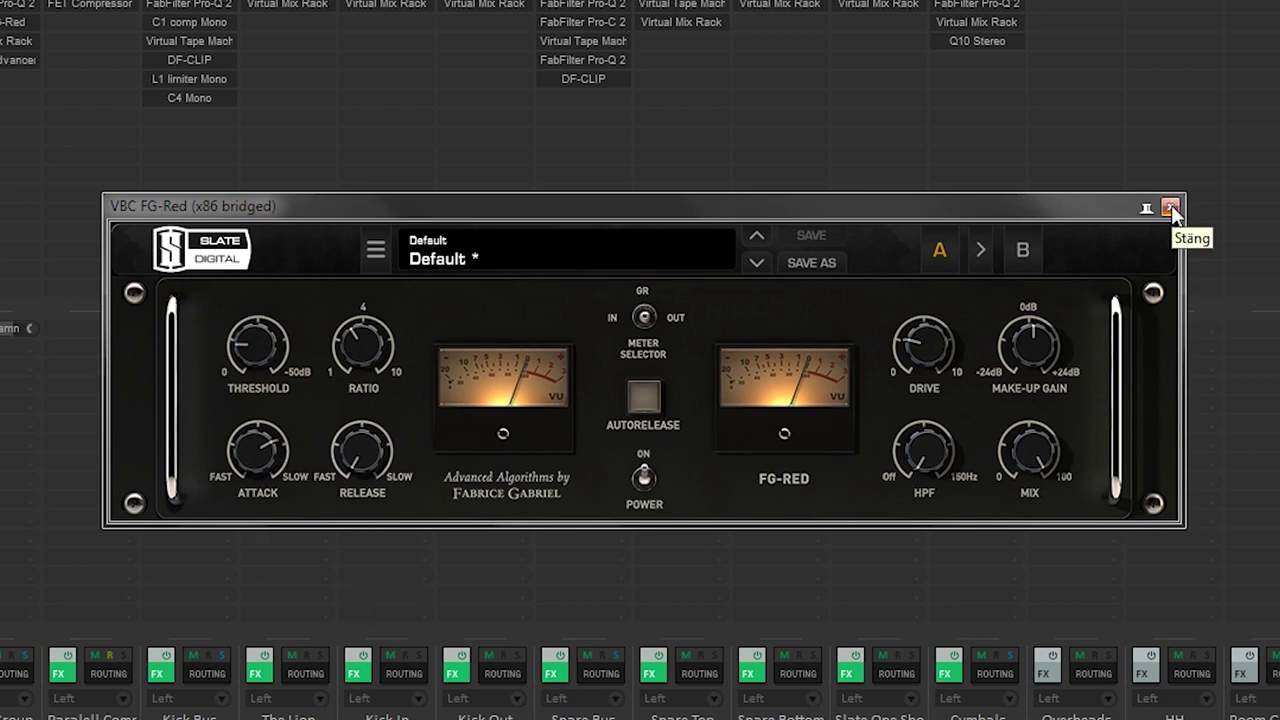
pyautogui.moveTo(258, 365)
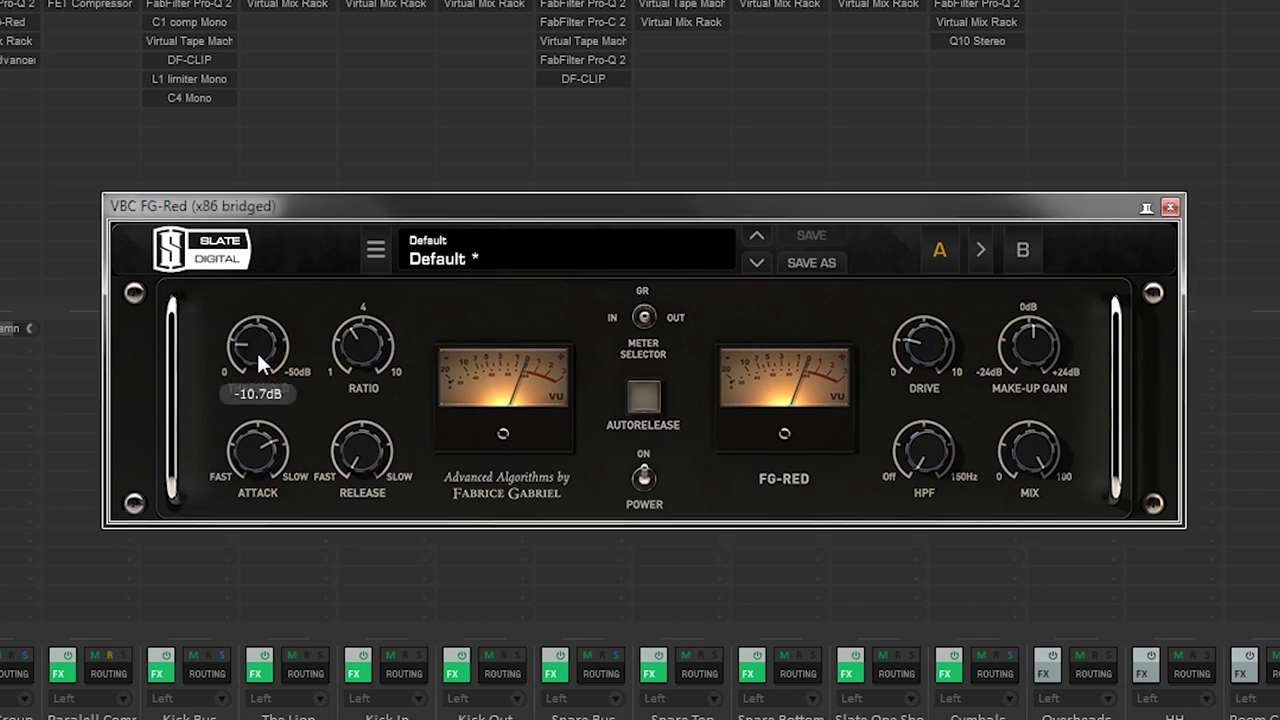
pyautogui.moveTo(376, 345)
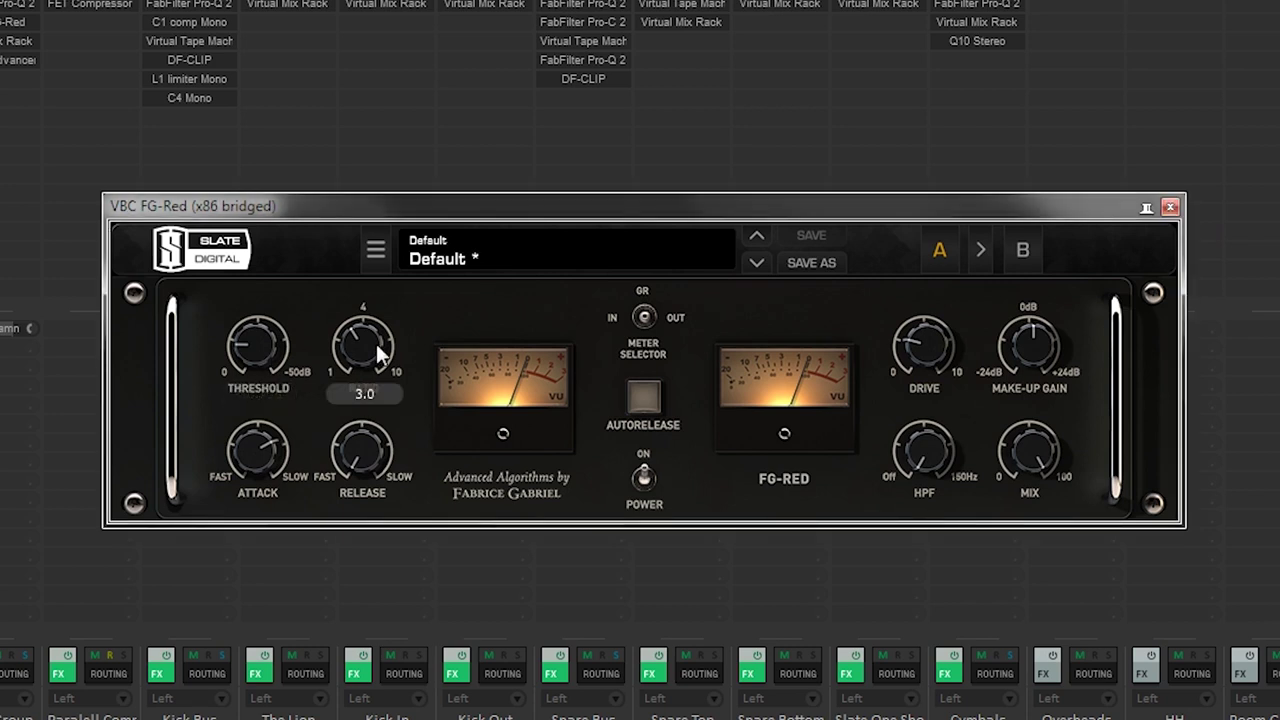
pyautogui.moveTo(260, 441)
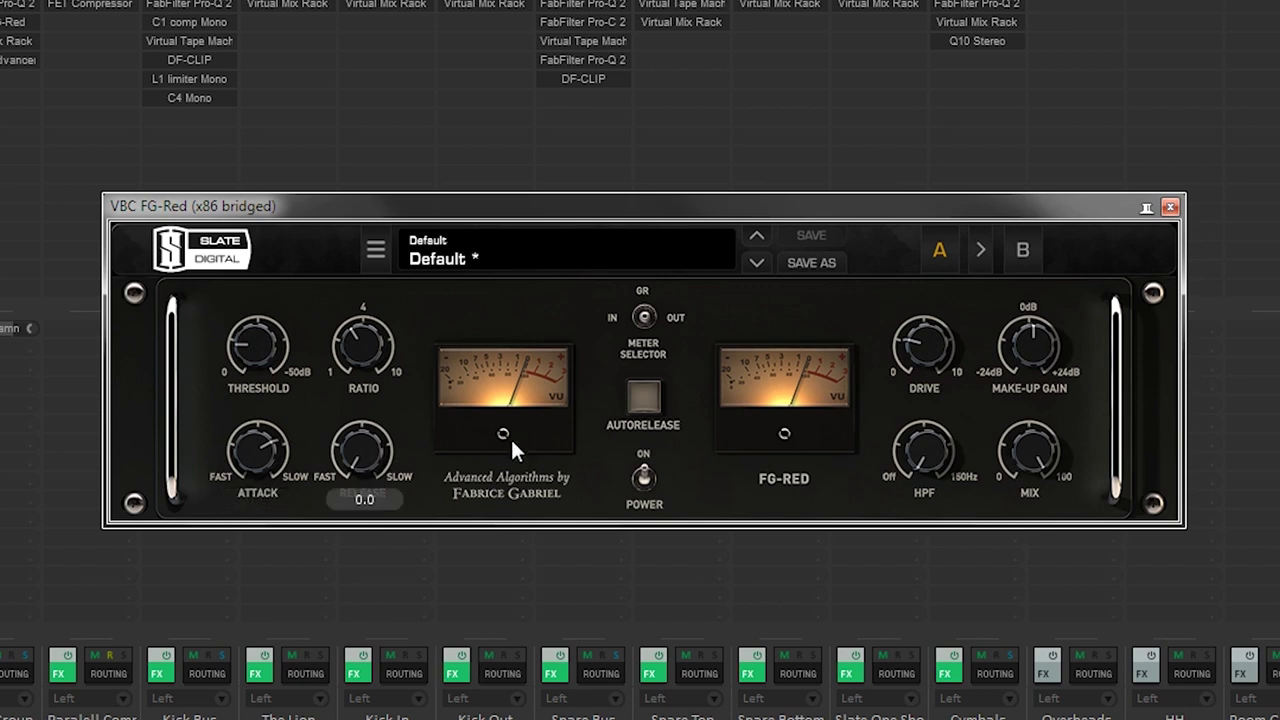
pyautogui.moveTo(928, 344)
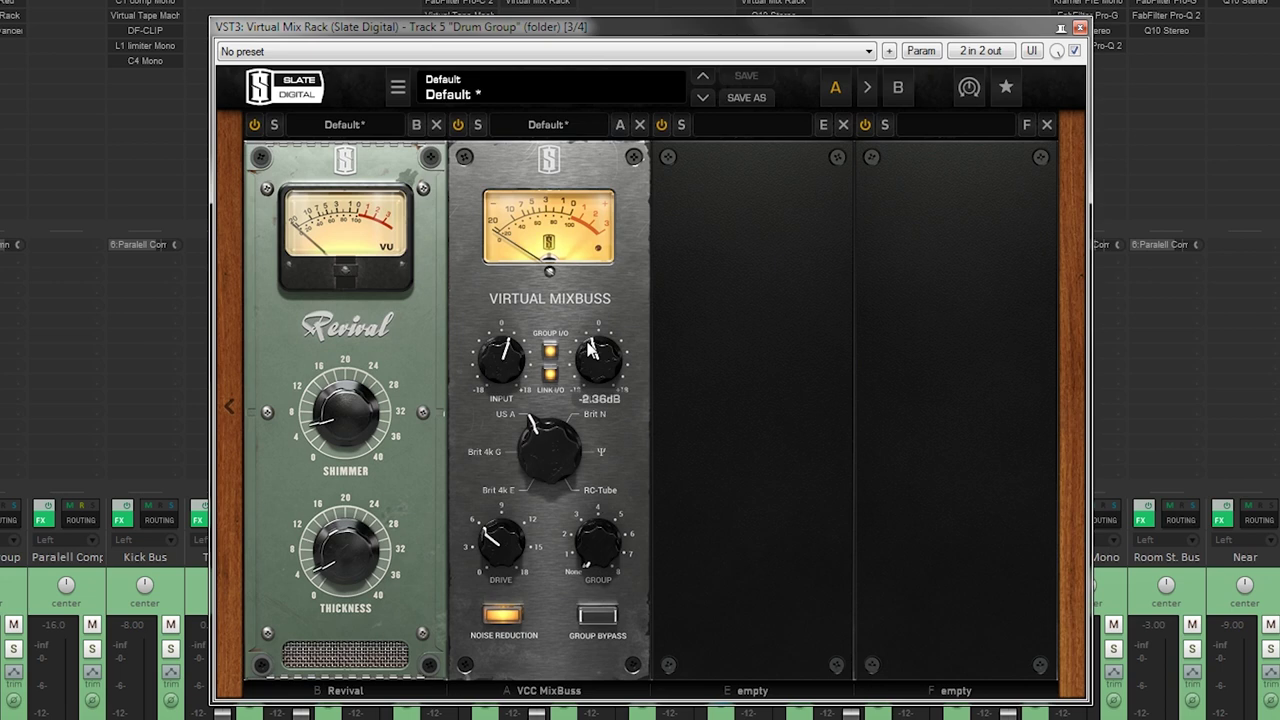
# Inspect the Revival and VCC MixBuss modules, then A/B the Virtual Mix Rack bypass twice, leaving it on
pyautogui.click(318, 255)
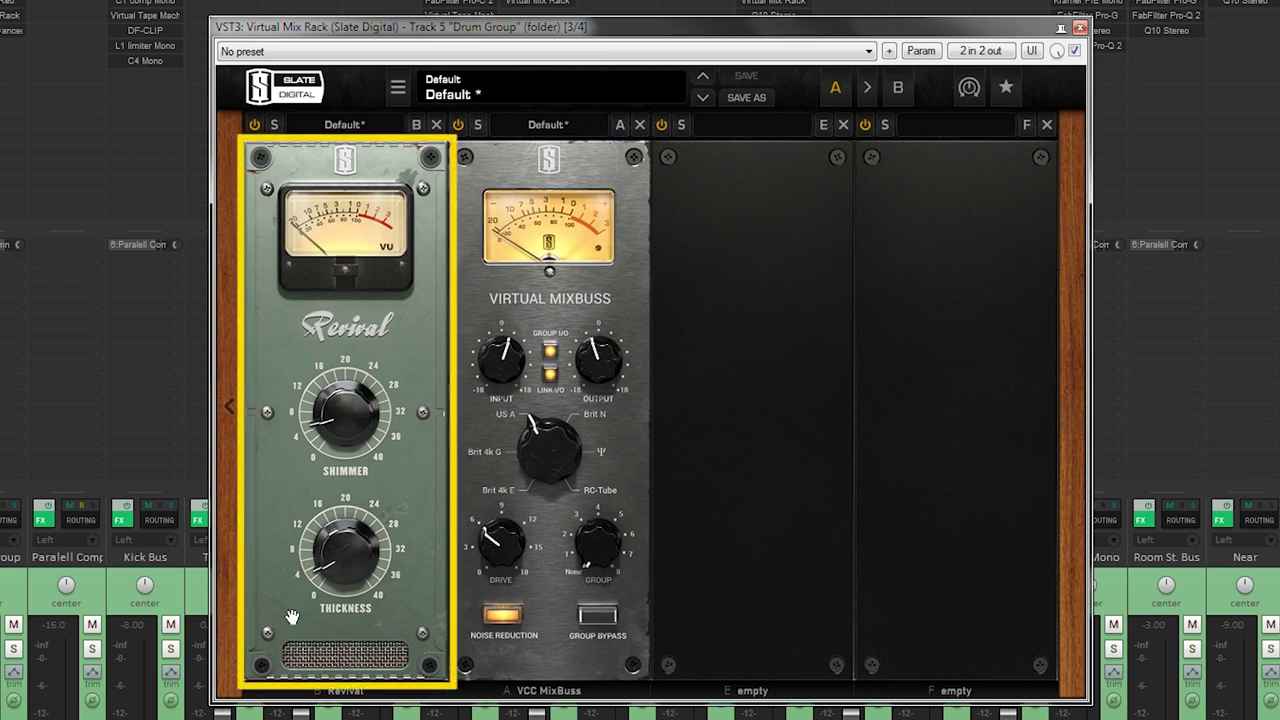
pyautogui.click(630, 362)
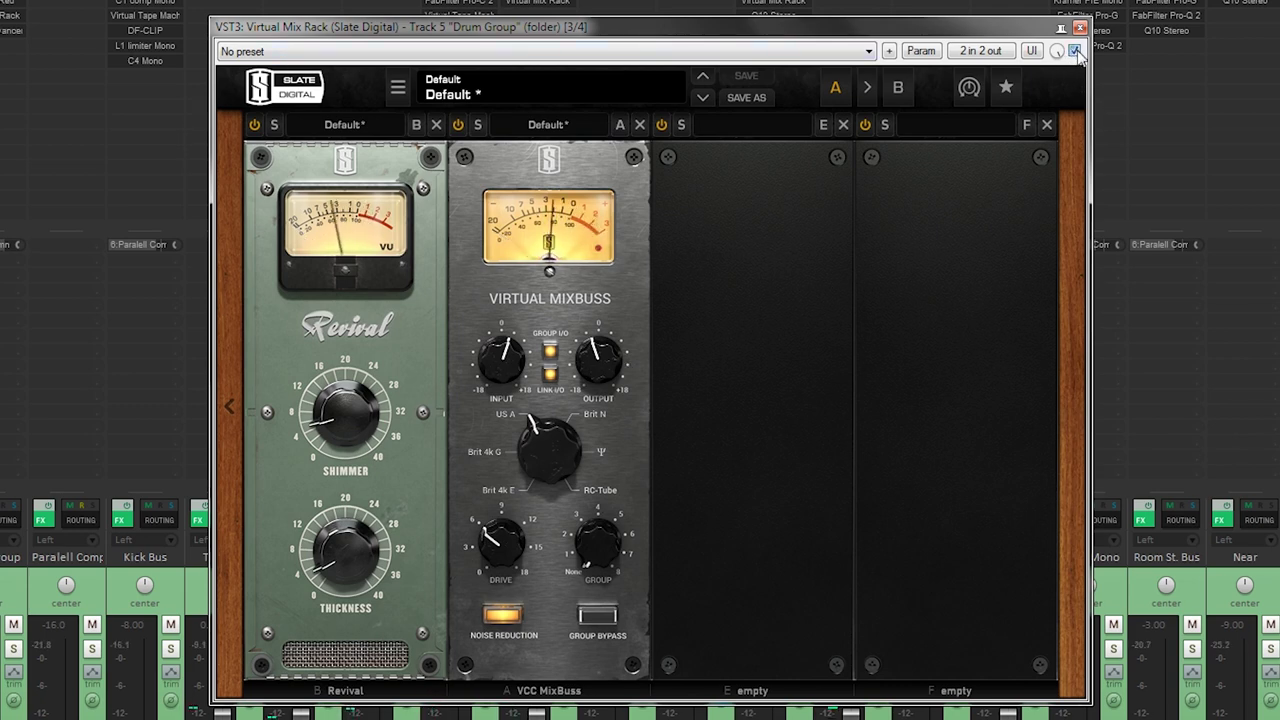
pyautogui.click(1076, 51)
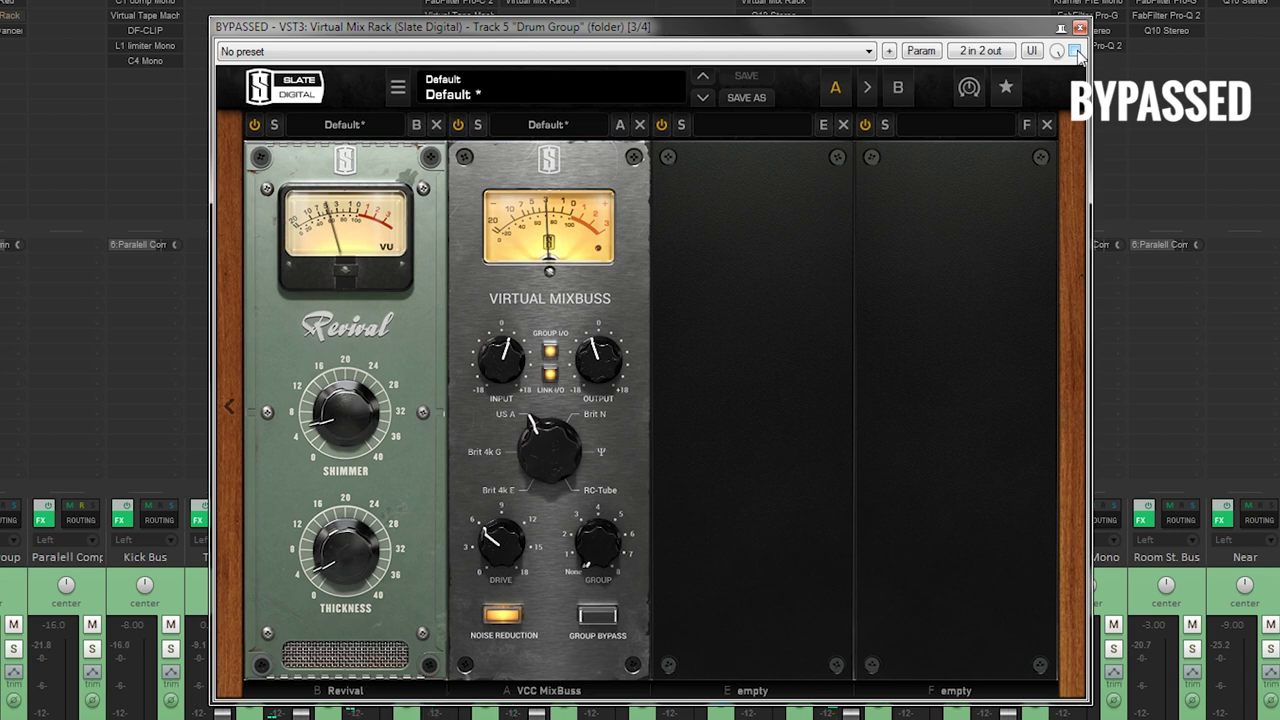
pyautogui.click(1076, 51)
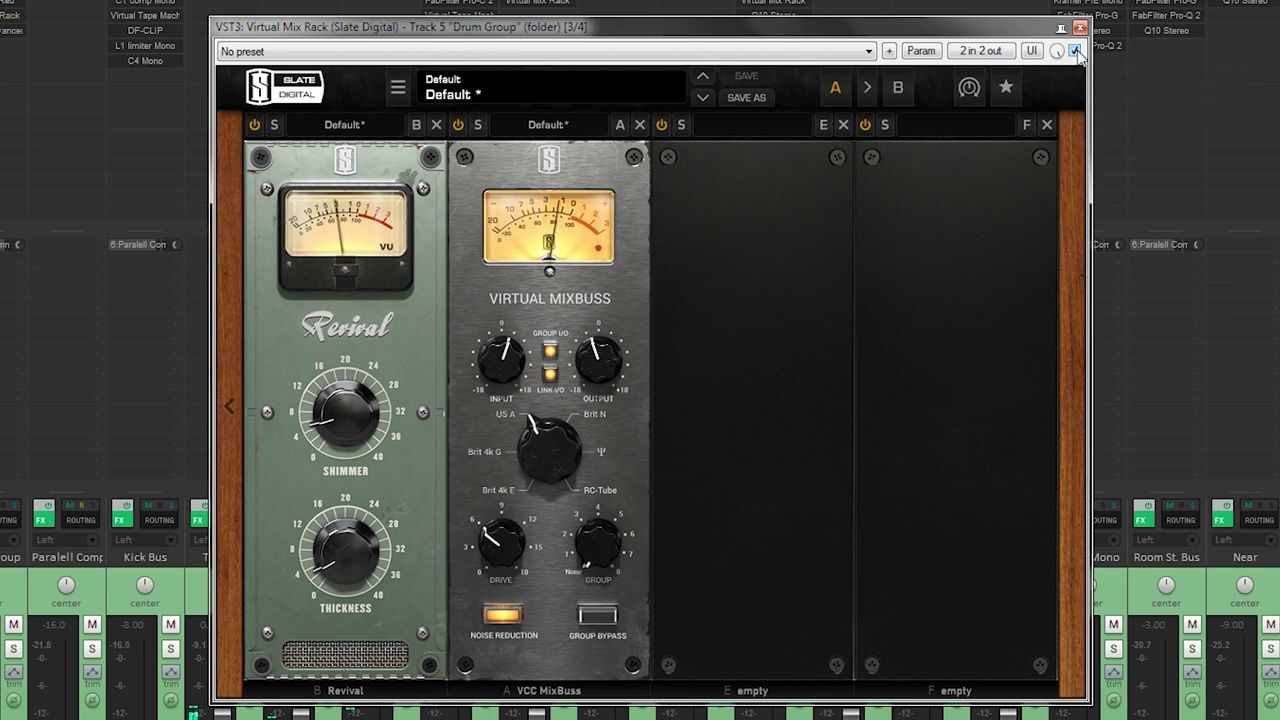
pyautogui.click(1076, 51)
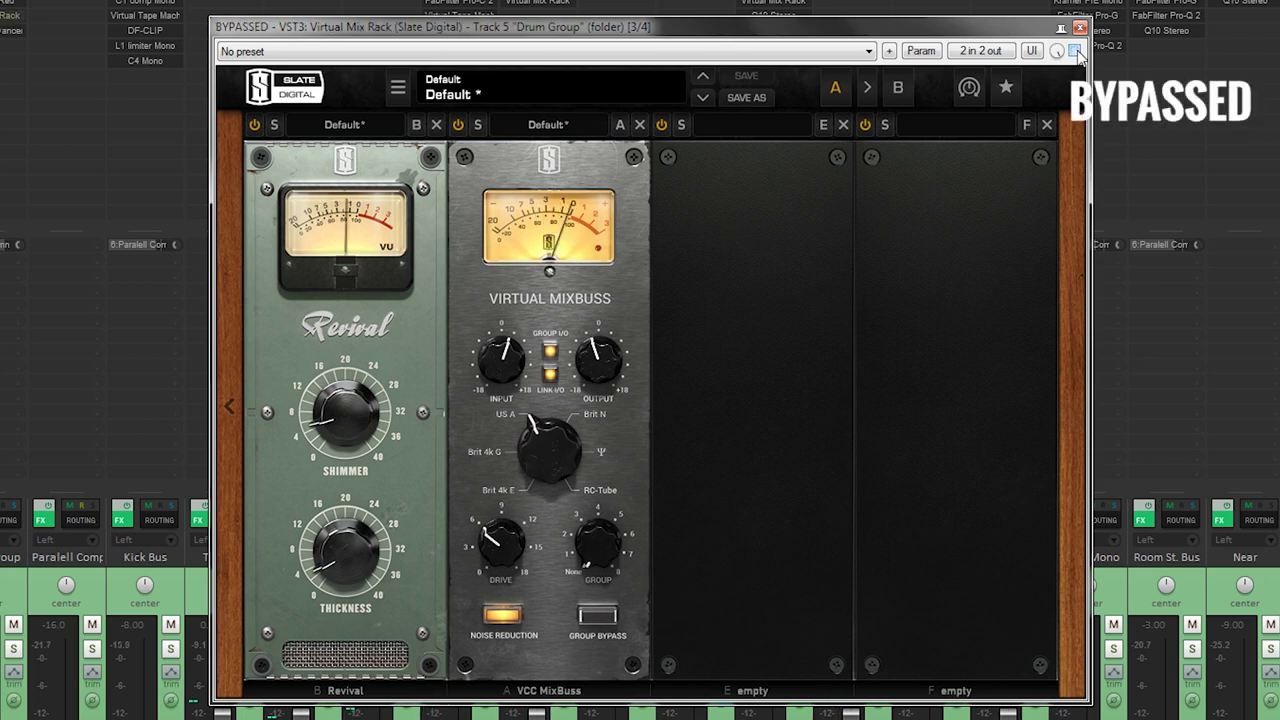
pyautogui.click(1076, 51)
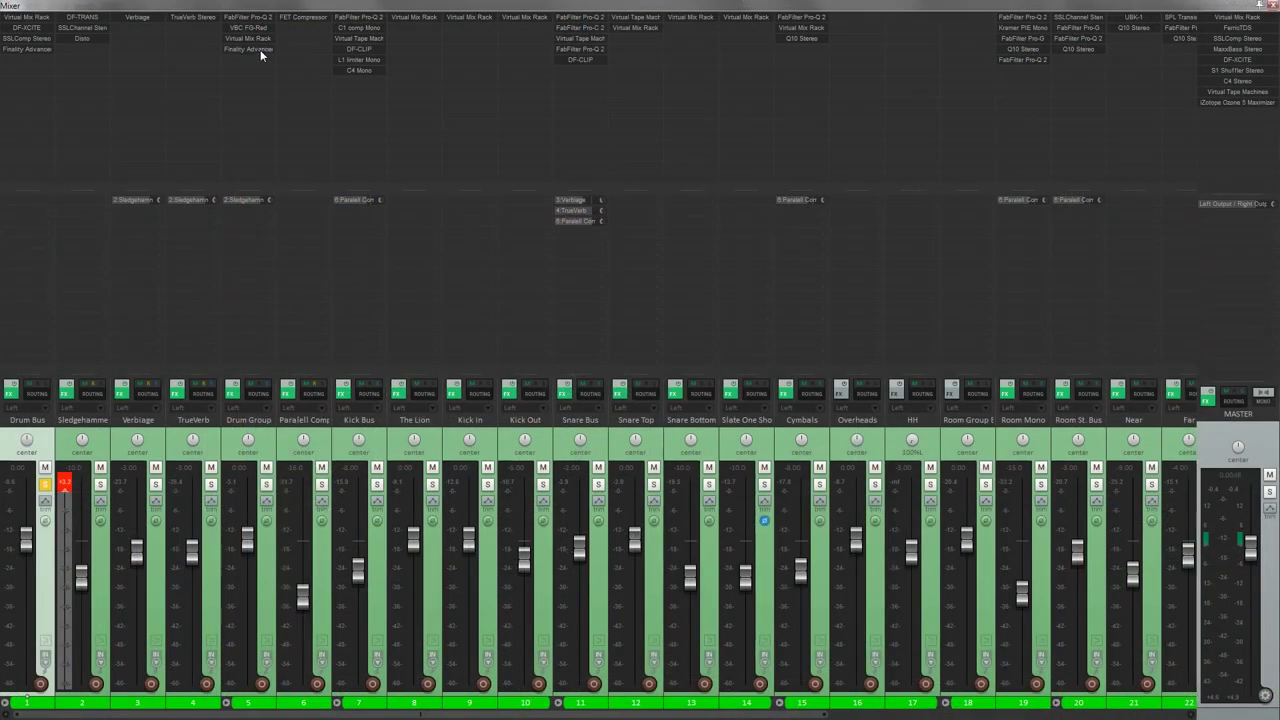
# Open Finality Advanced on the Drum Group, centre its window, A/B its bypass, and check the -5.0 output
pyautogui.doubleClick(250, 49)
pyautogui.moveTo(250, 40); pyautogui.dragTo(658, 178)
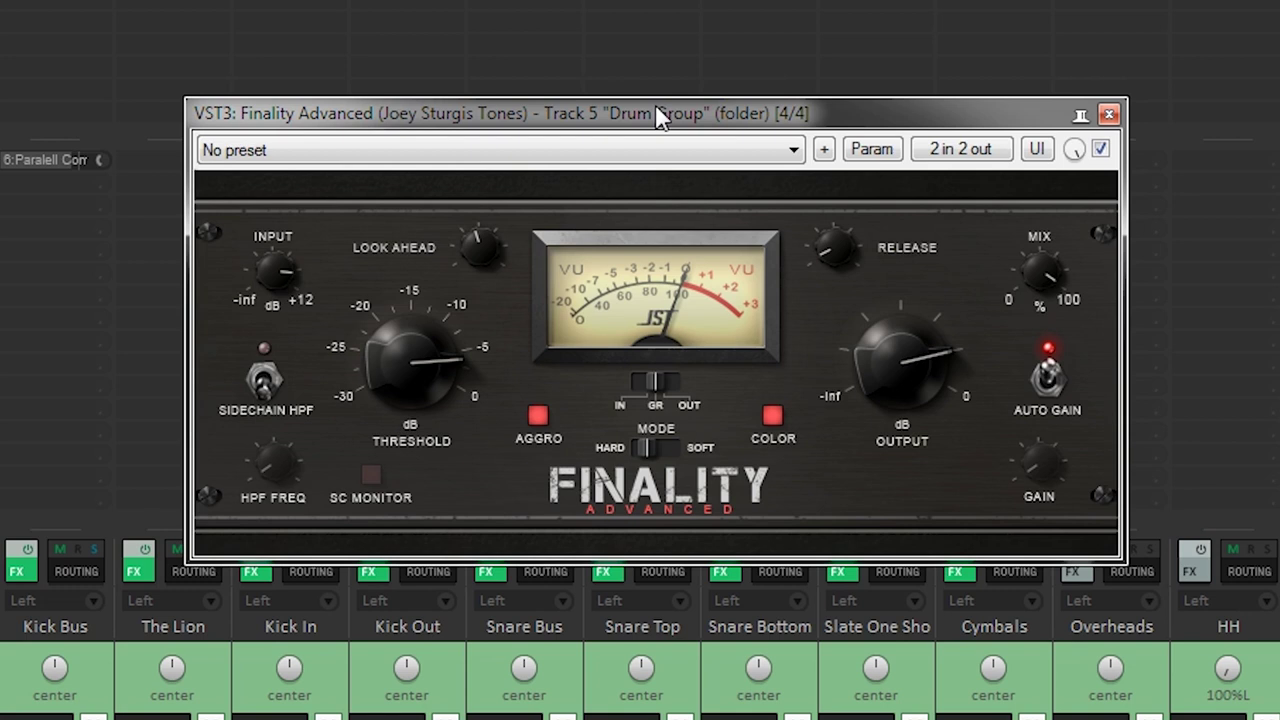
pyautogui.click(1100, 149)
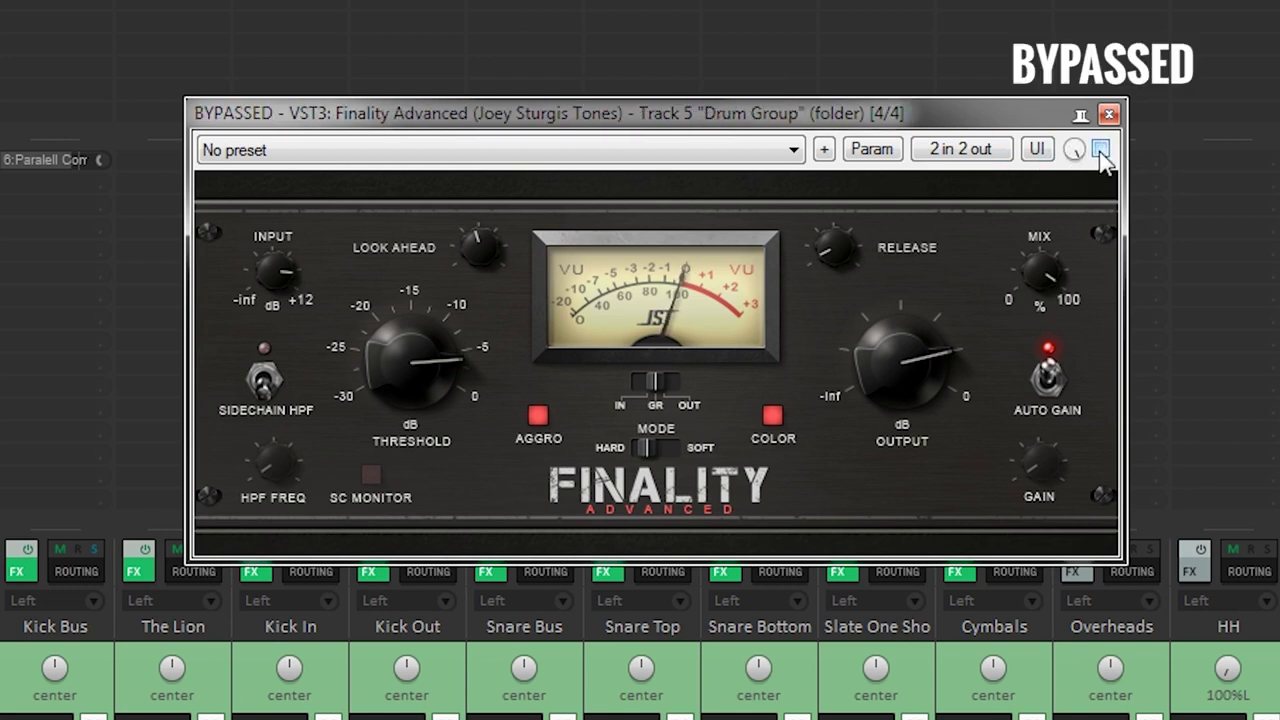
pyautogui.click(1100, 149)
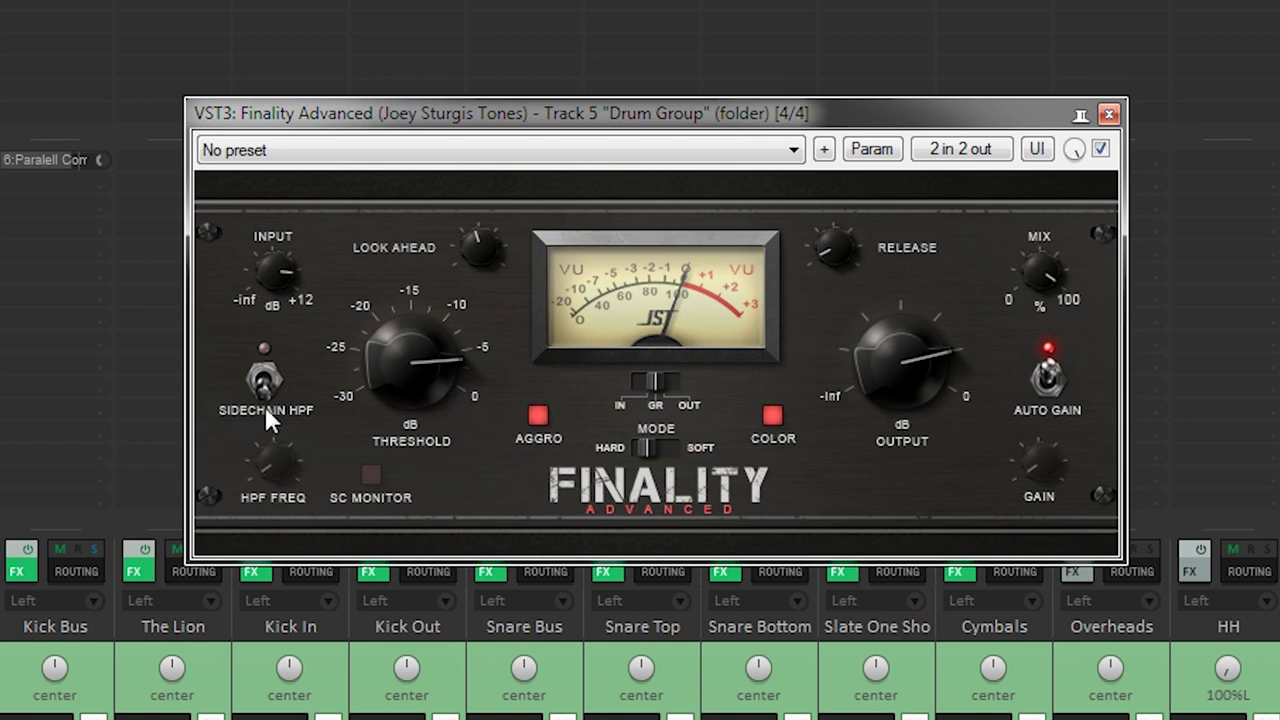
pyautogui.click(888, 376)
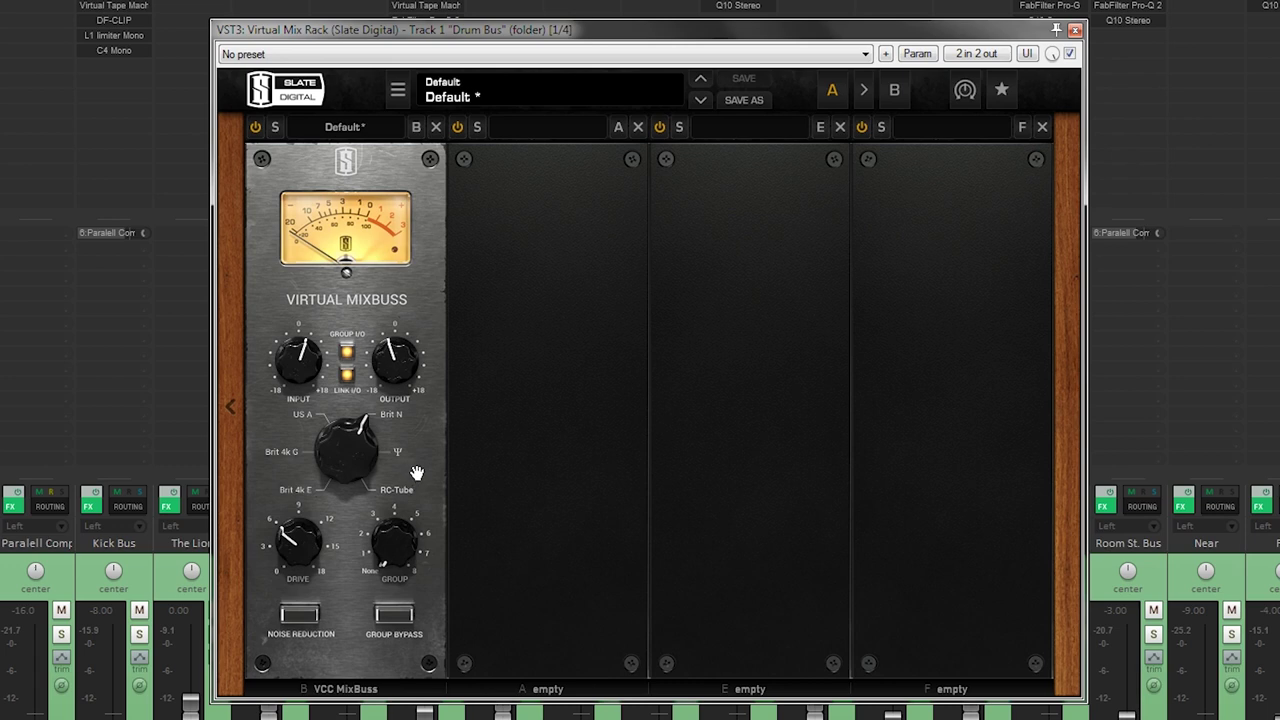
# Toggle the Drum Bus VCC MixBuss module in slot B off and on twice, leaving it enabled
pyautogui.click(257, 130)
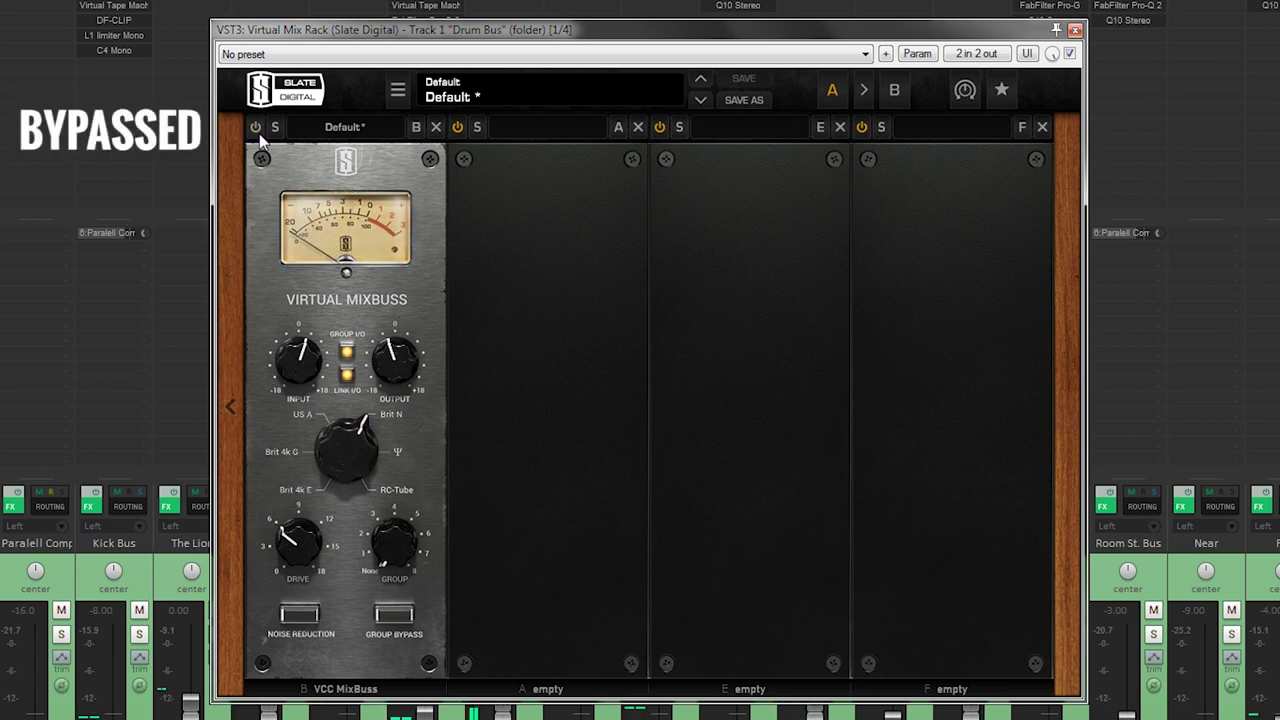
pyautogui.click(257, 130)
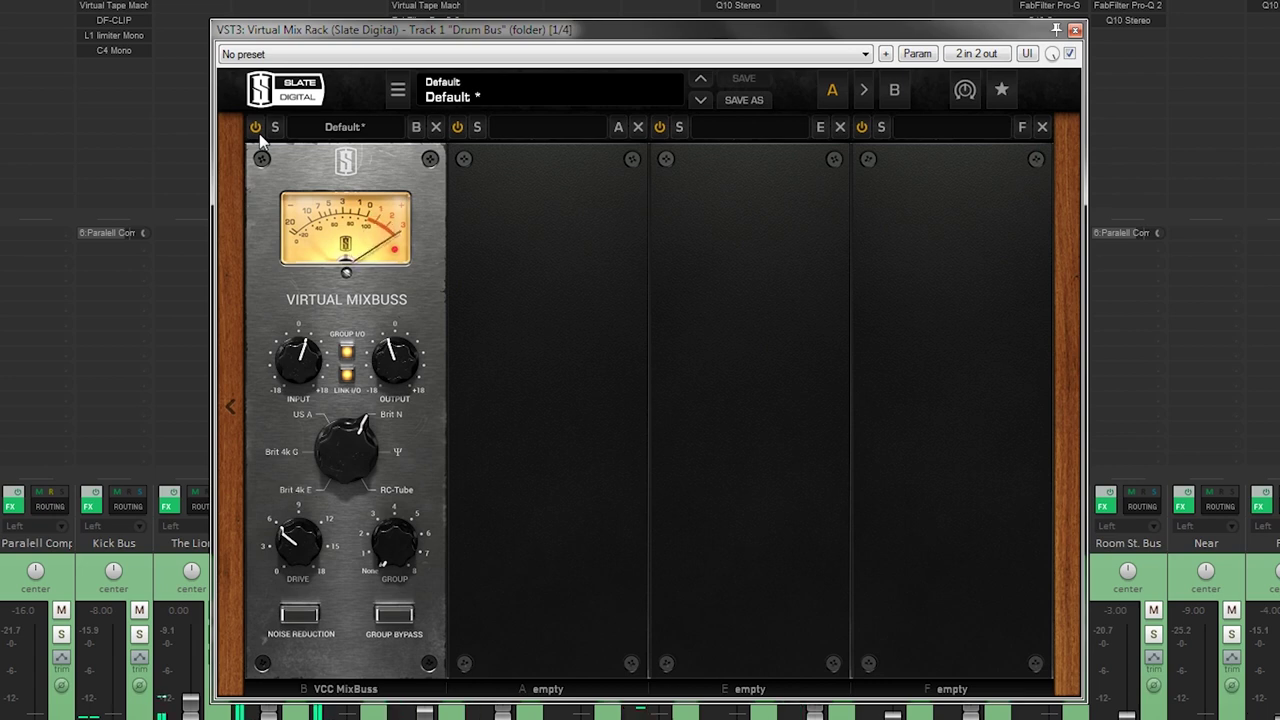
pyautogui.click(257, 130)
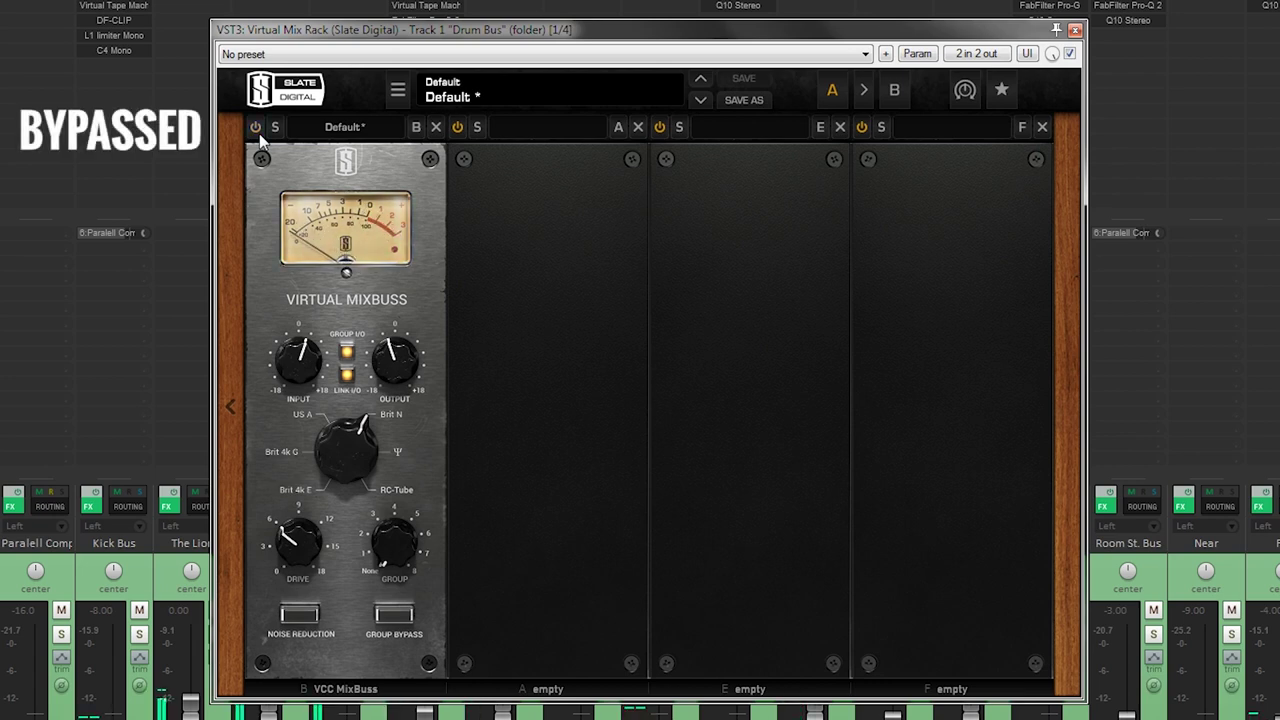
pyautogui.click(257, 129)
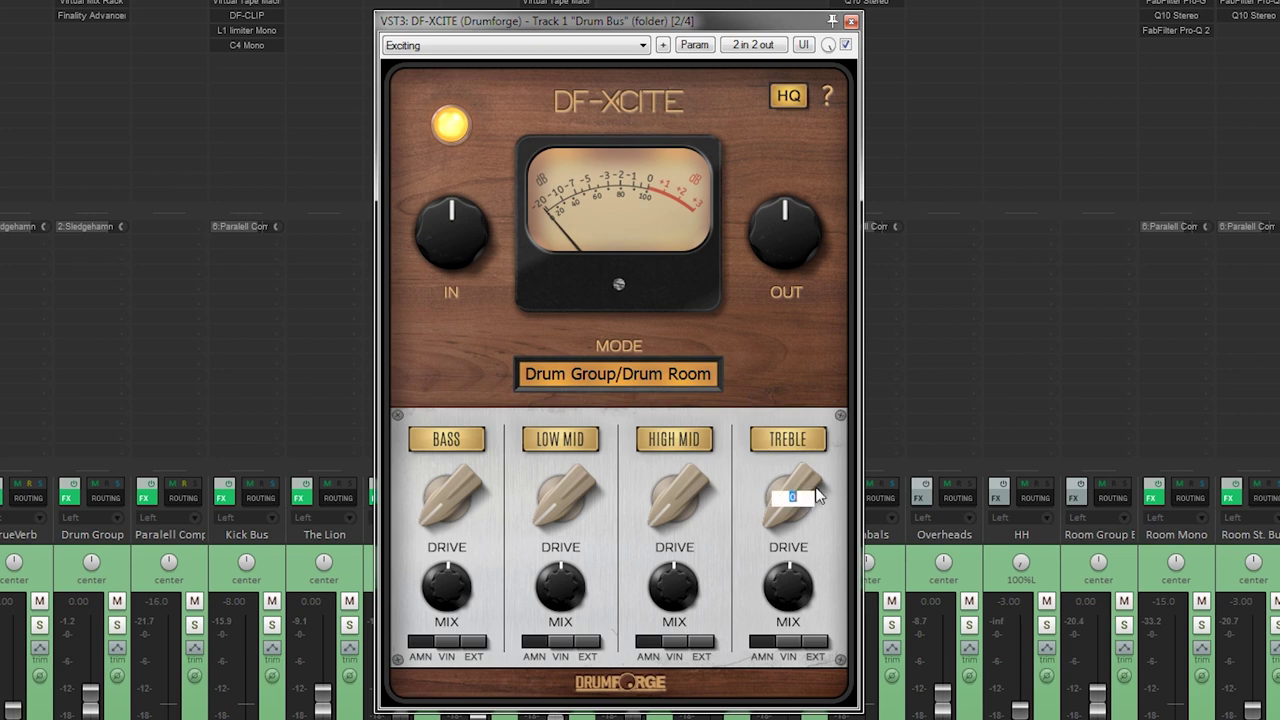
# Check the DF-XCITE High Mid, Low Mid and Bass drive values without changing them
pyautogui.doubleClick(690, 500)
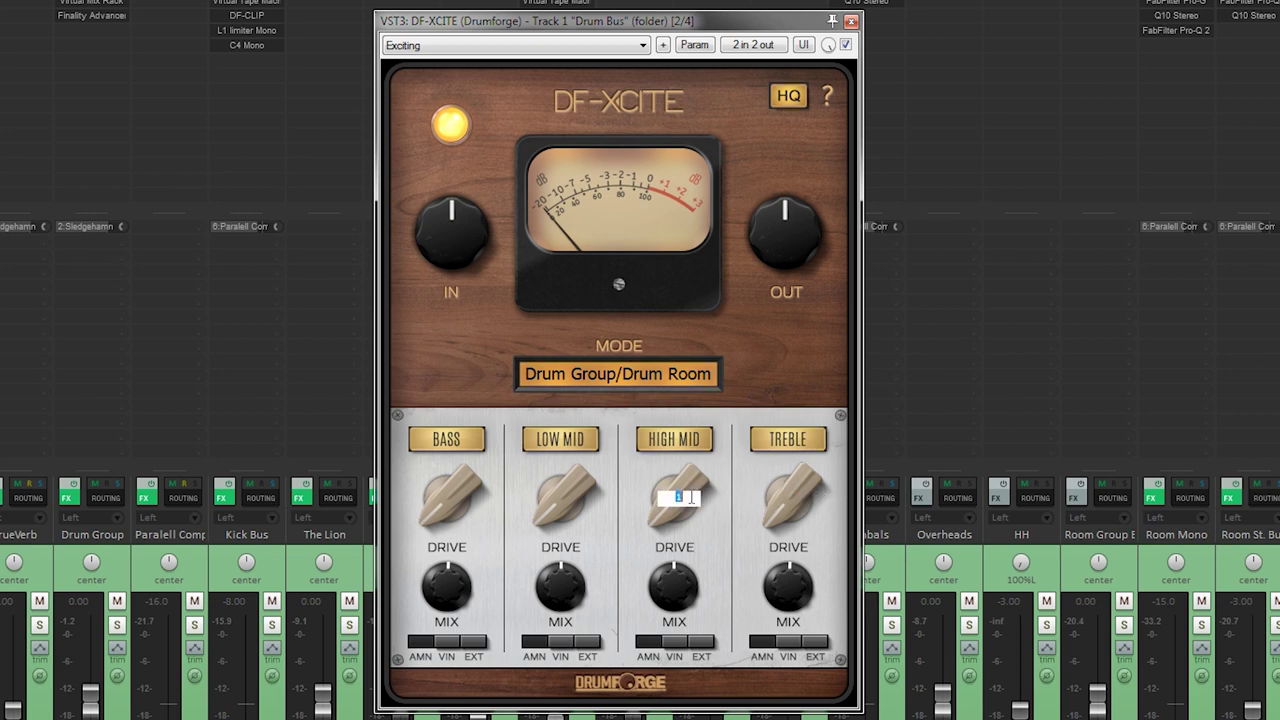
pyautogui.doubleClick(549, 492)
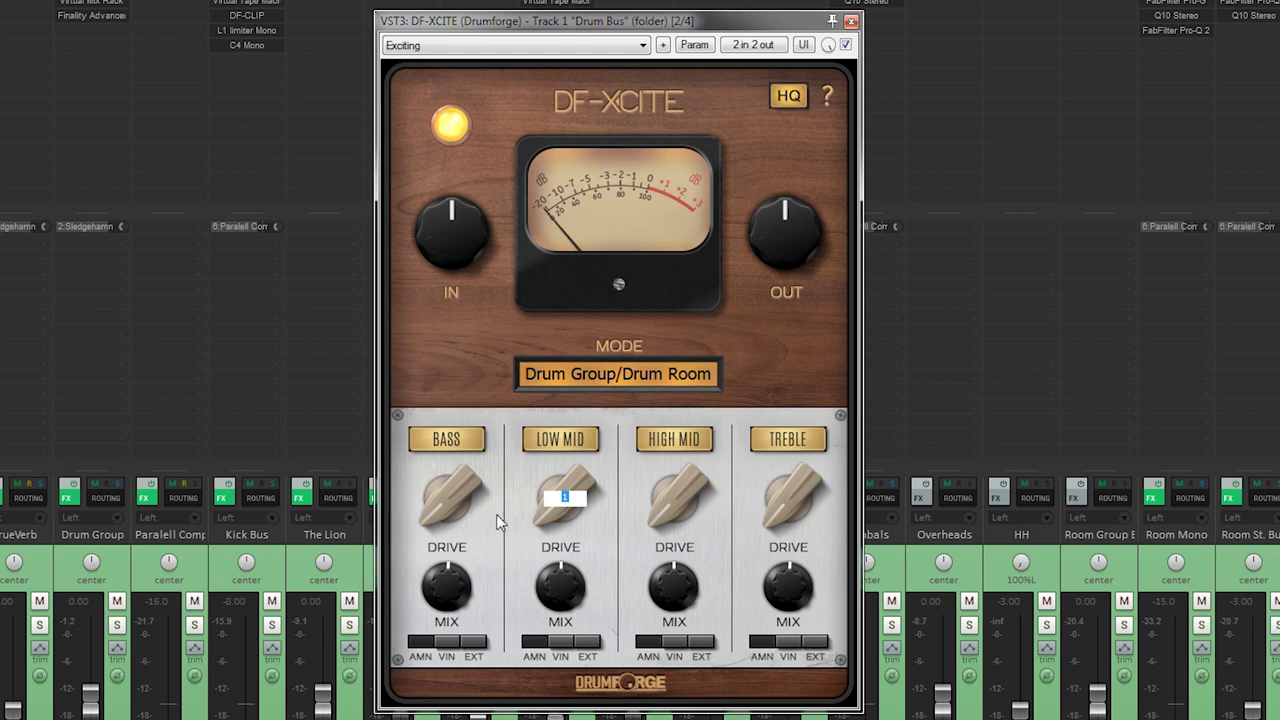
pyautogui.doubleClick(461, 495)
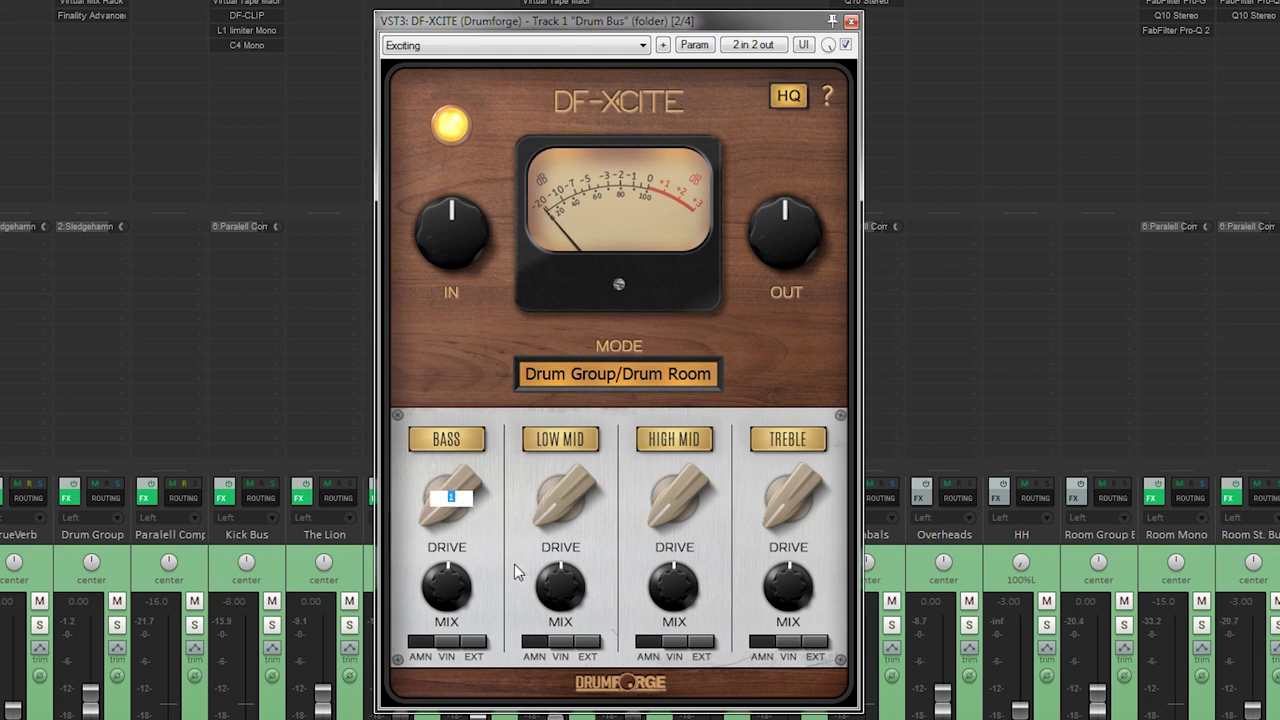
pyautogui.press('Return')
# Compare DF-XCITE bypassed versus active twice, leaving it switched on
pyautogui.click(454, 132)
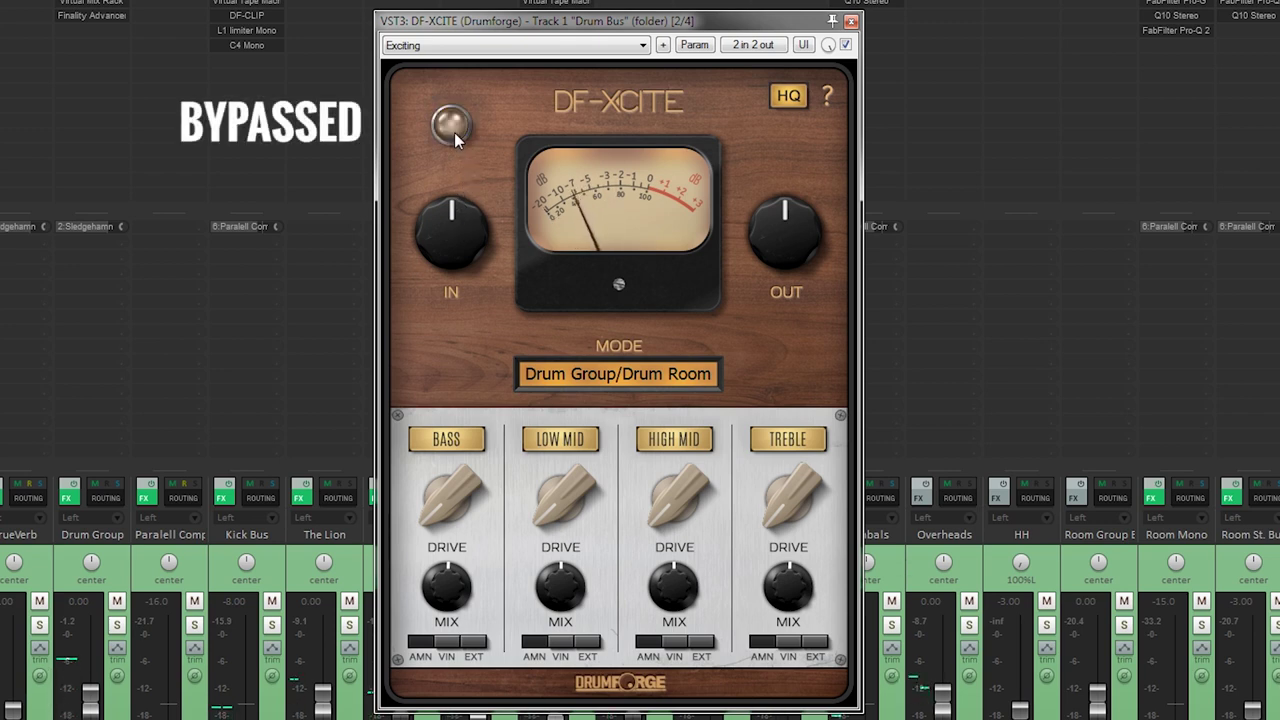
pyautogui.click(454, 132)
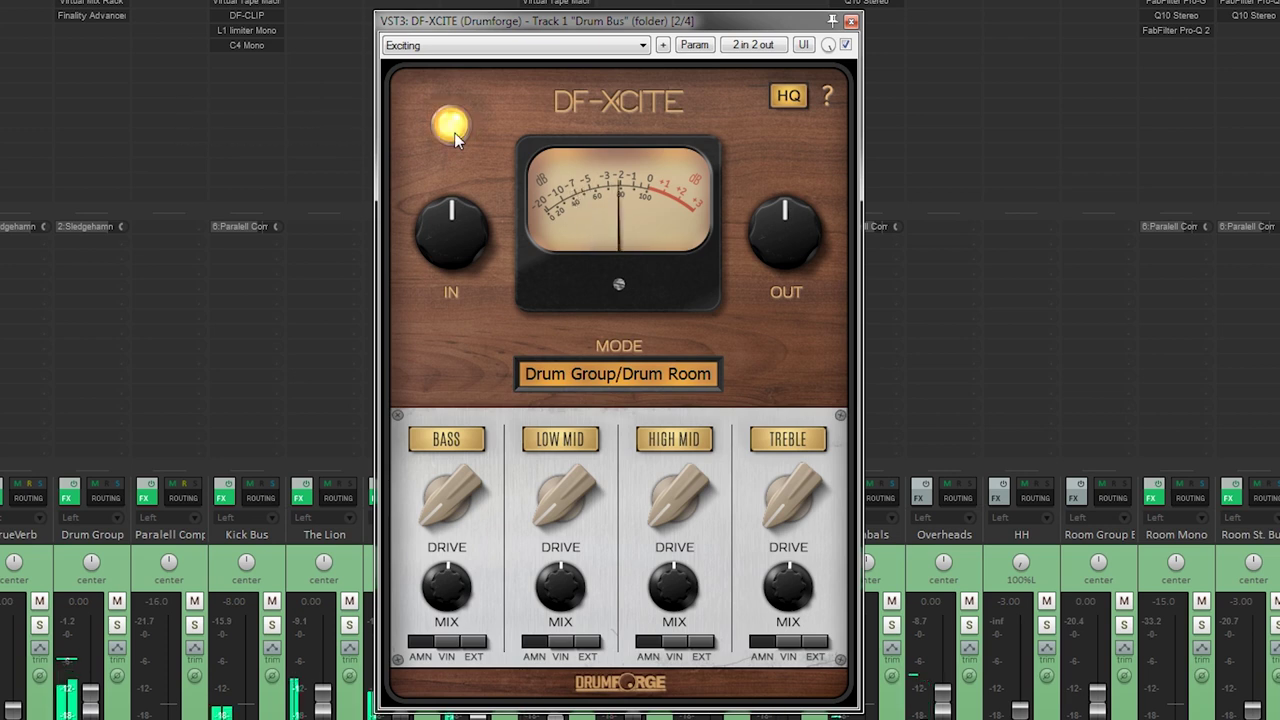
pyautogui.click(450, 125)
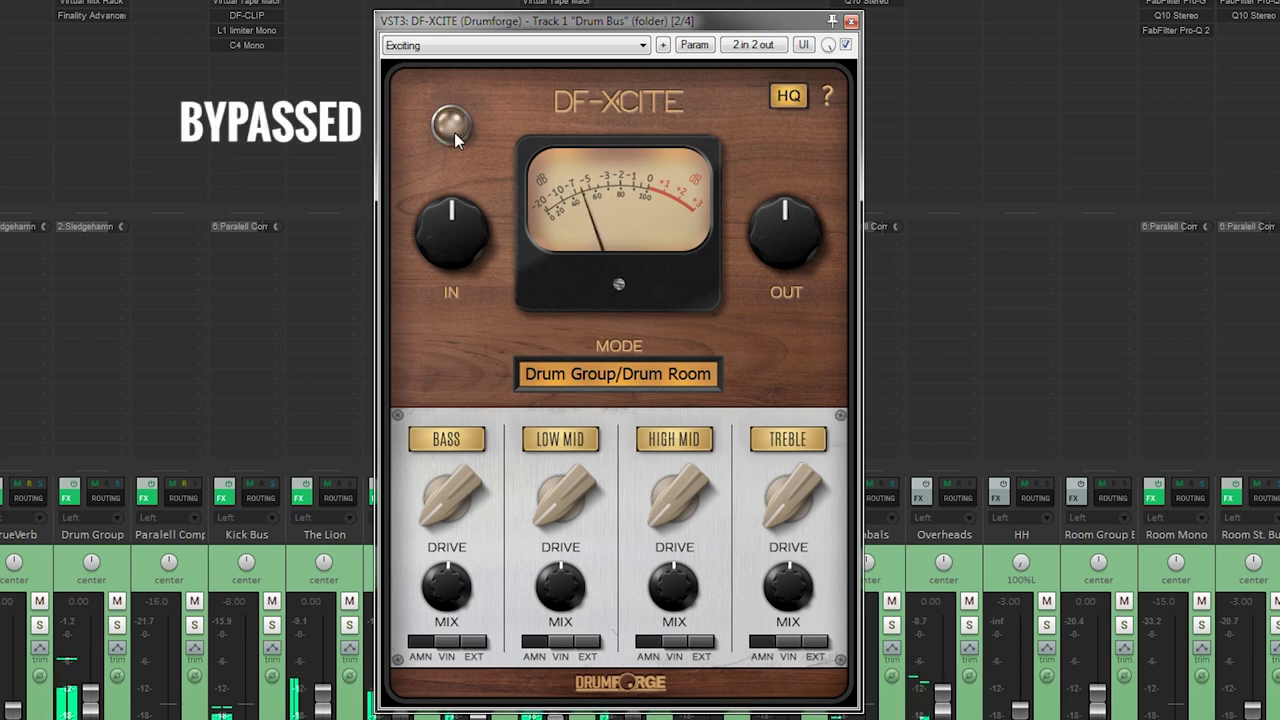
pyautogui.click(454, 132)
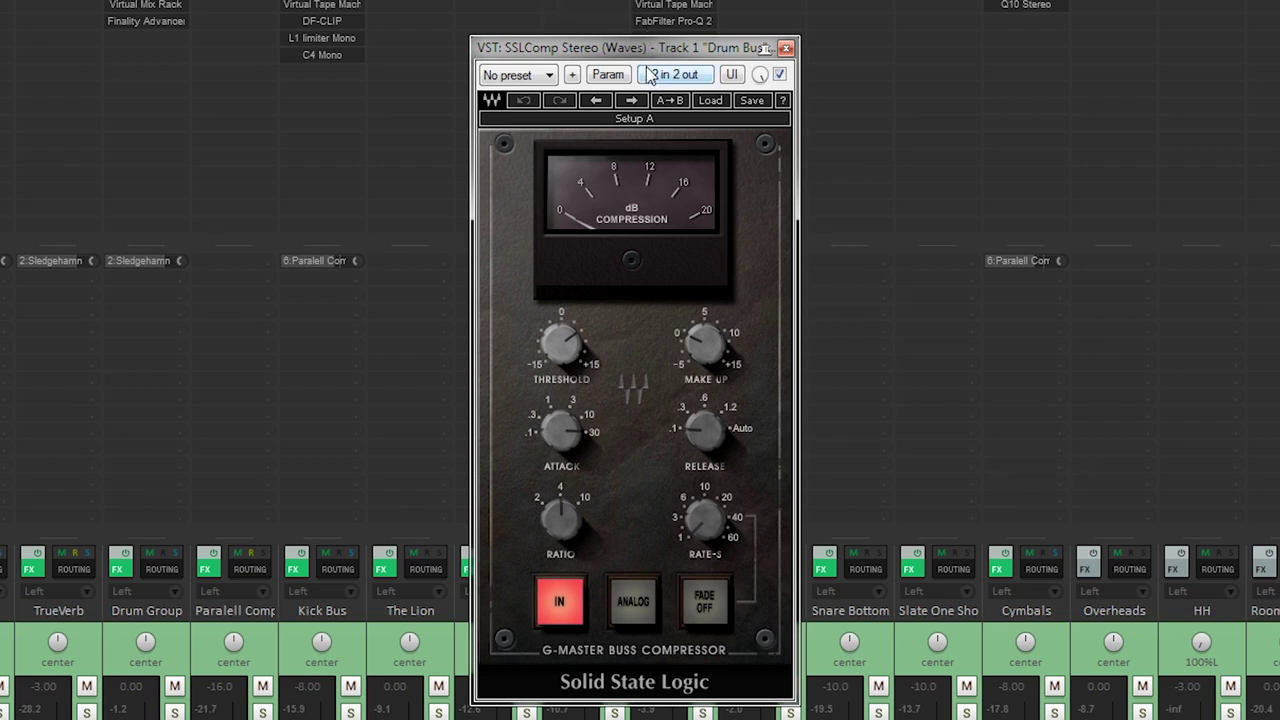
# A/B the Drum Bus SSLComp bypass, then check its release, attack, 6.0 threshold and 4:1 ratio
pyautogui.click(781, 75)
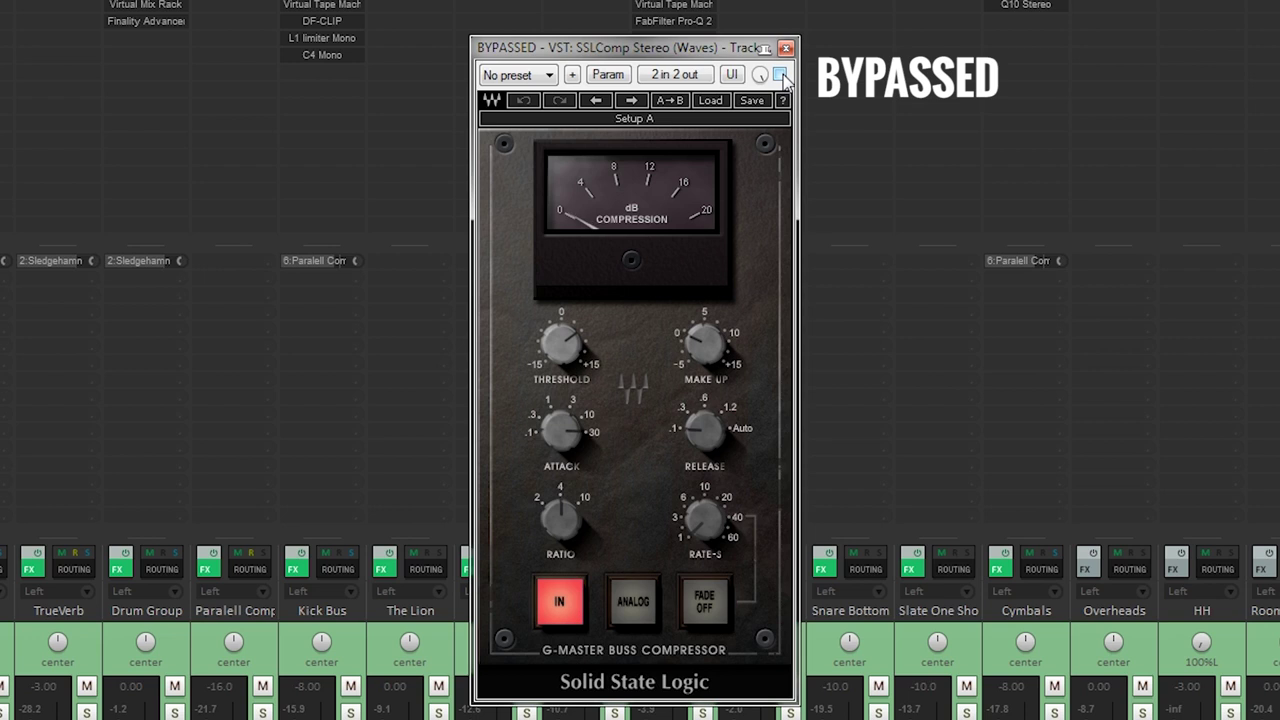
pyautogui.click(780, 75)
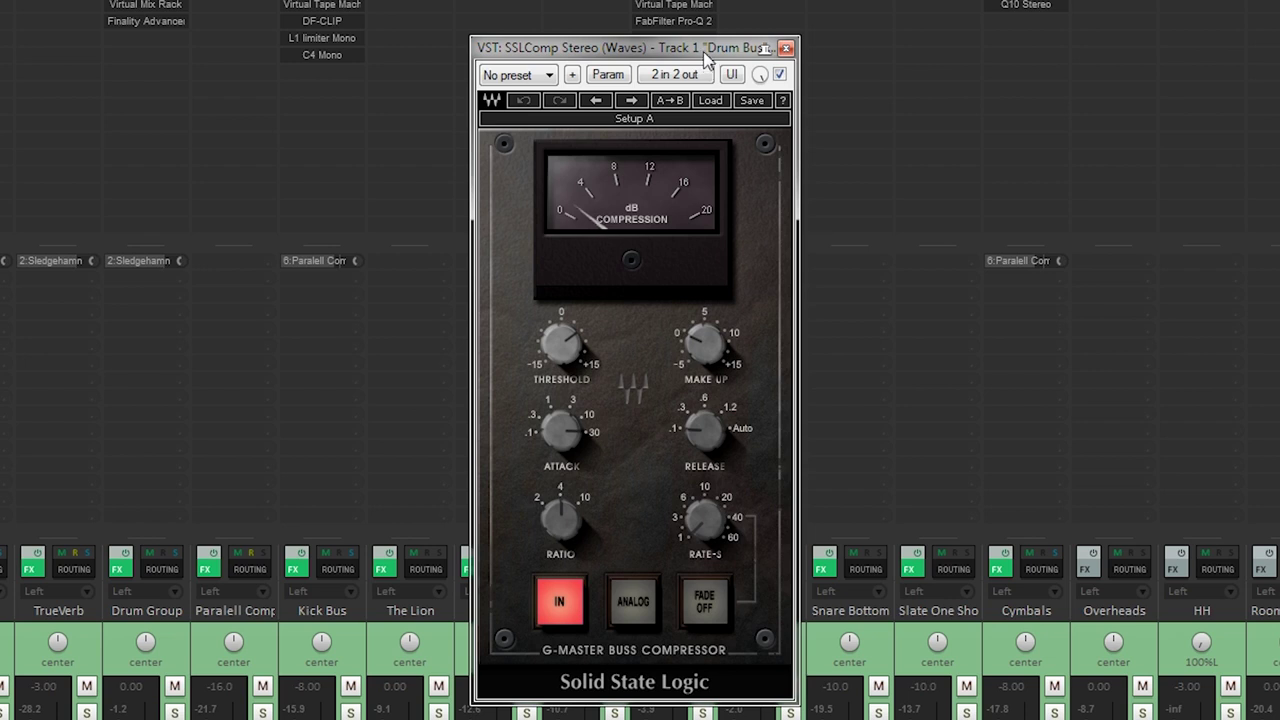
pyautogui.click(704, 430)
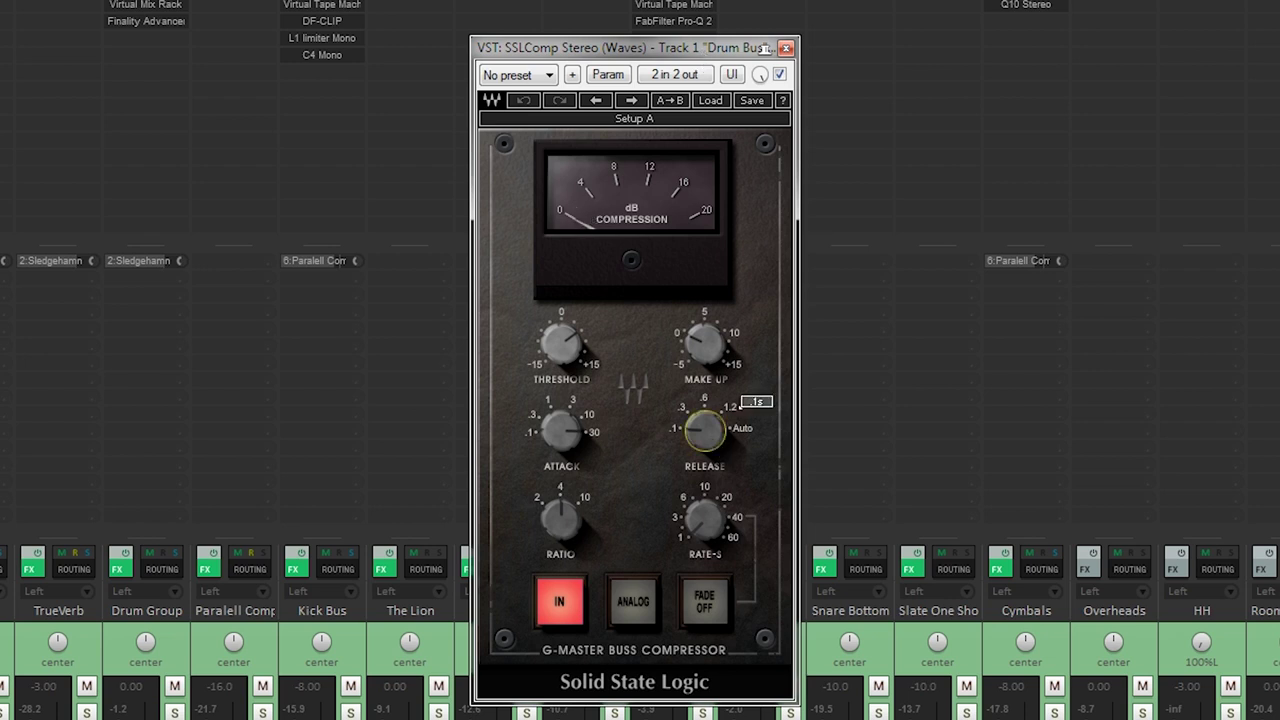
pyautogui.click(565, 433)
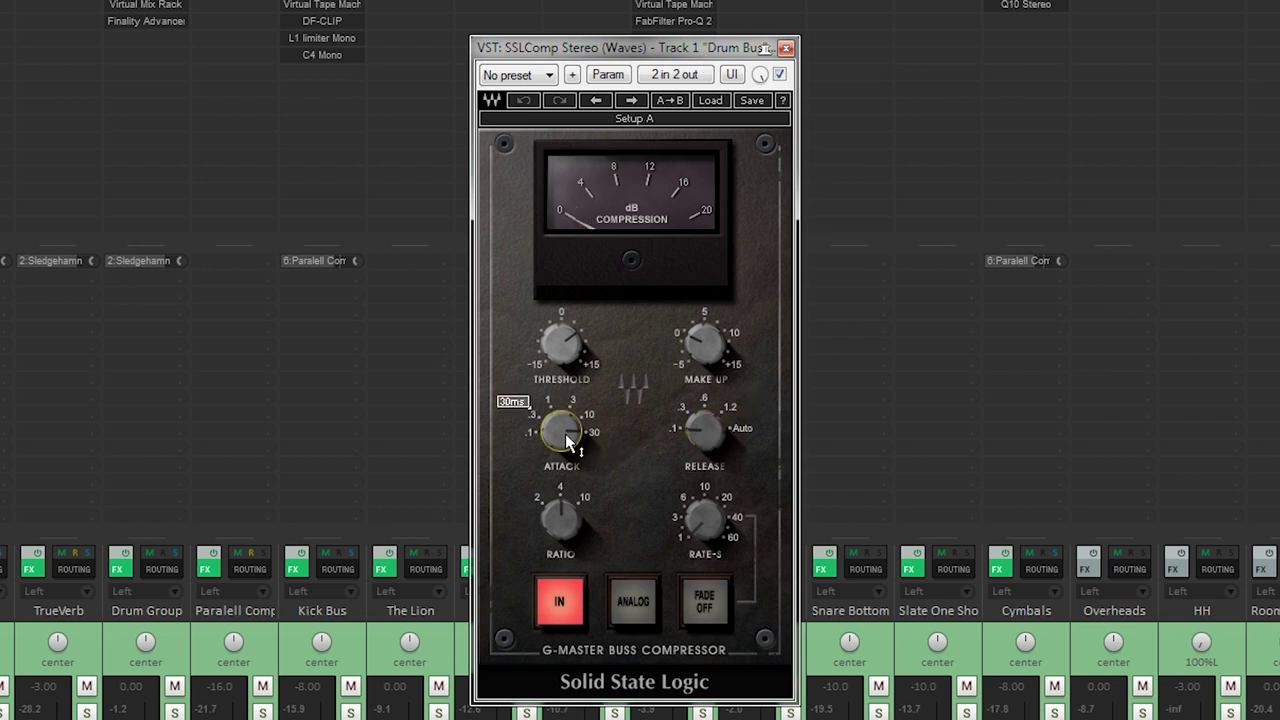
pyautogui.click(572, 360)
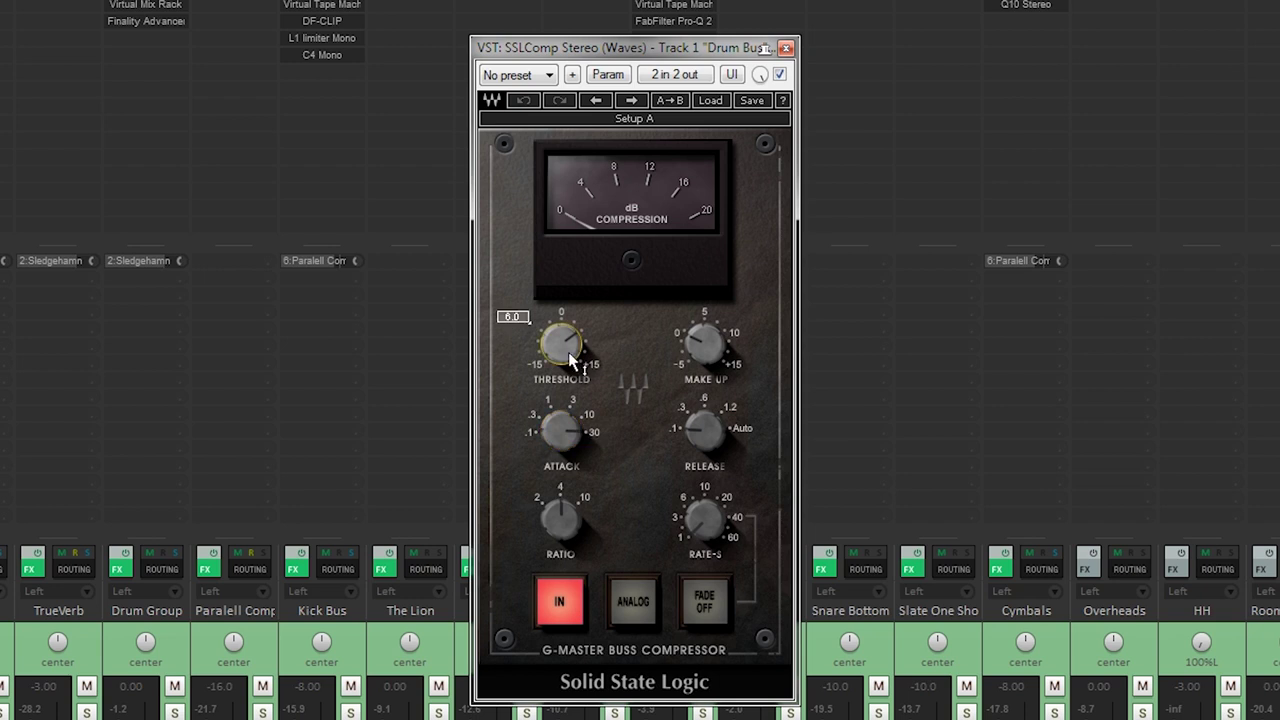
pyautogui.click(577, 537)
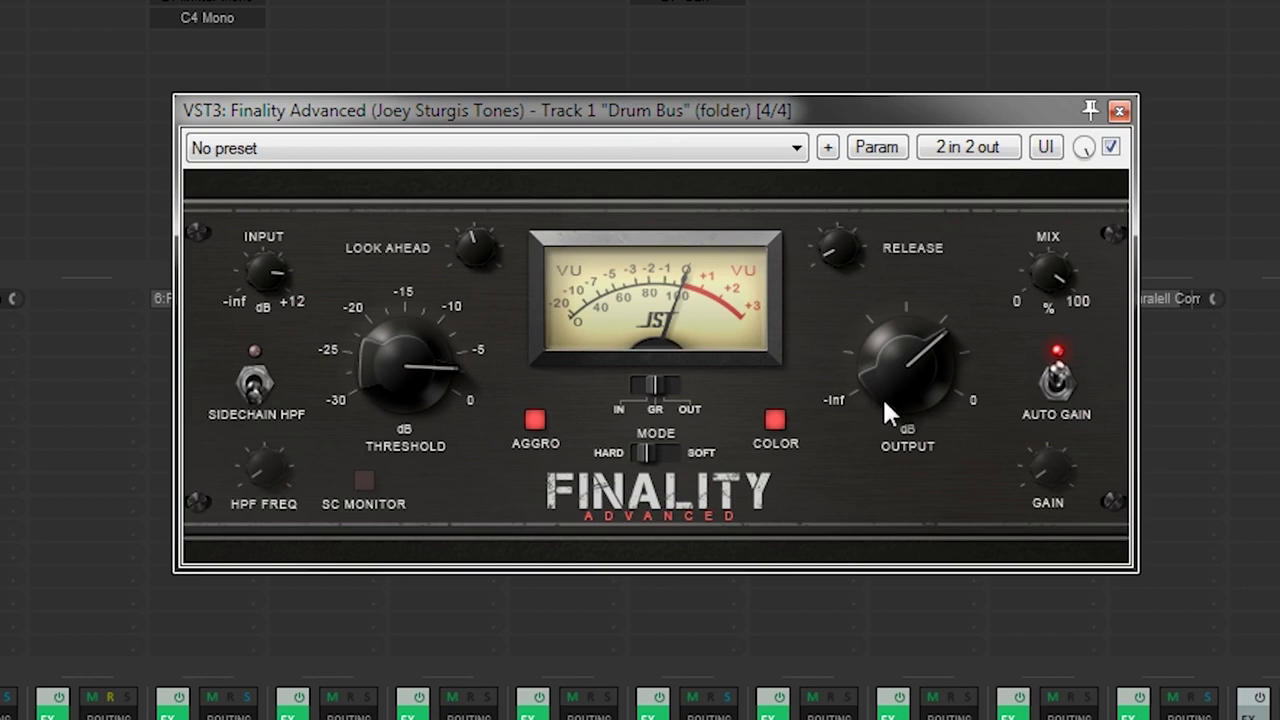
# Close the Finality Advanced window with Escape to return to the full mixer
pyautogui.press('Escape')
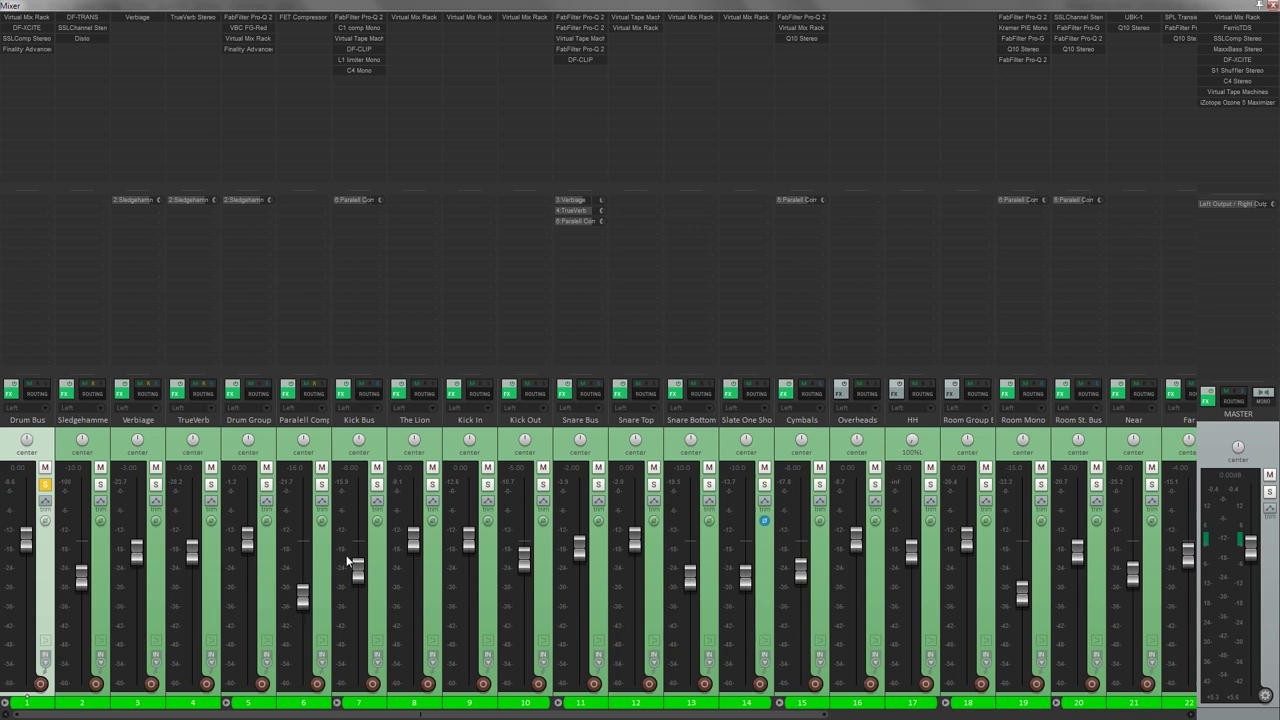
# Select Sledgehammer through Slate One Shot, then Kick Bus and Drum Bus, and start drum playback
pyautogui.click(101, 547)
pyautogui.keyDown('shift'); pyautogui.click(758, 568); pyautogui.keyUp('shift')
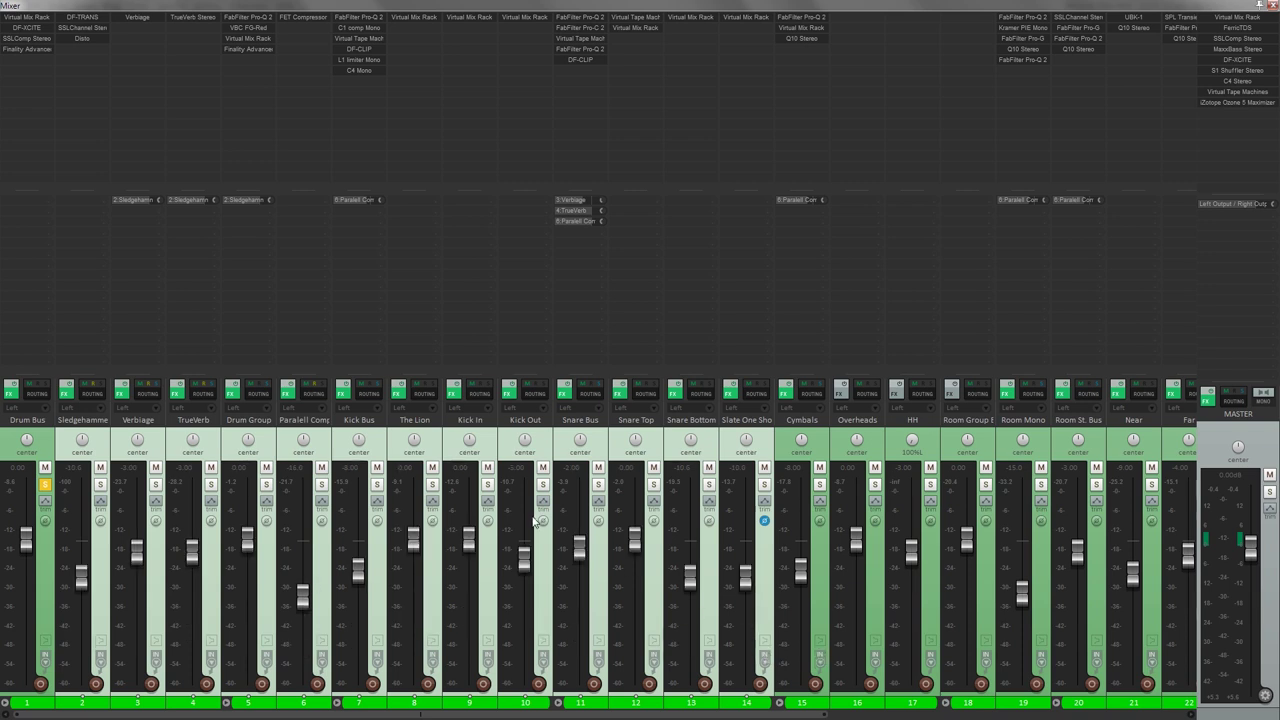
pyautogui.click(372, 592)
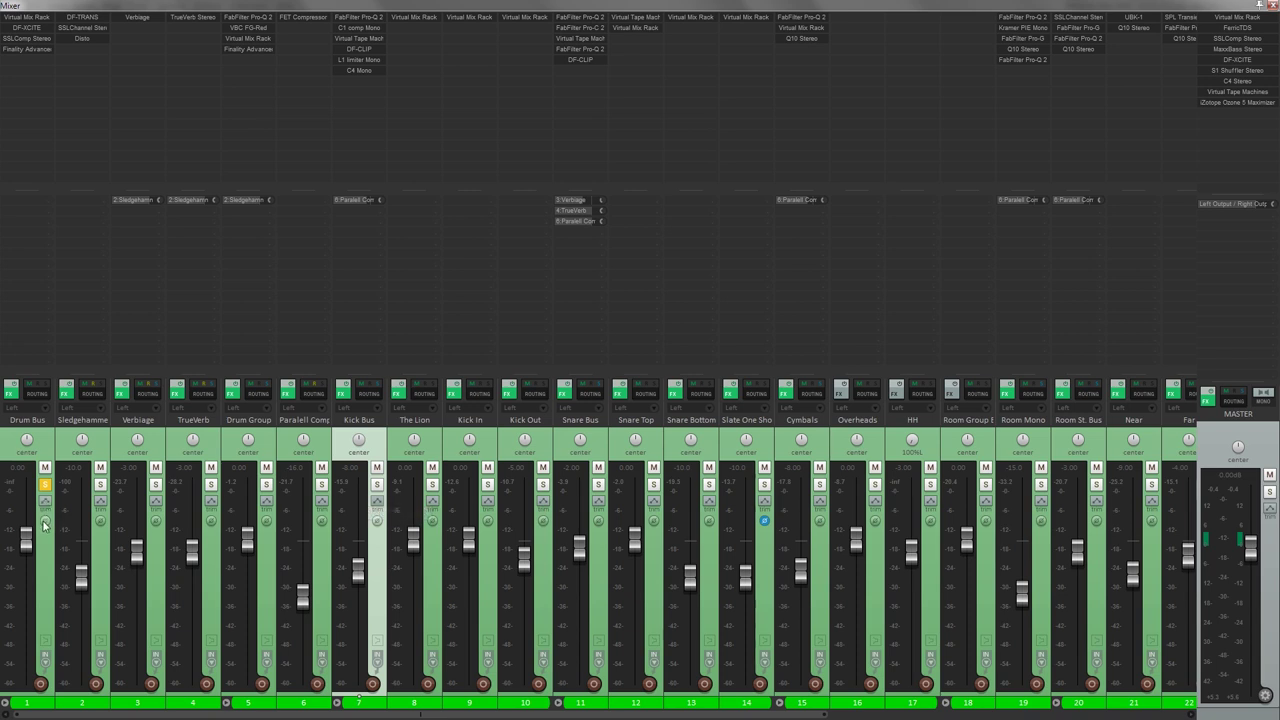
pyautogui.click(45, 563)
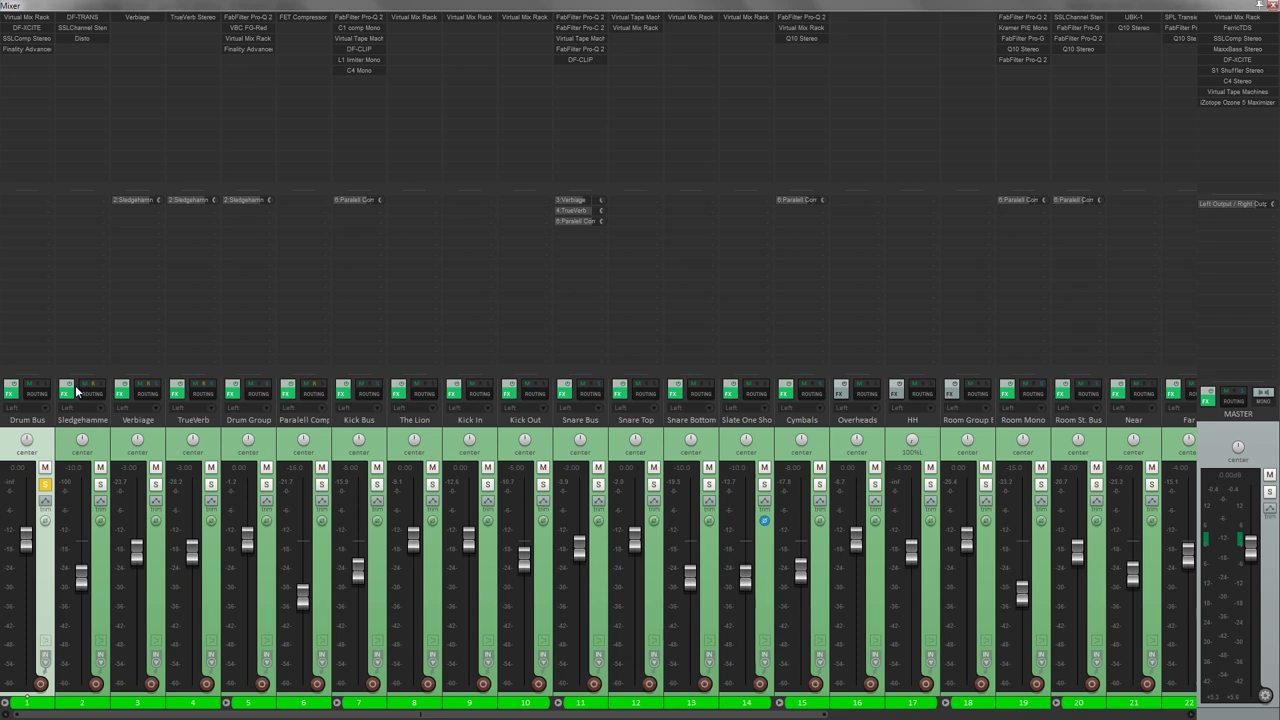
pyautogui.press('space')
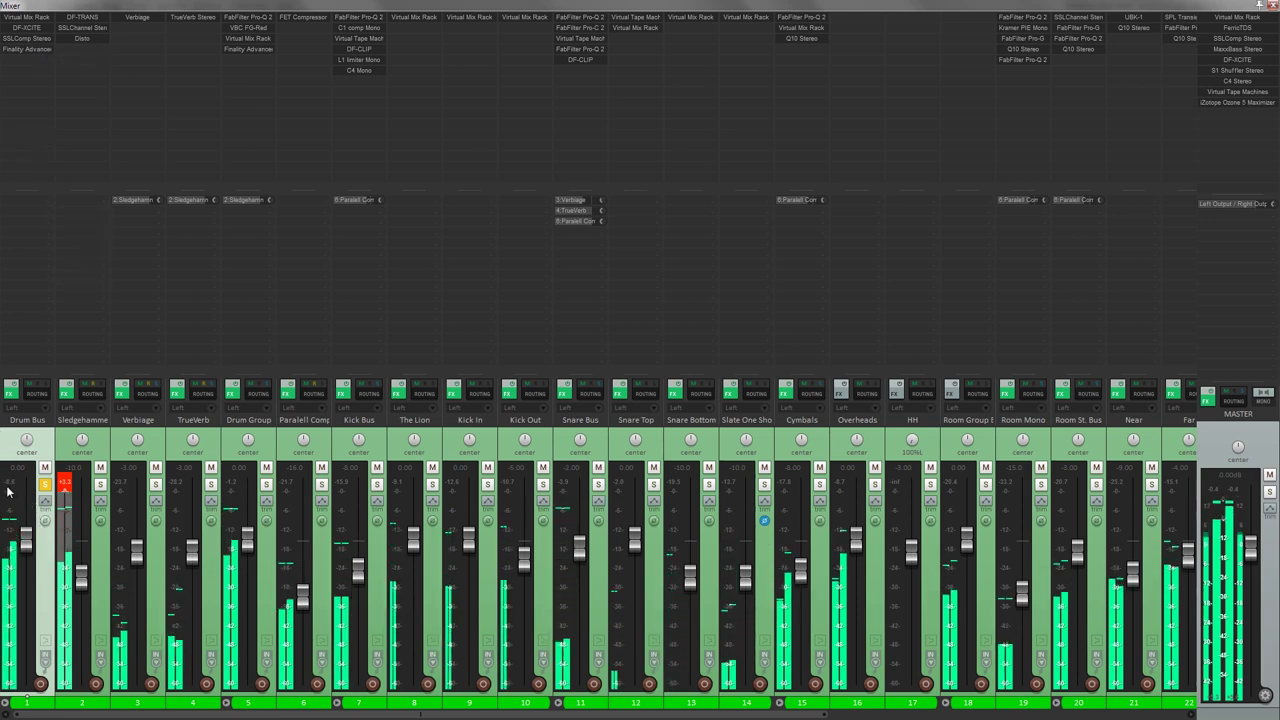
# Compare Drum Bus Finality Advanced bypassed versus active twice, then stop playback and close it
pyautogui.click(40, 50)
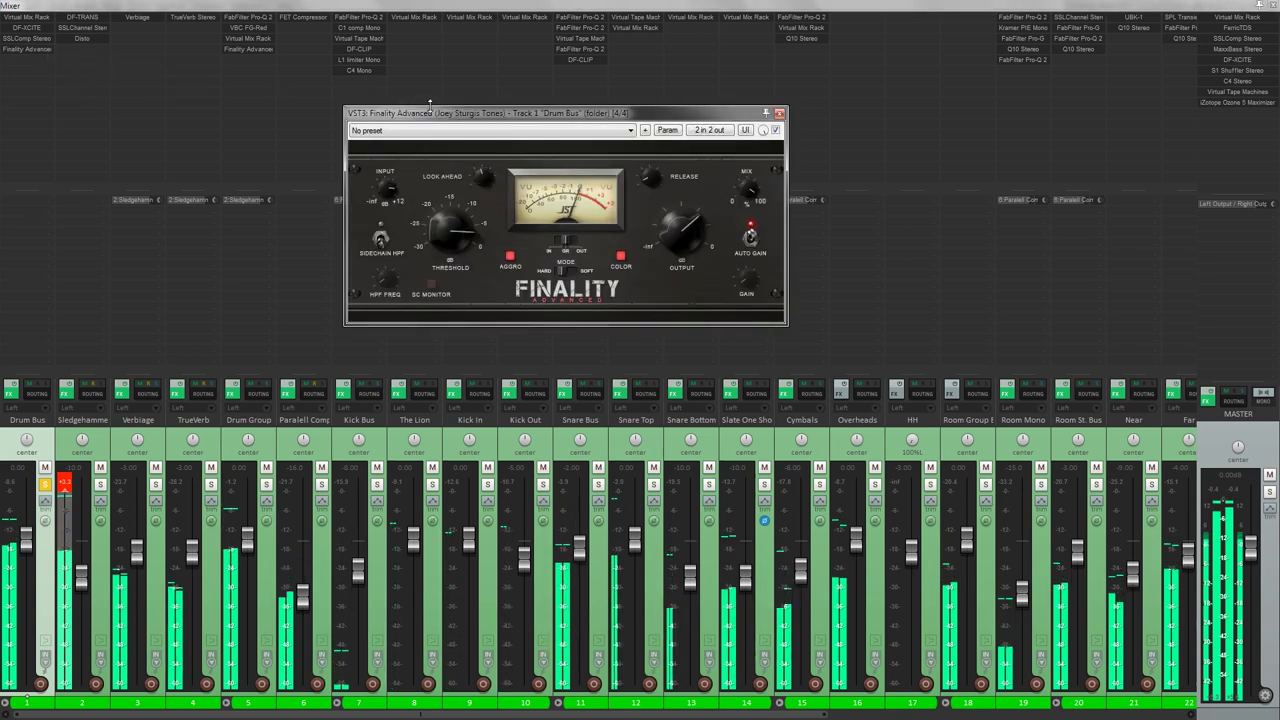
pyautogui.moveTo(440, 113); pyautogui.dragTo(463, 126)
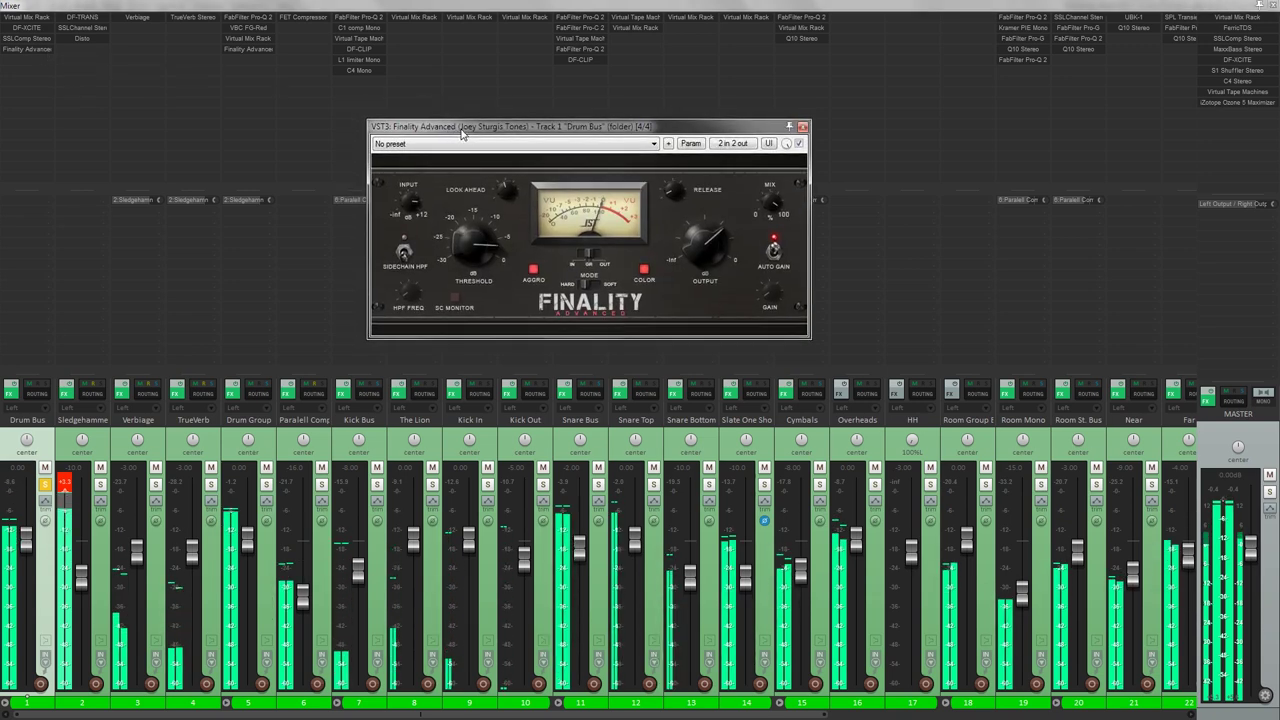
pyautogui.click(799, 143)
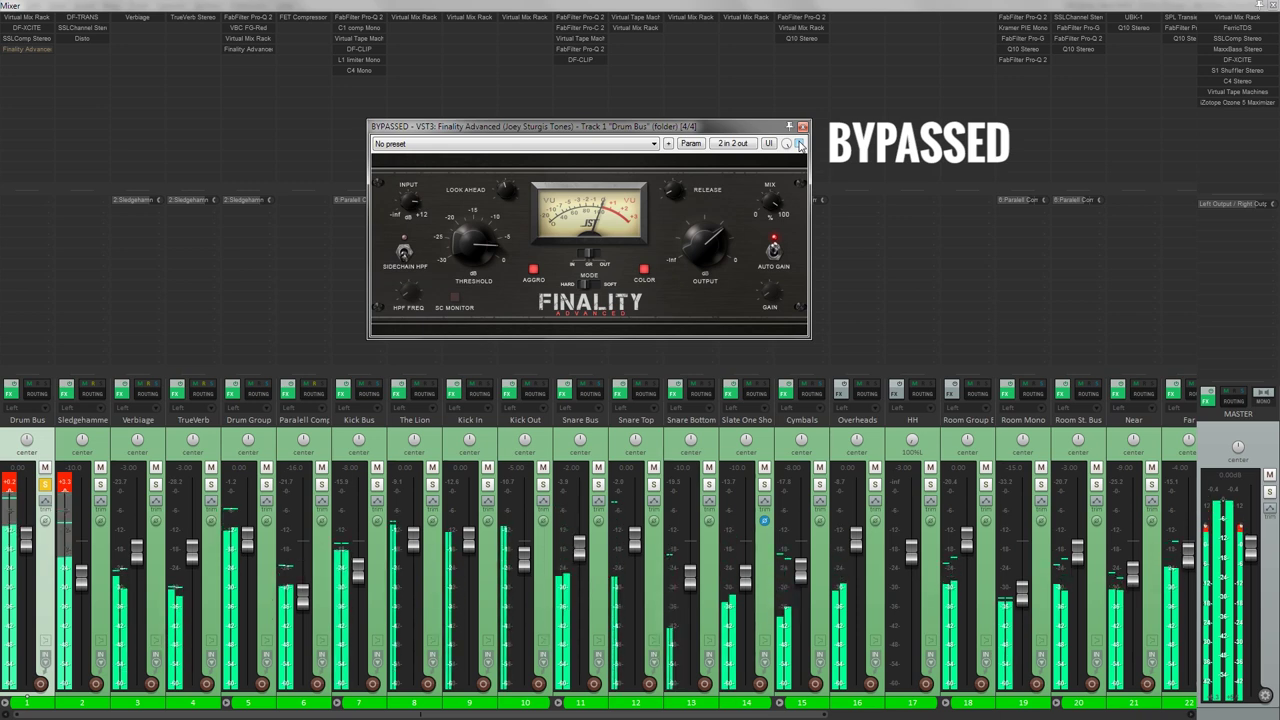
pyautogui.click(799, 143)
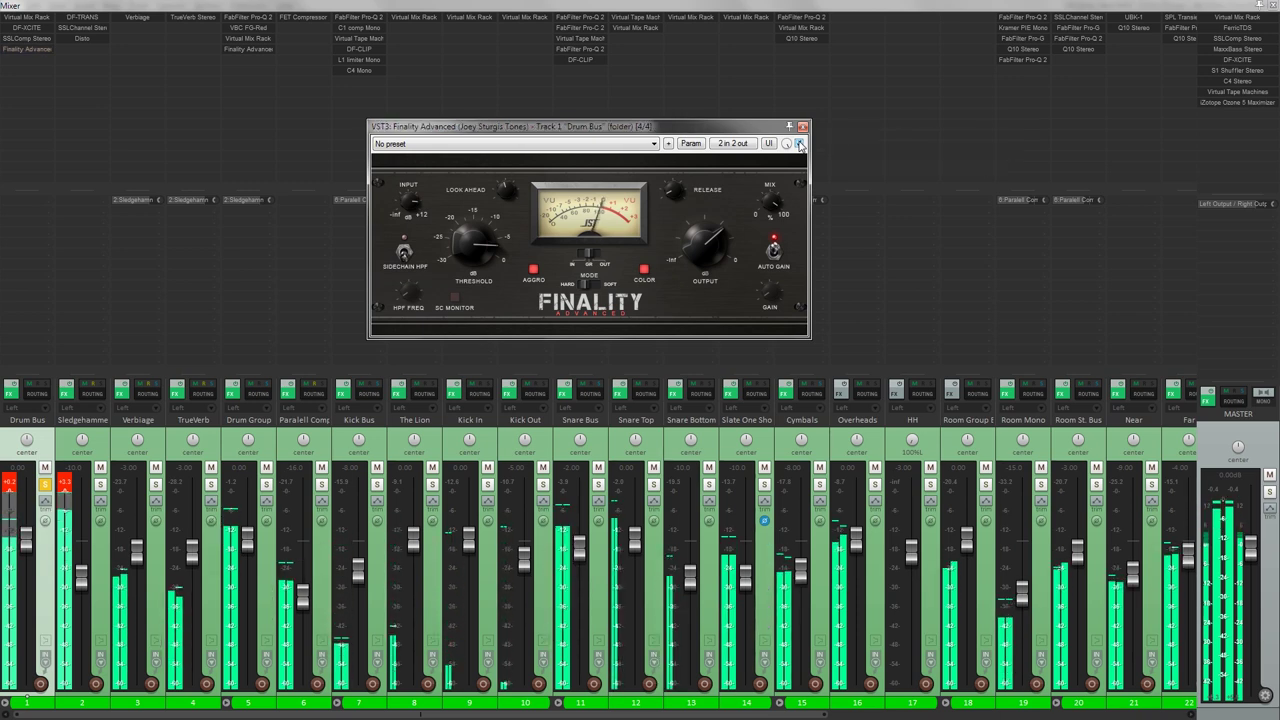
pyautogui.click(799, 143)
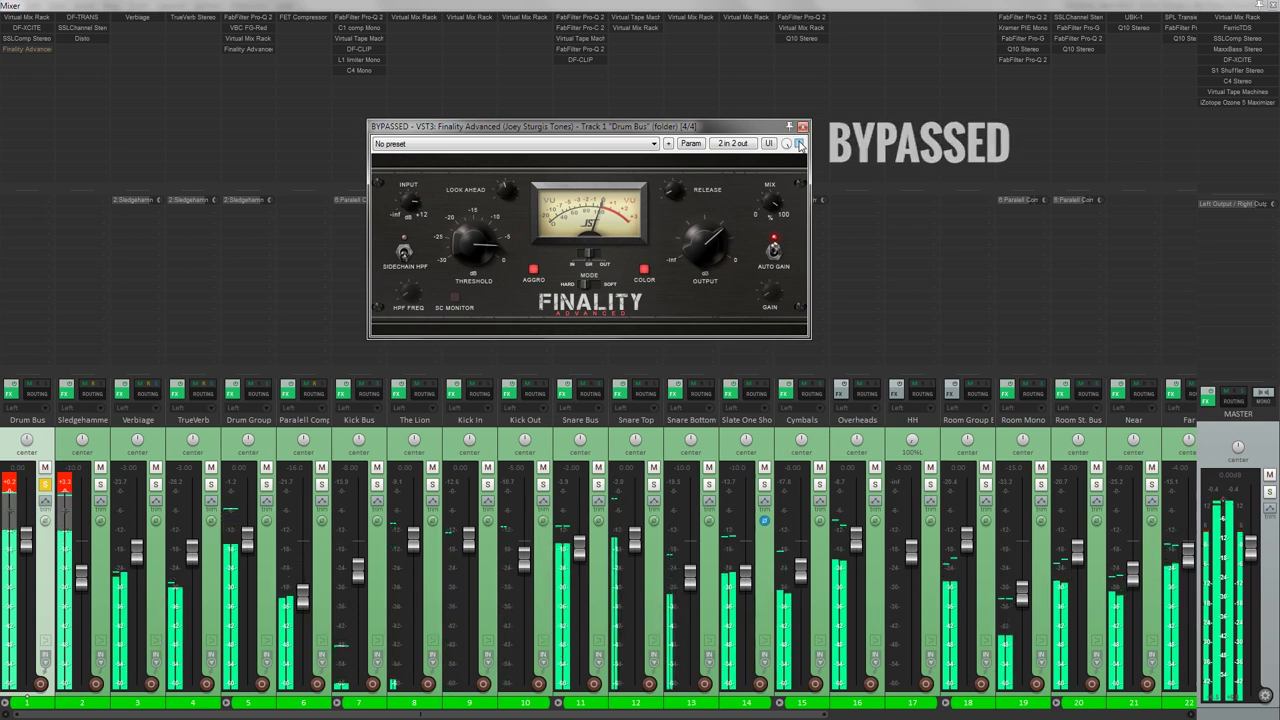
pyautogui.click(799, 143)
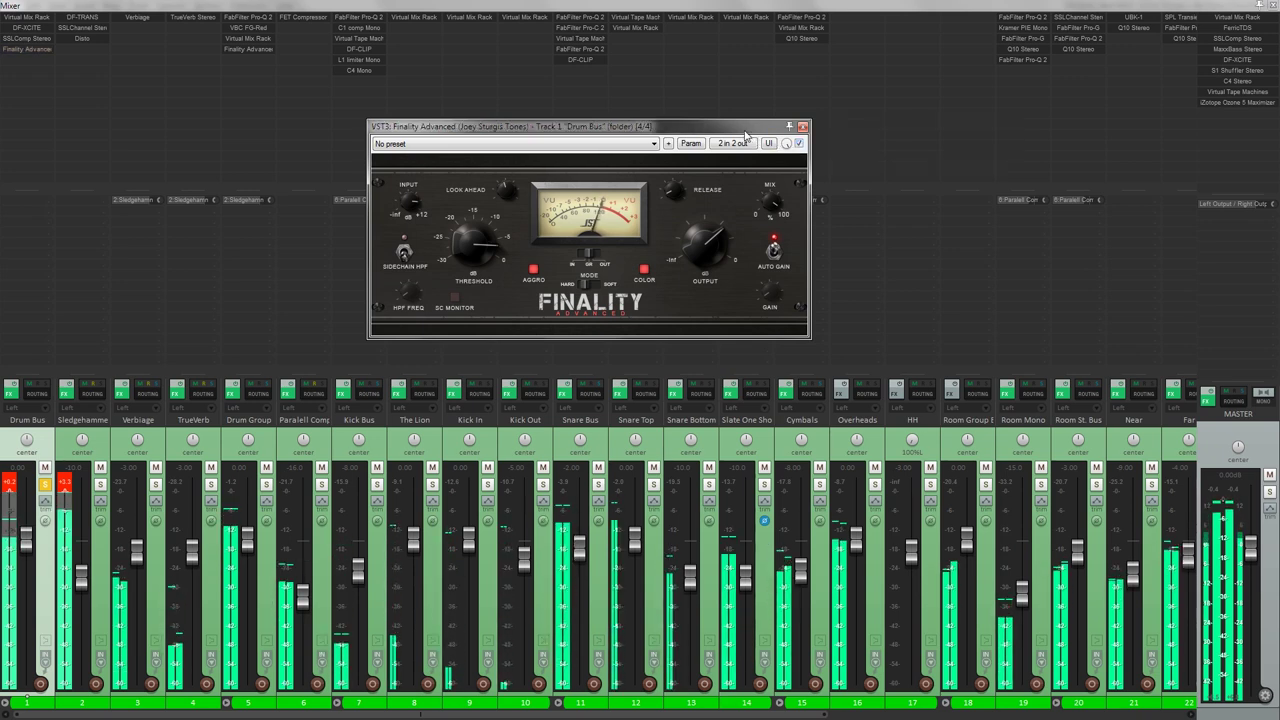
pyautogui.press('space')
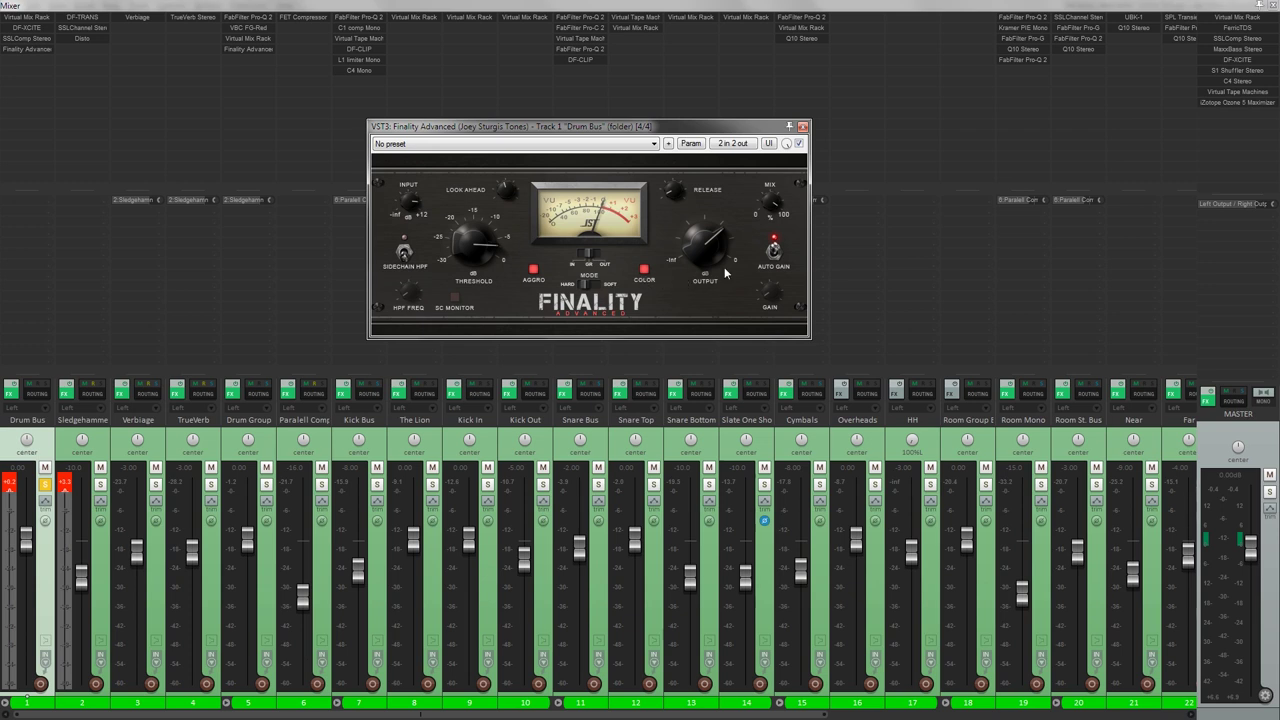
pyautogui.click(66, 486)
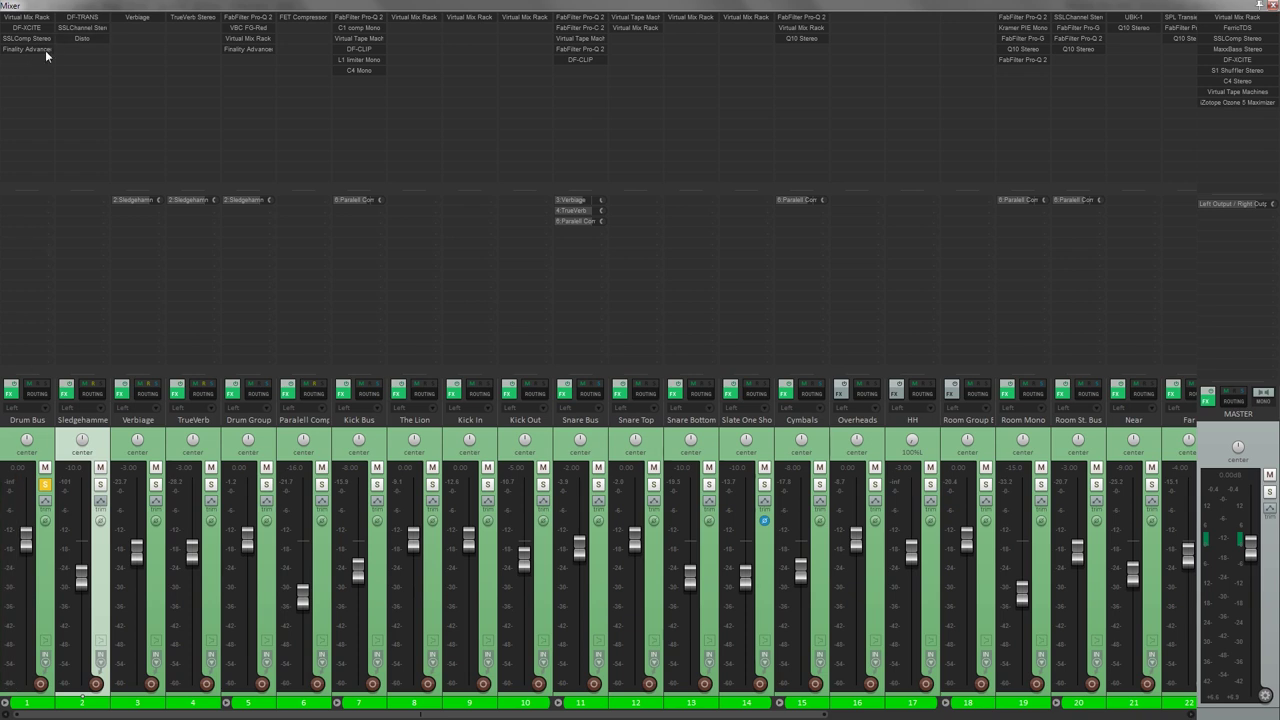
# Reopen Finality Advanced from the Drum Bus insert list
pyautogui.moveTo(24, 545)
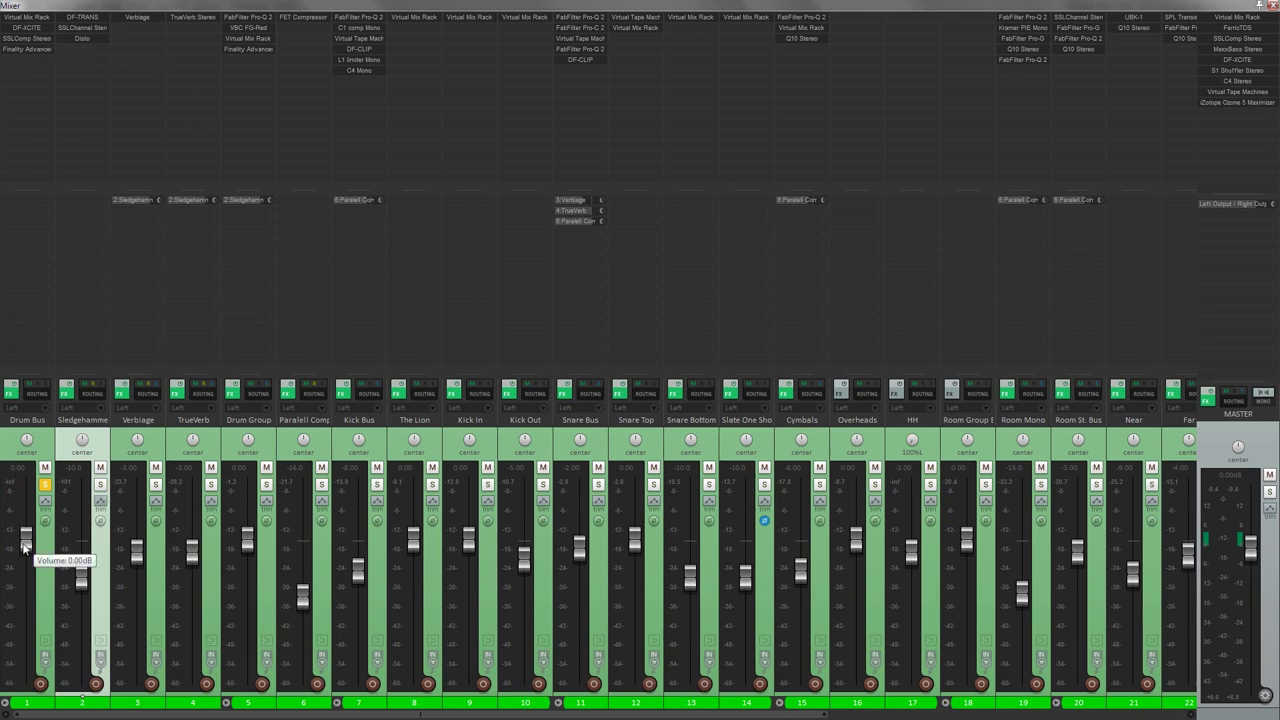
pyautogui.click(30, 49)
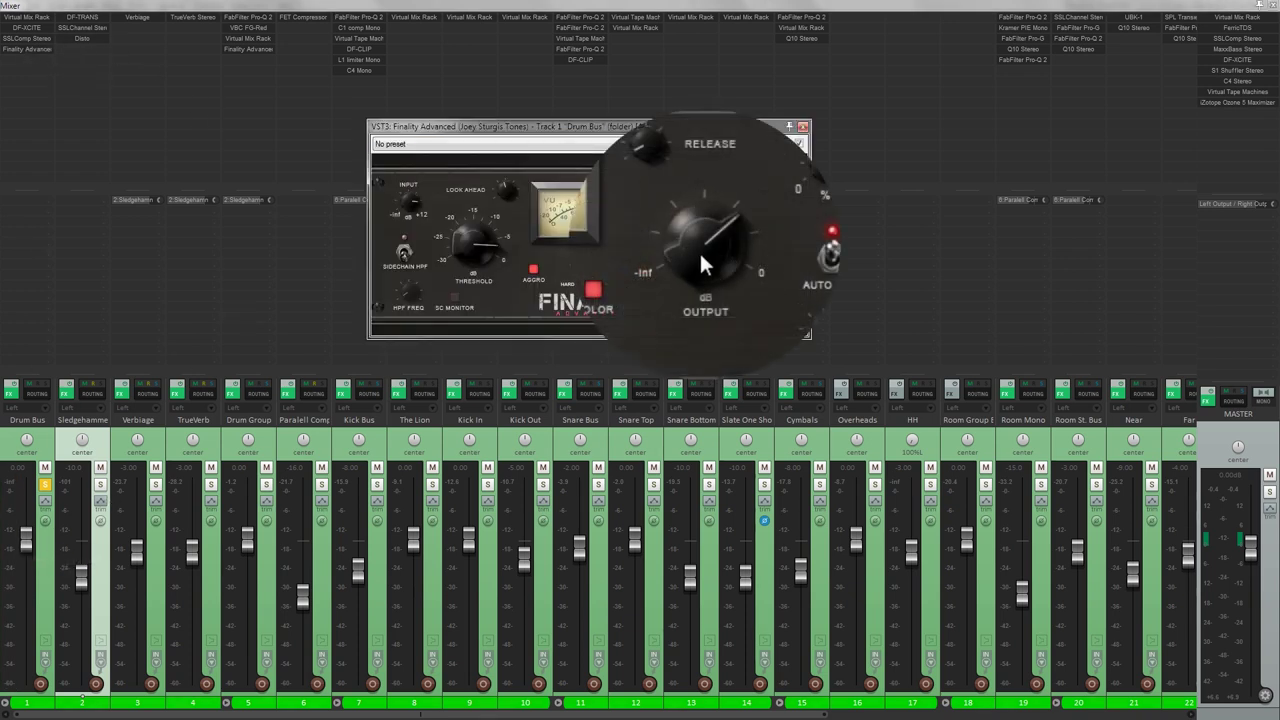